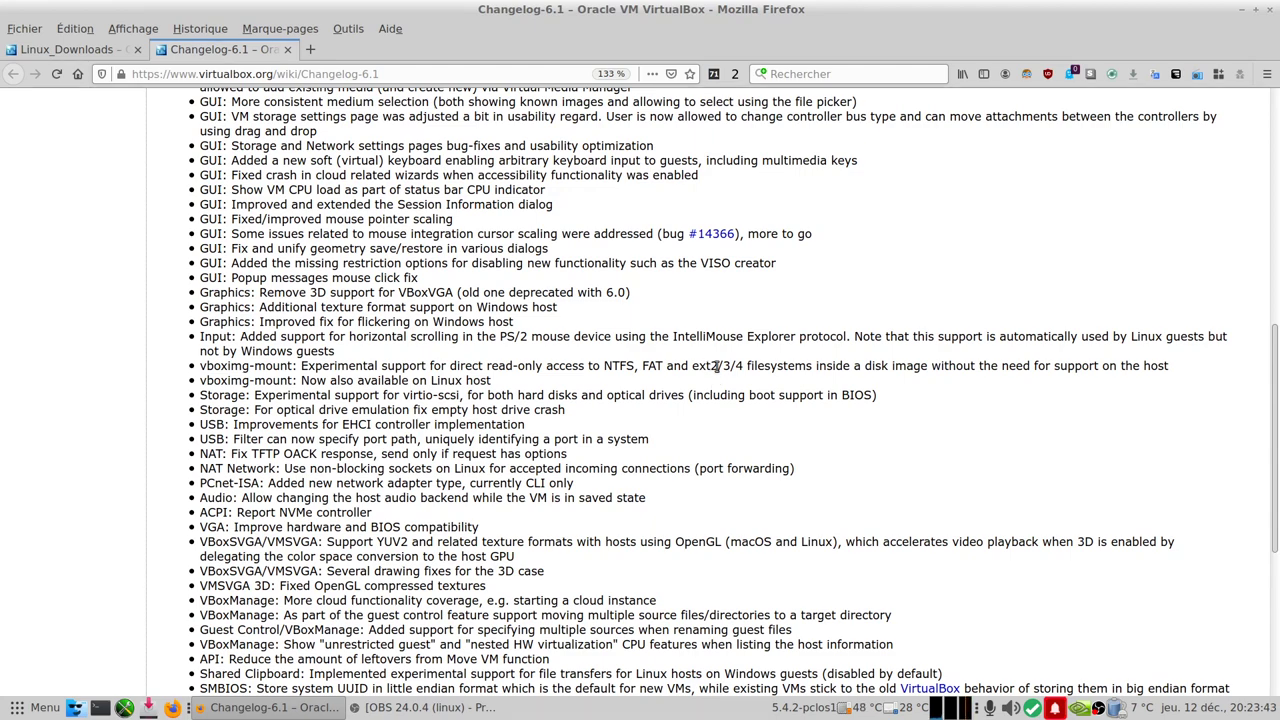
Scroll down and back up through the VirtualBox 6.1.0 changelog, then minimise Firefox
scroll(716, 366, "down", 4)
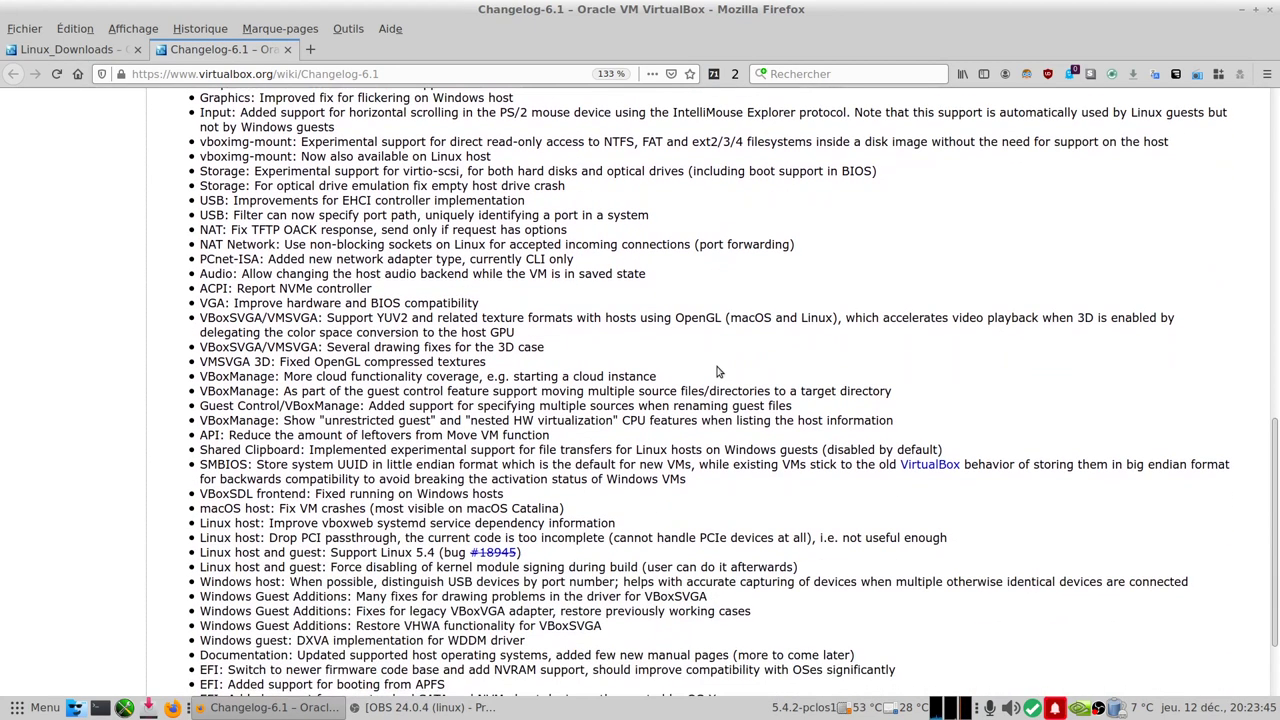
scroll(716, 372, "down", 2)
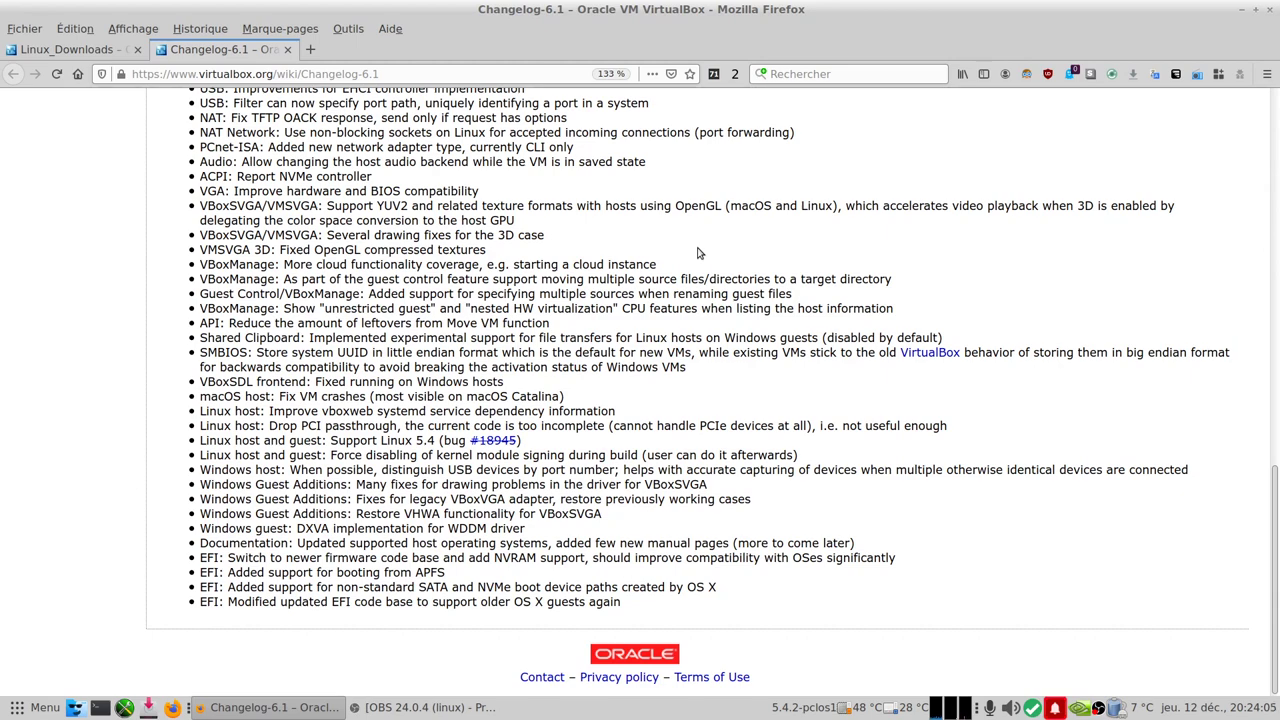
scroll(476, 247, "up", 20)
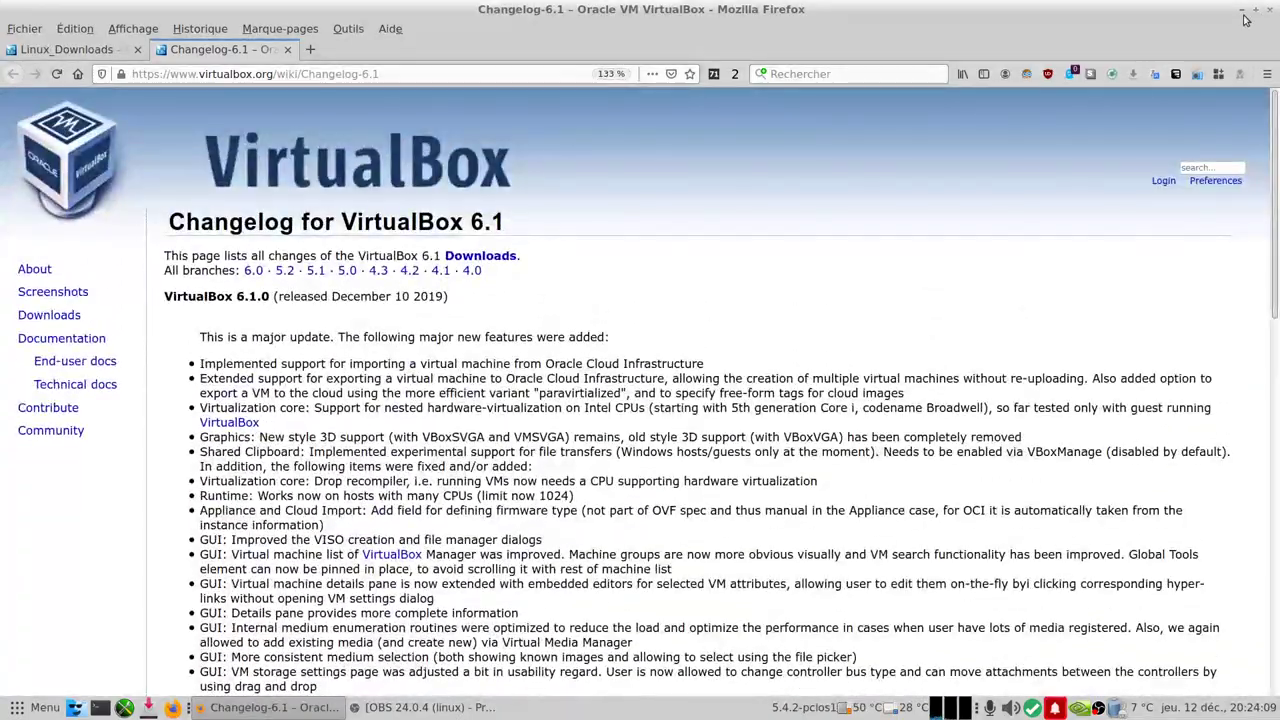
left_click(1241, 11)
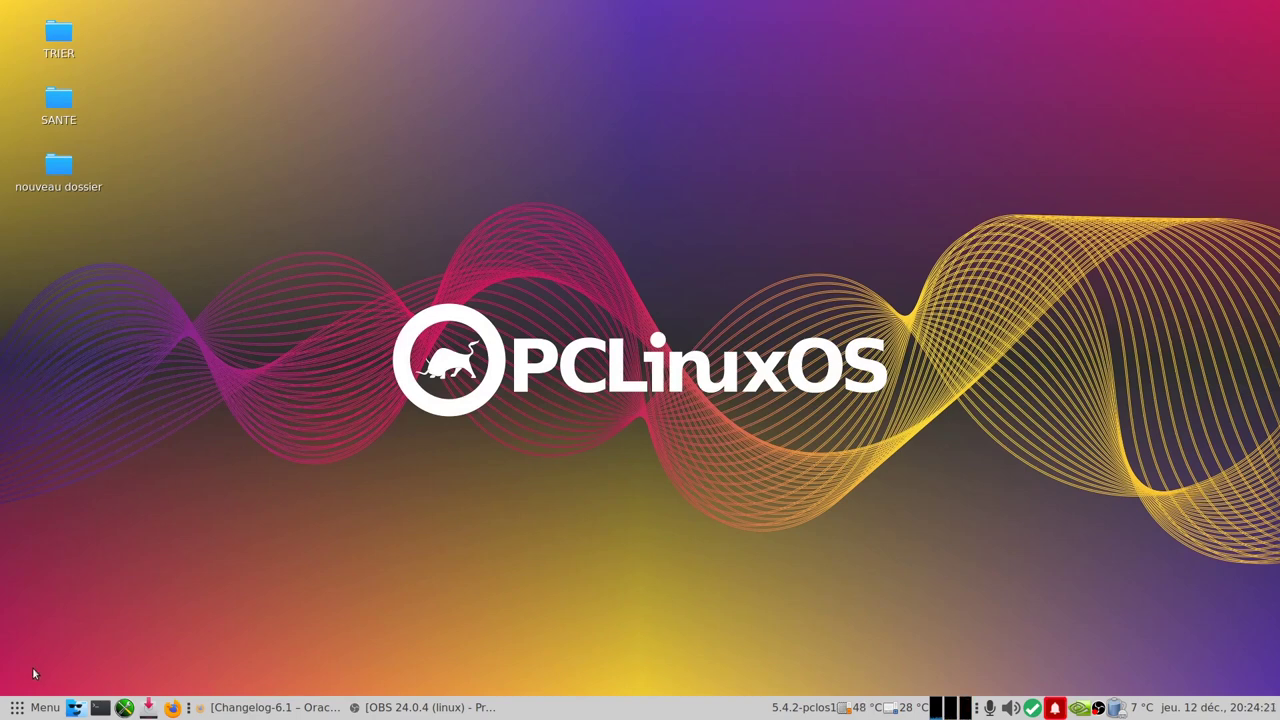
Launch the VirtualBox install/upgrade tool from Software Center and authenticate with the root password
left_click(38, 707)
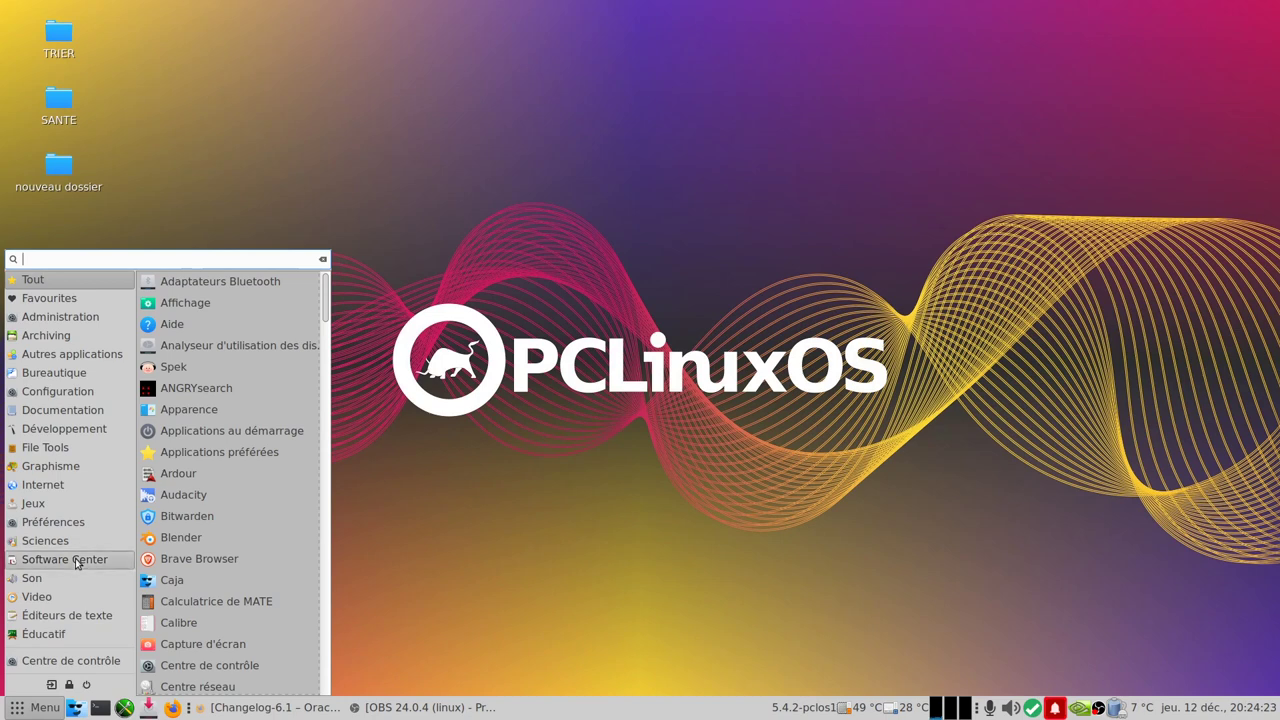
left_click(76, 563)
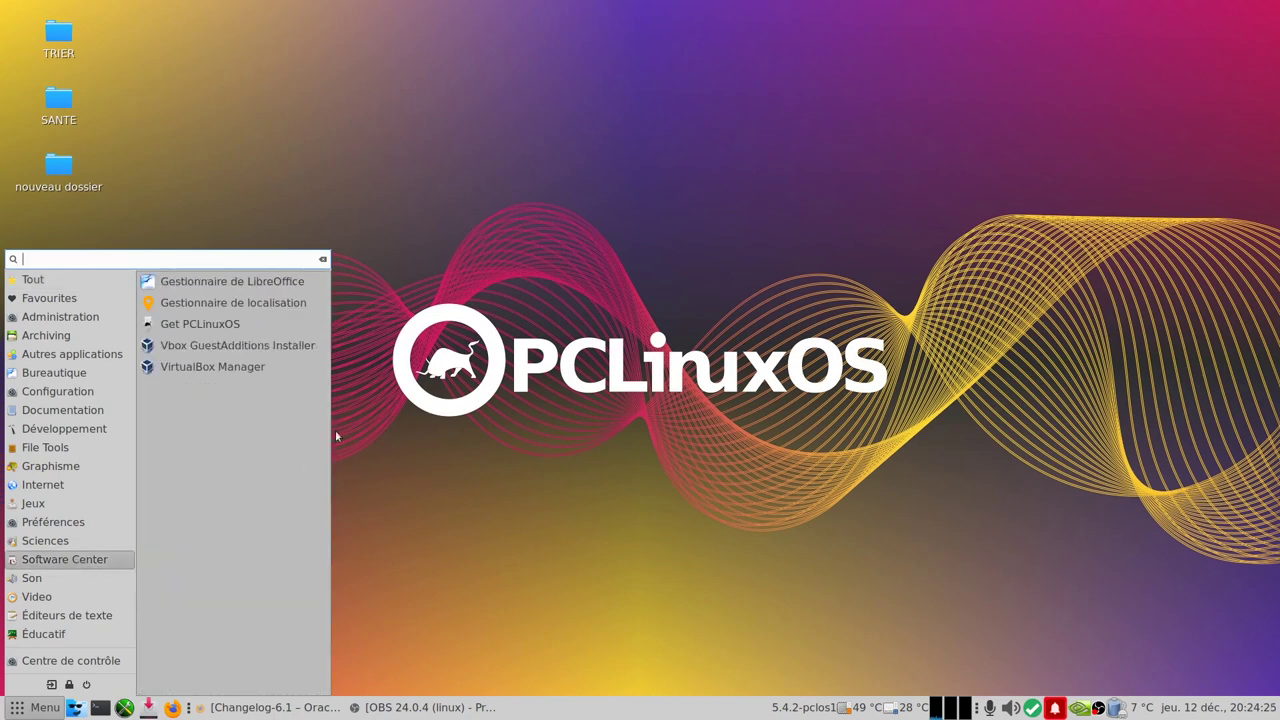
left_click(220, 373)
type("x")
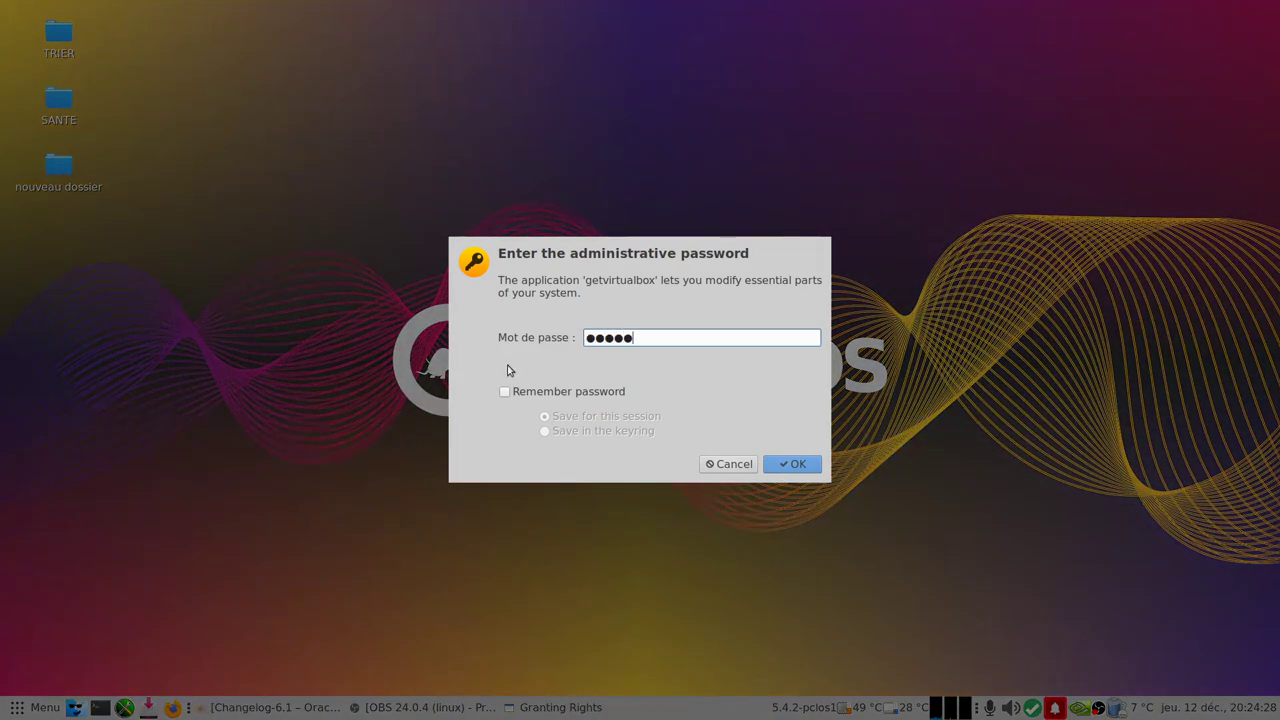
key("BackSpace")
key("BackSpace")
key("BackSpace")
key("BackSpace")
key("BackSpace")
type("xxxxxxxxxx")
key("Return")
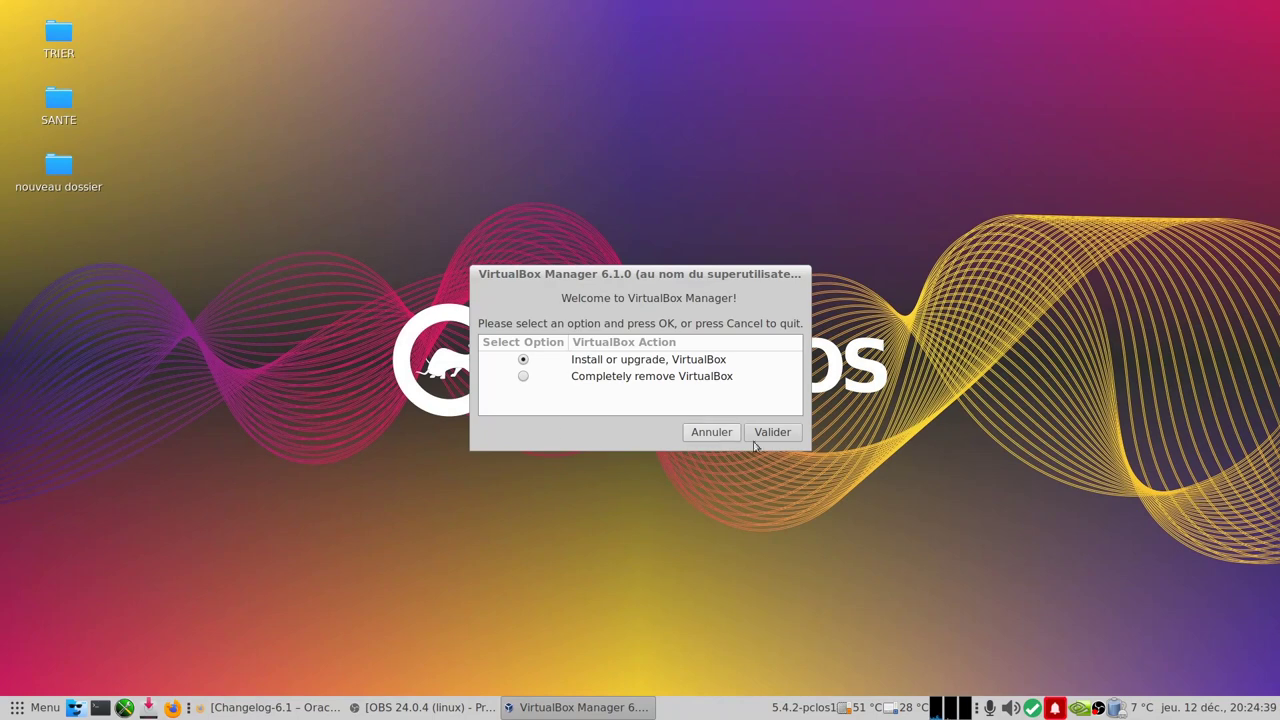
Run Install or upgrade and dismiss the notice that VirtualBox 6.1.0 is already up to date
left_click(788, 440)
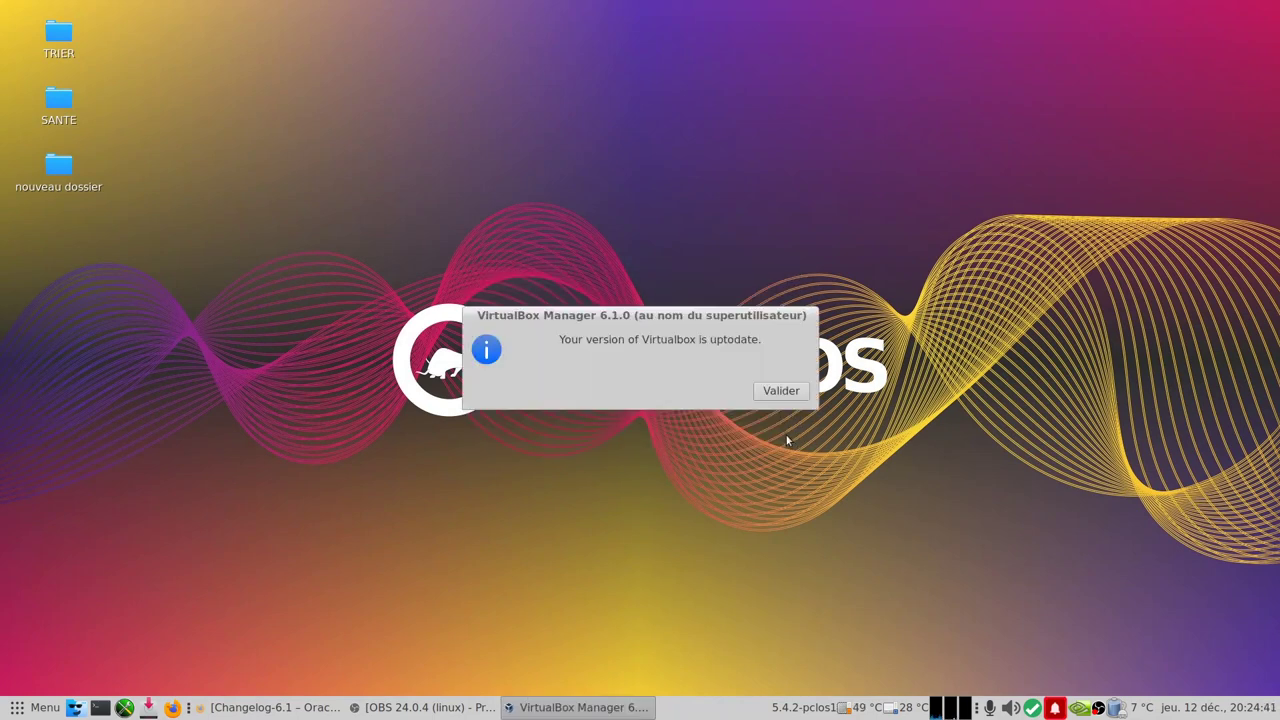
left_click(779, 393)
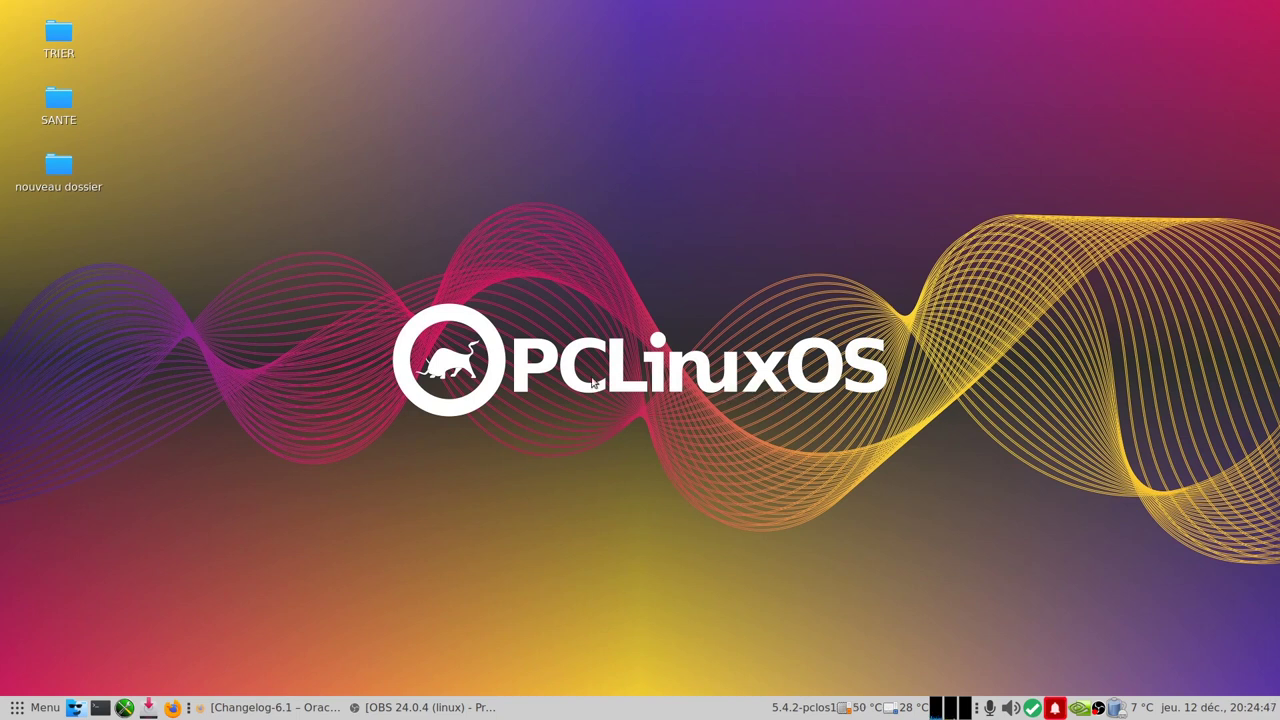
left_click(36, 705)
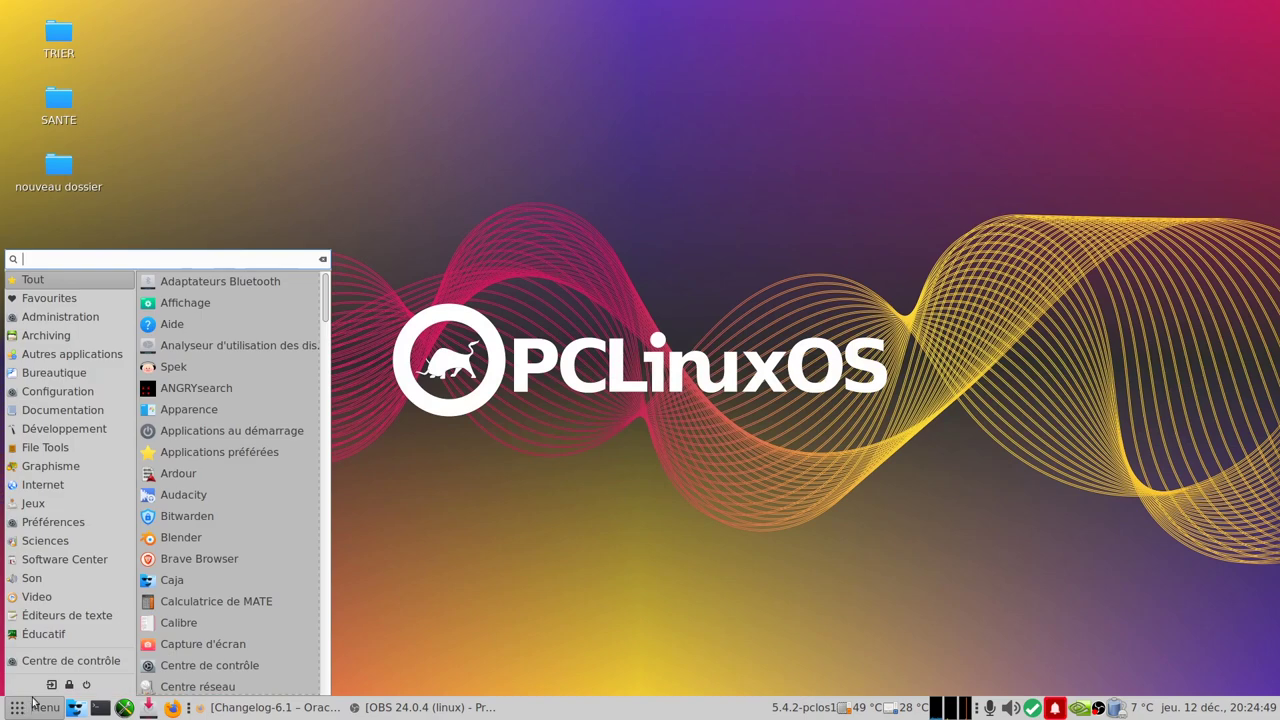
Launch Oracle VM VirtualBox from Autres applications and confirm its About box shows 6.1.0 r135406
left_click(90, 357)
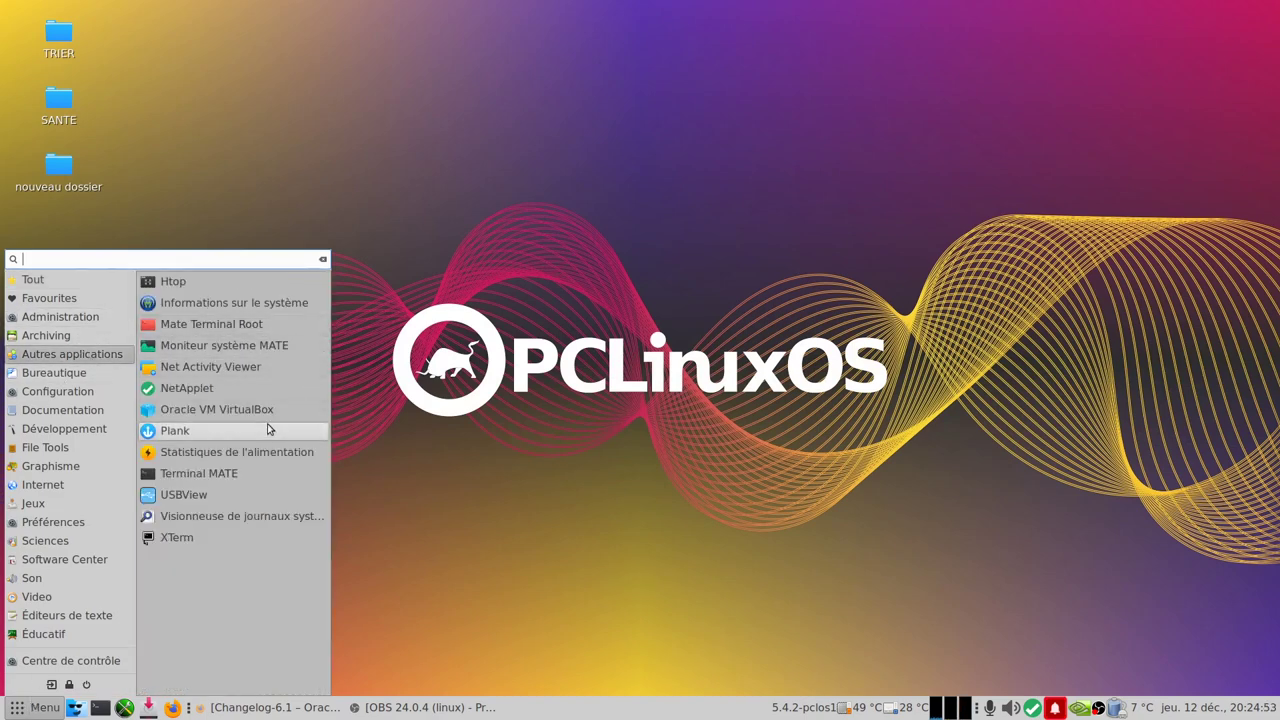
left_click(216, 409)
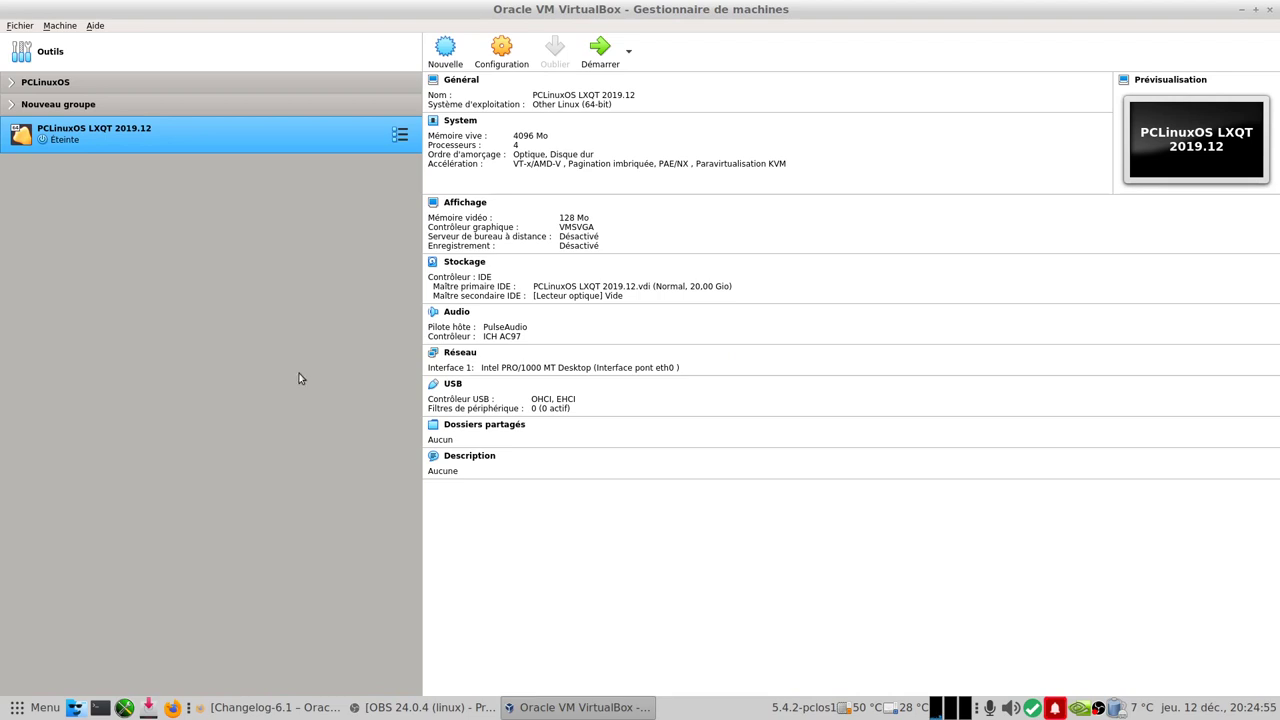
left_click(95, 25)
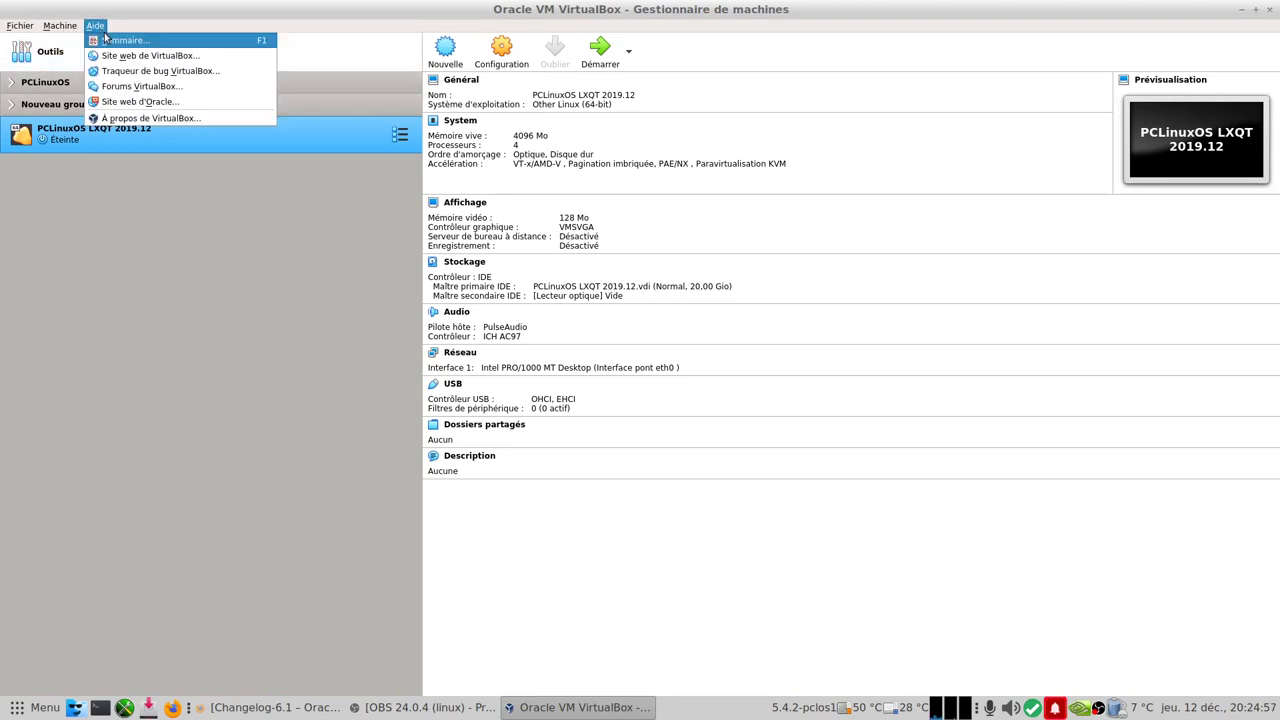
left_click(215, 117)
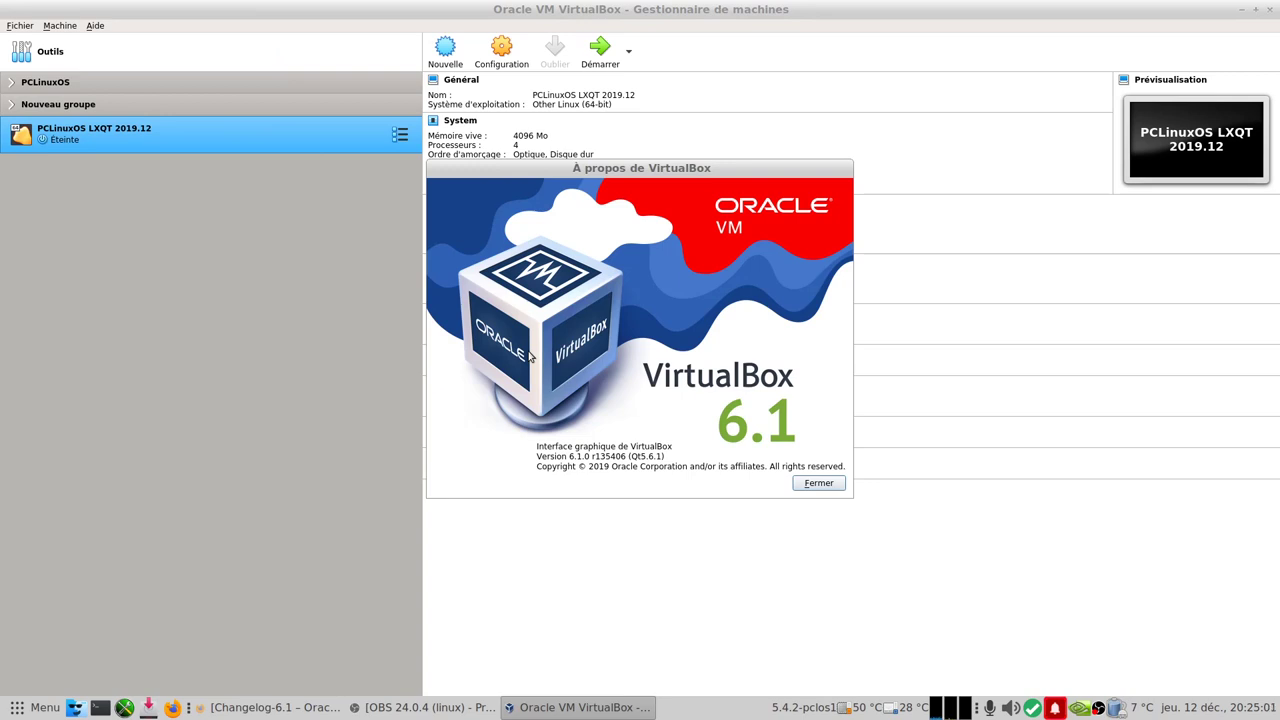
left_click(823, 488)
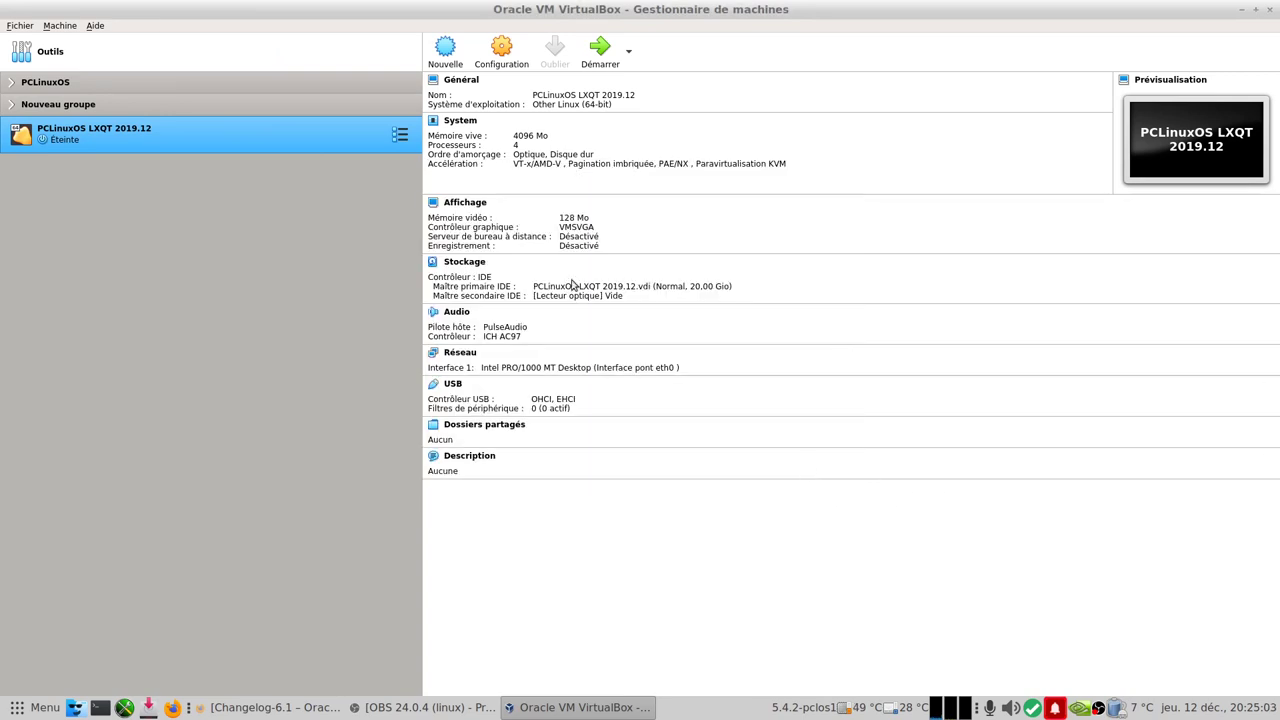
left_click(14, 30)
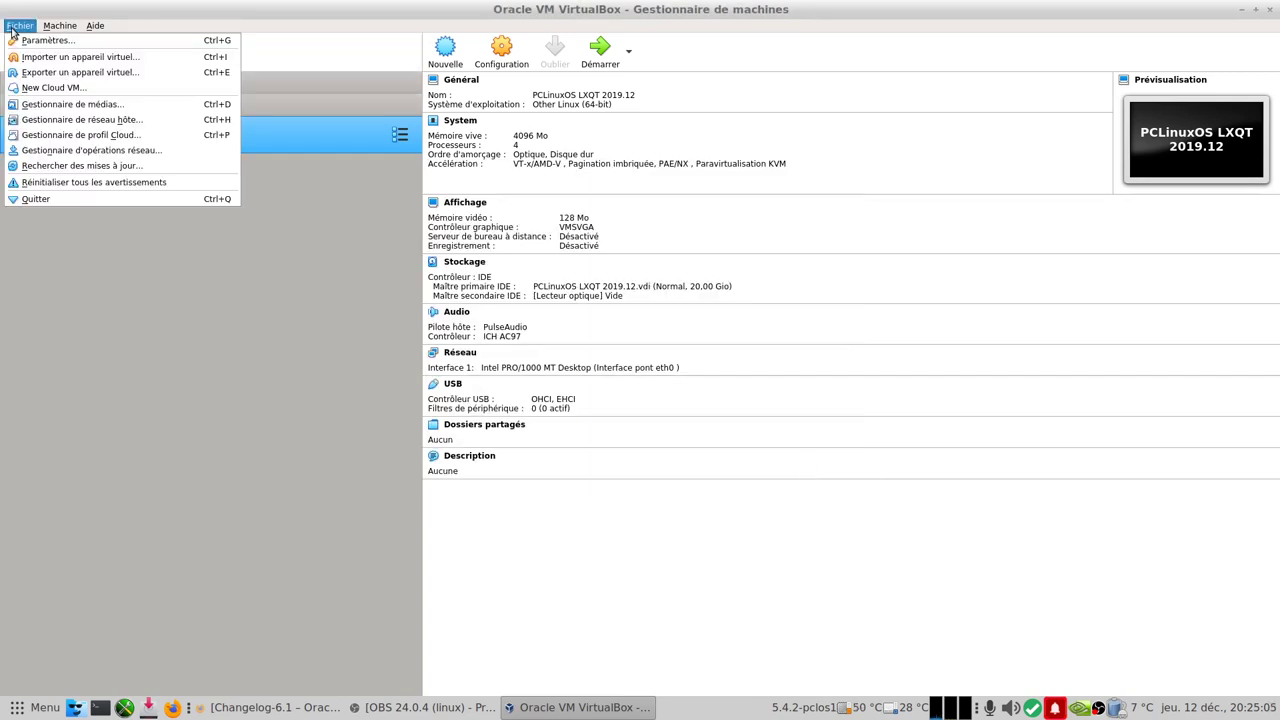
left_click(21, 45)
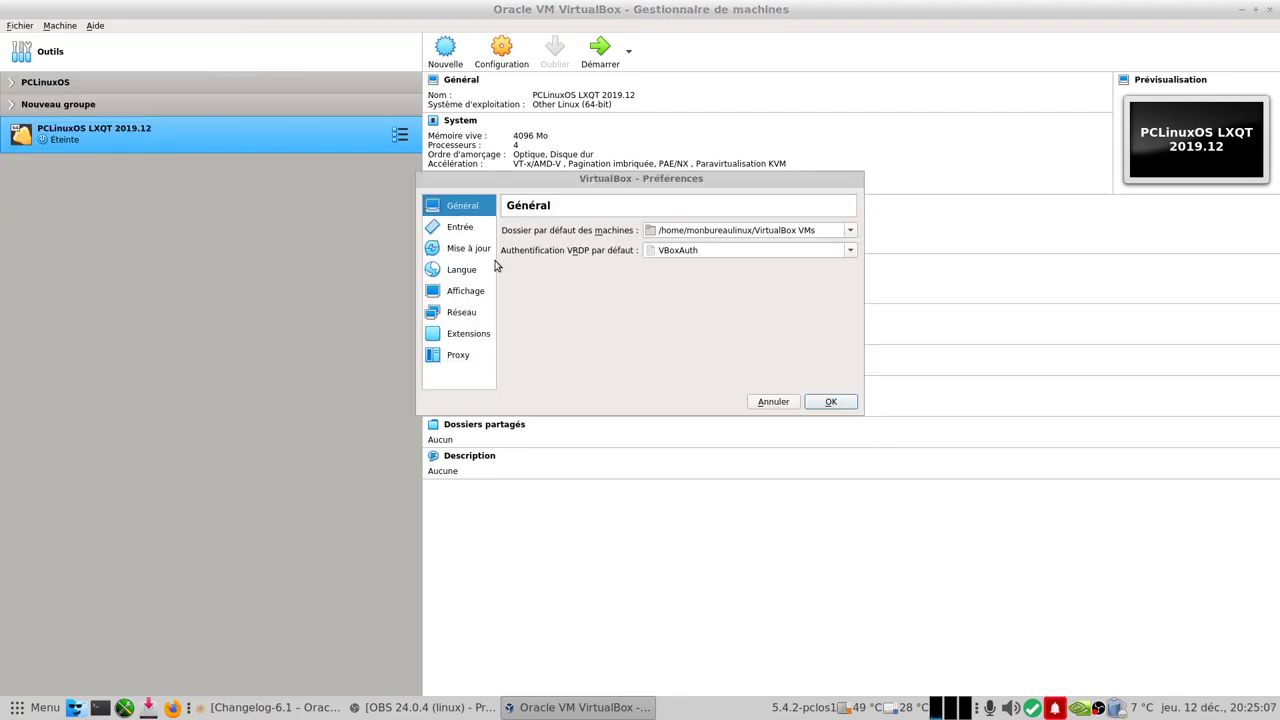
left_click(467, 233)
left_click(473, 252)
left_click(463, 274)
left_click(464, 297)
left_click(464, 314)
left_click(463, 334)
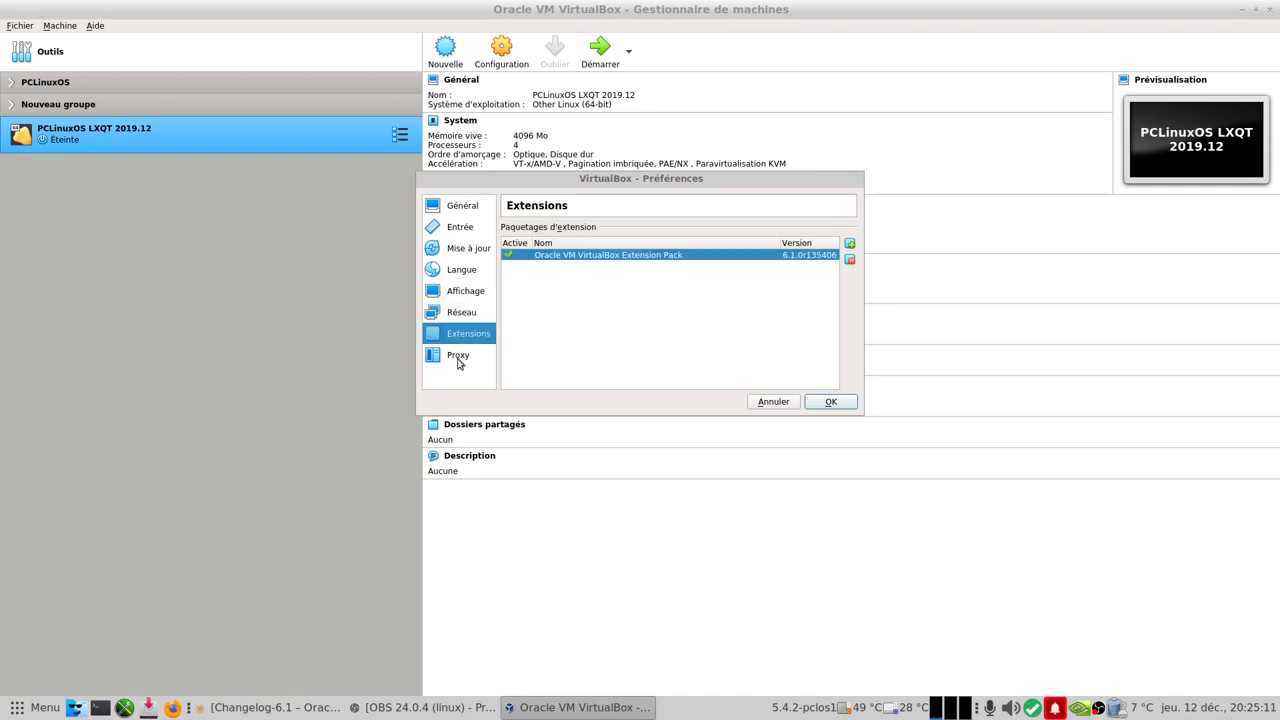
left_click(458, 357)
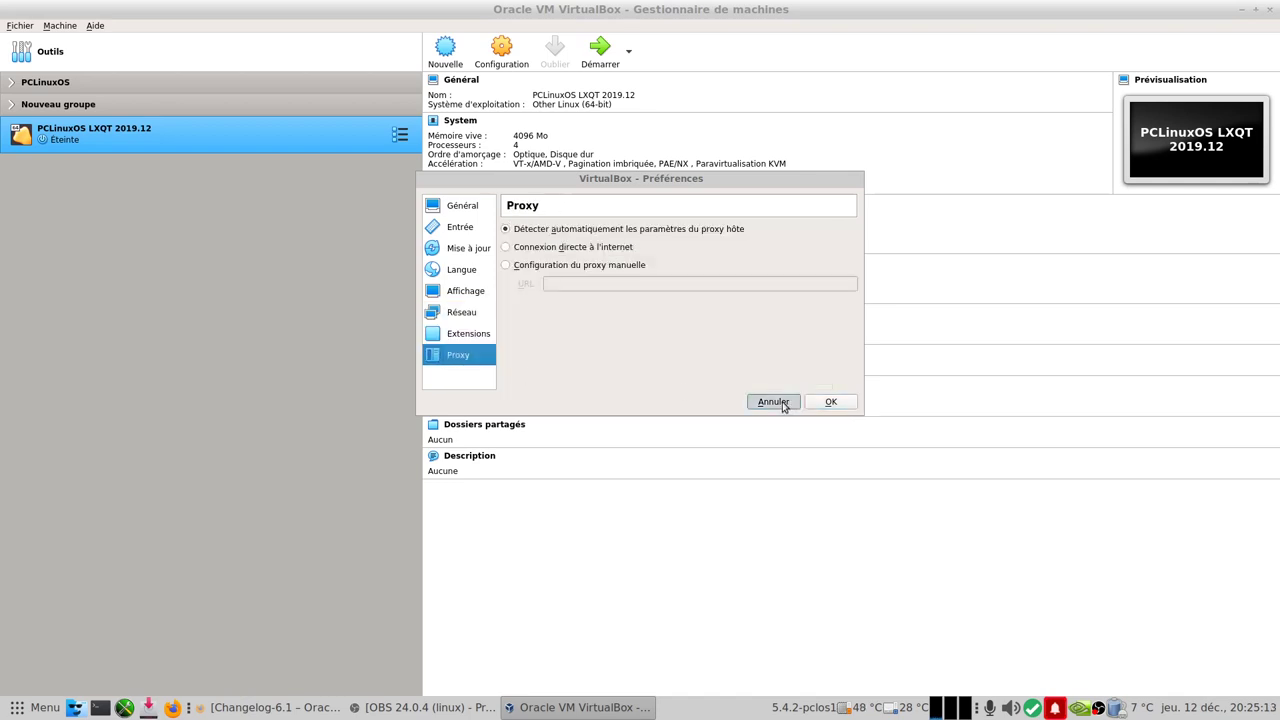
left_click(773, 401)
left_click(20, 25)
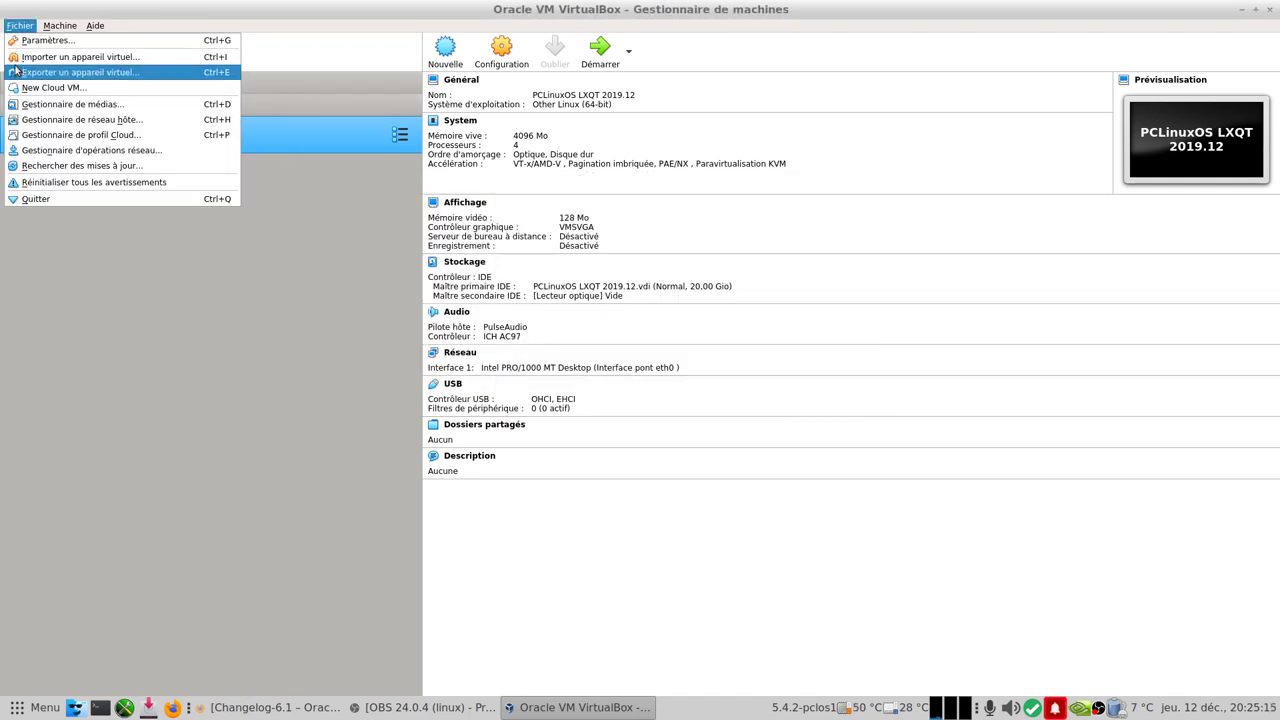
left_click(48, 89)
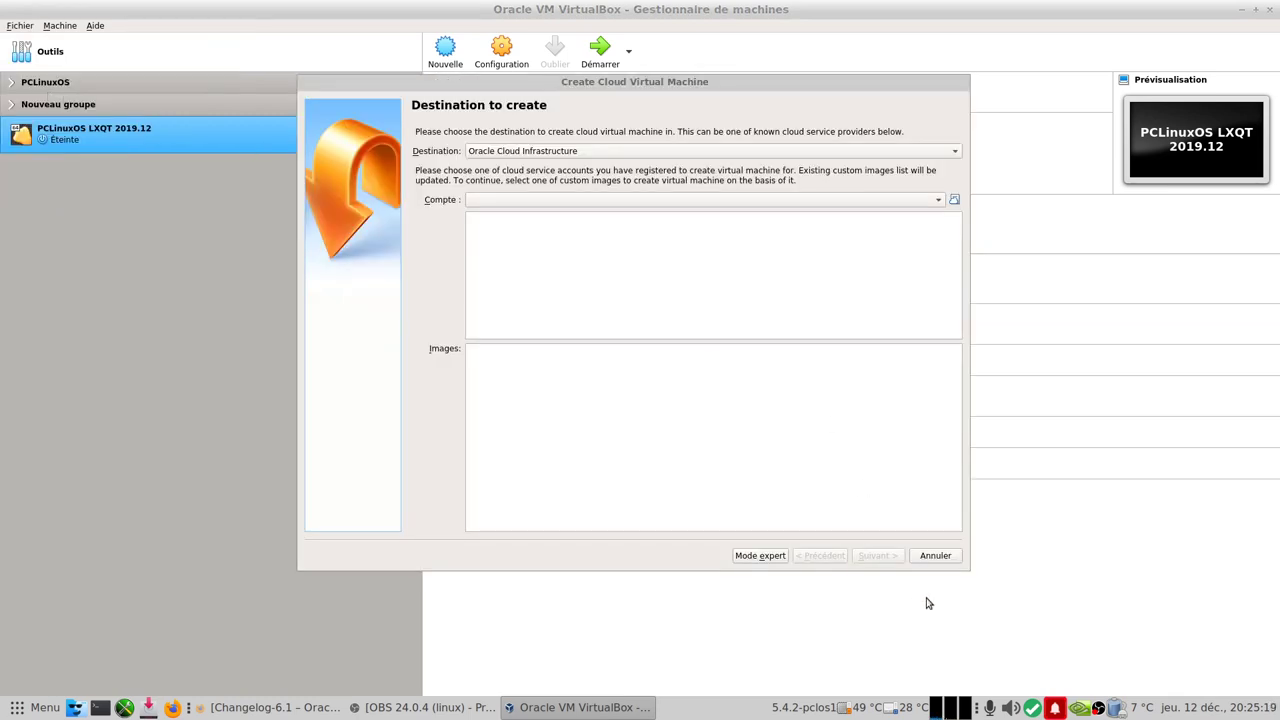
left_click(936, 556)
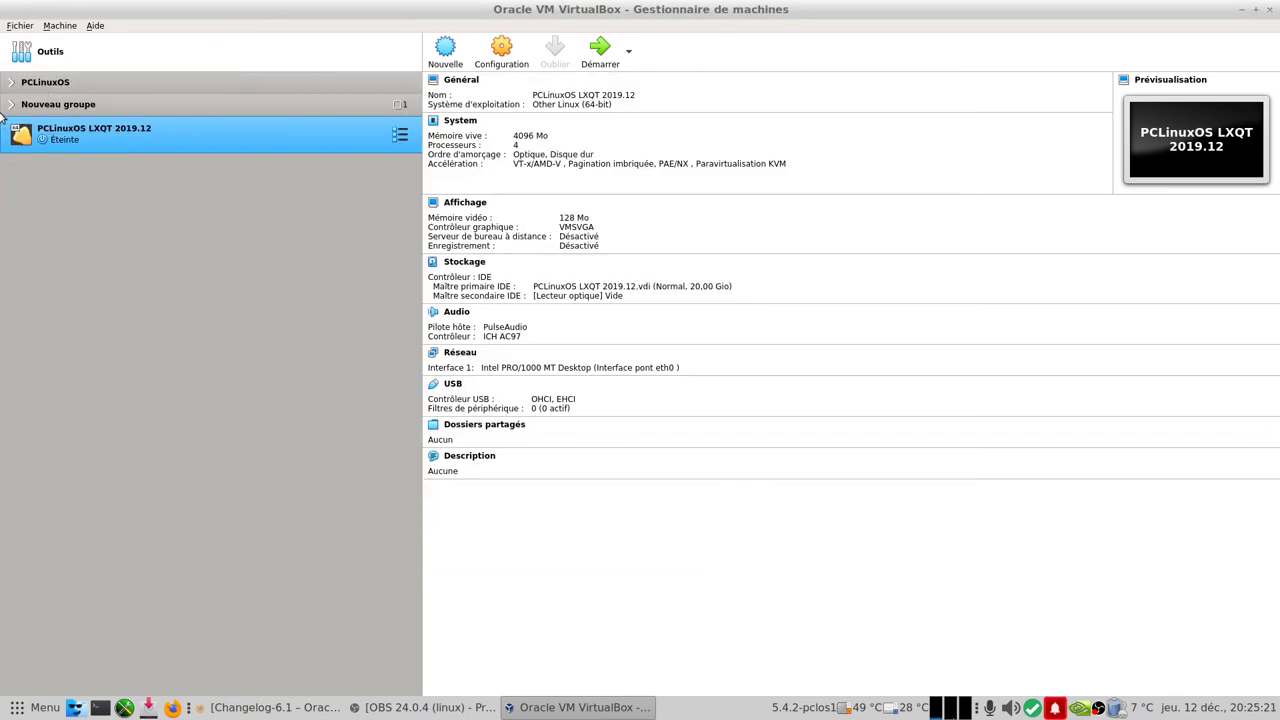
left_click(20, 26)
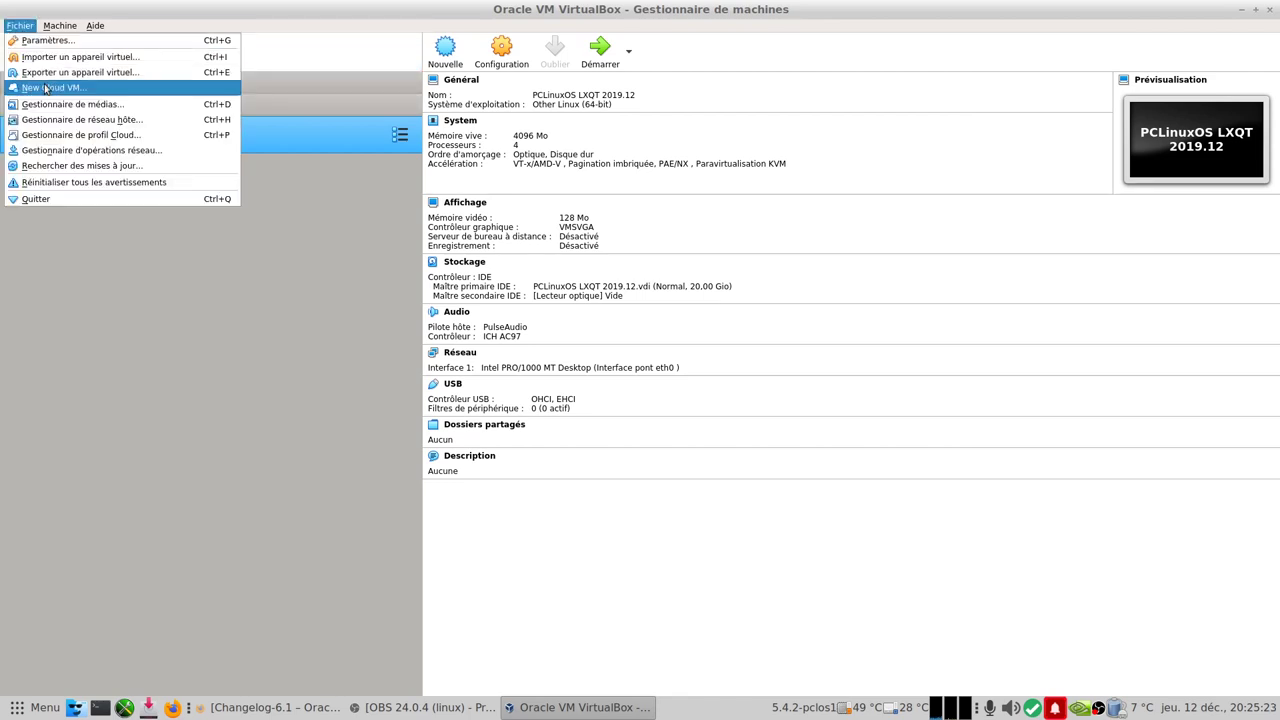
left_click(137, 105)
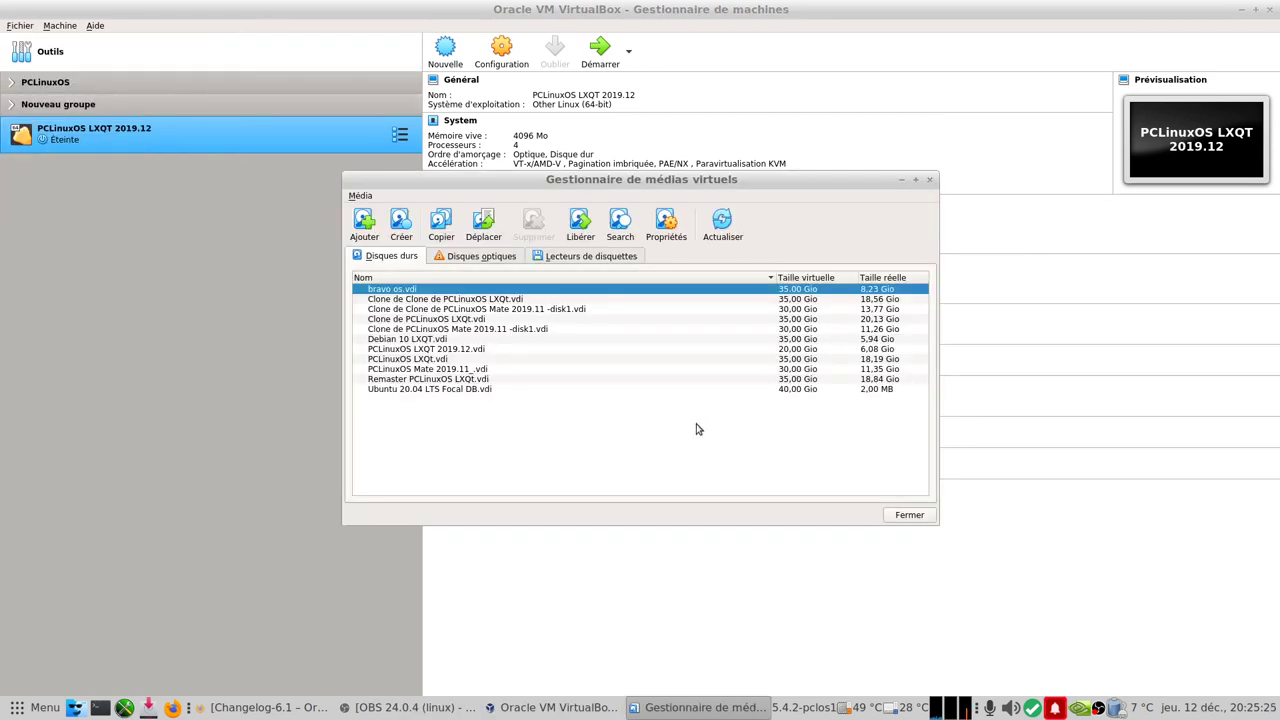
left_click(925, 516)
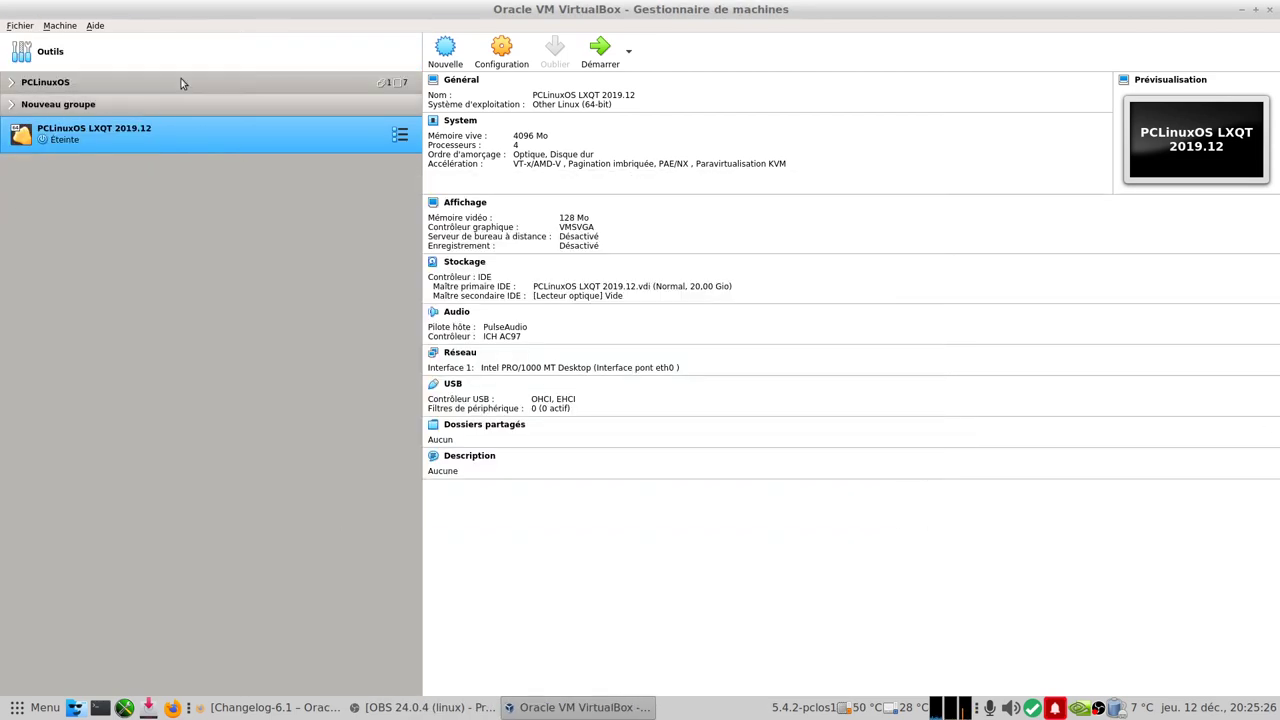
left_click(20, 26)
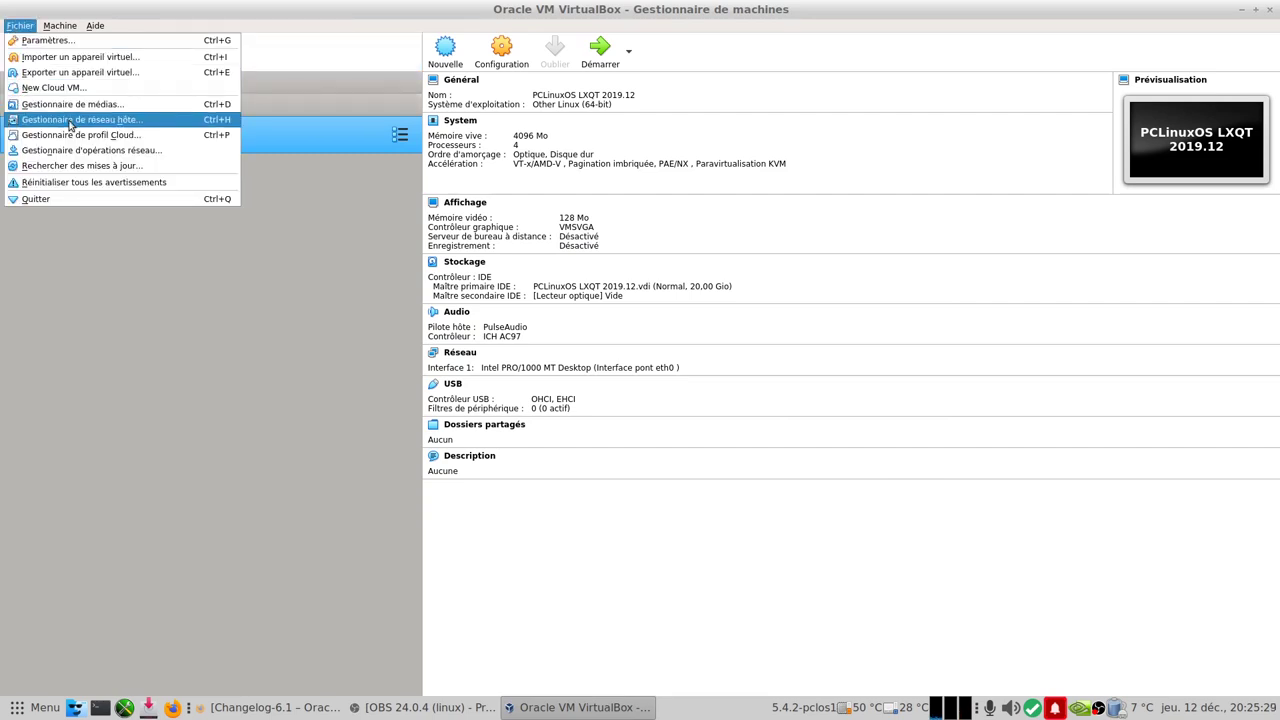
left_click(71, 121)
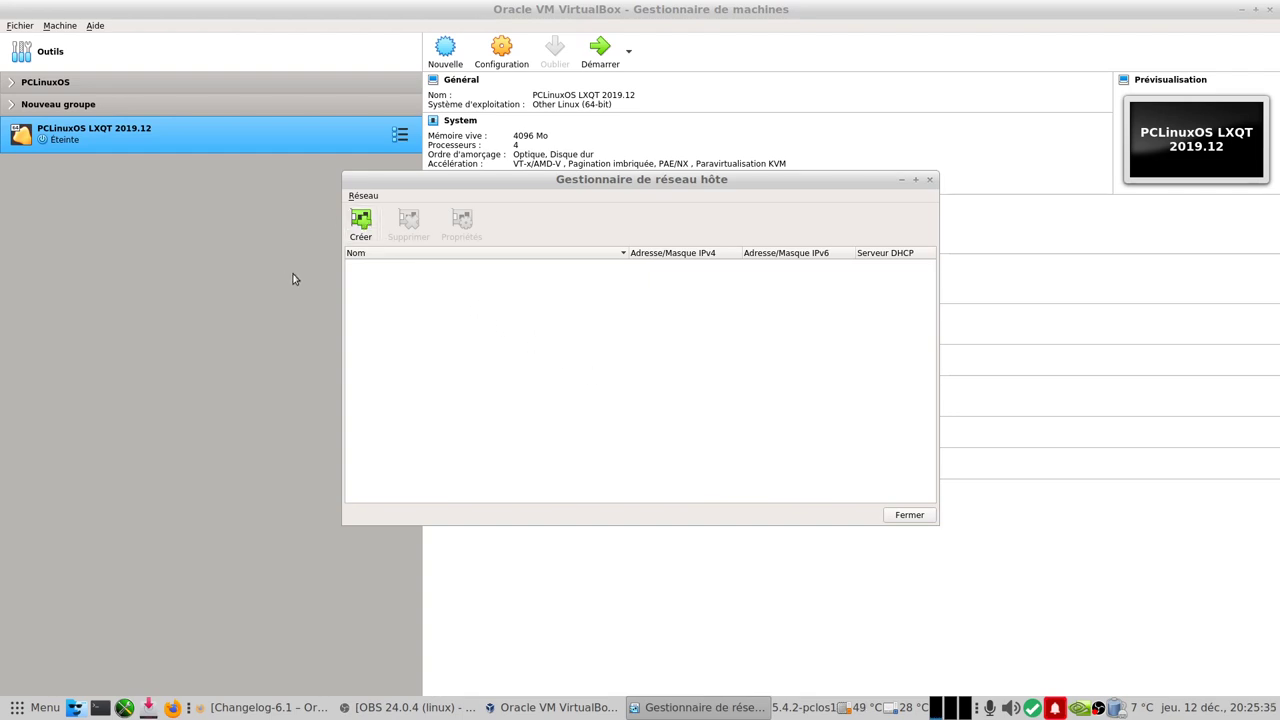
Delete the vboxnet0 host-only network in the Host Network Manager and close it
left_click(362, 227)
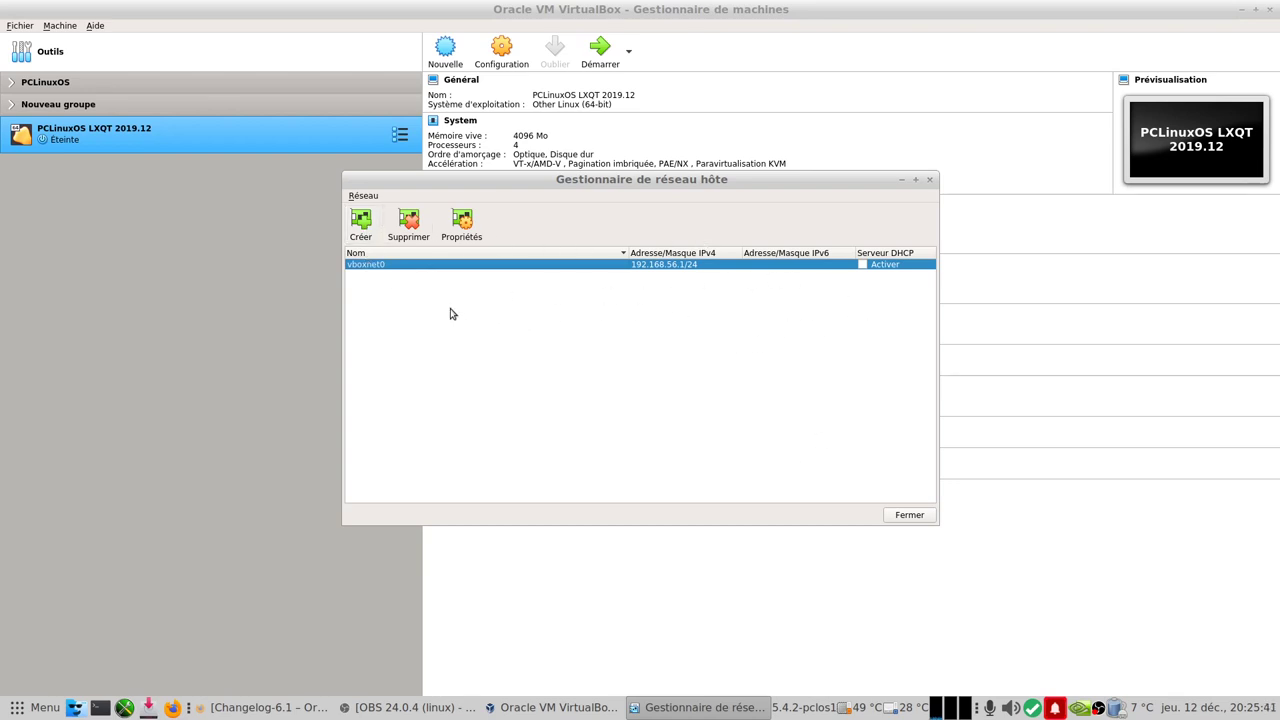
left_click(408, 224)
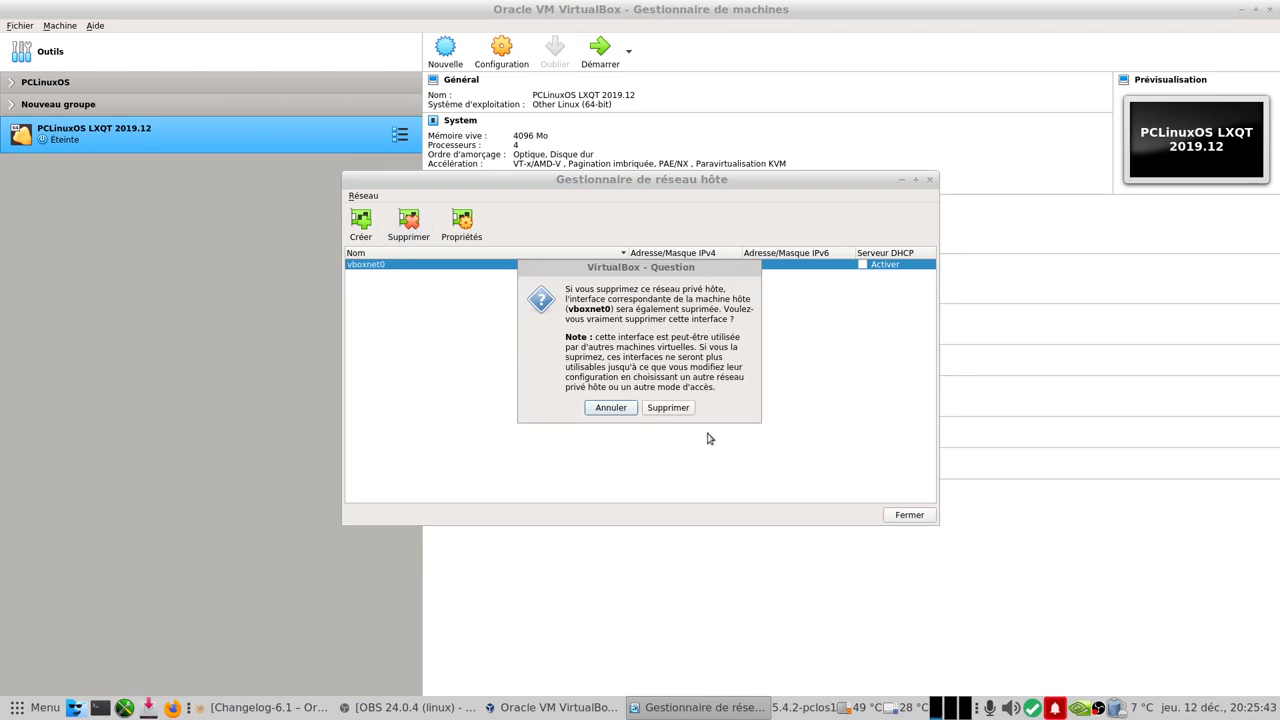
left_click(680, 408)
left_click(907, 516)
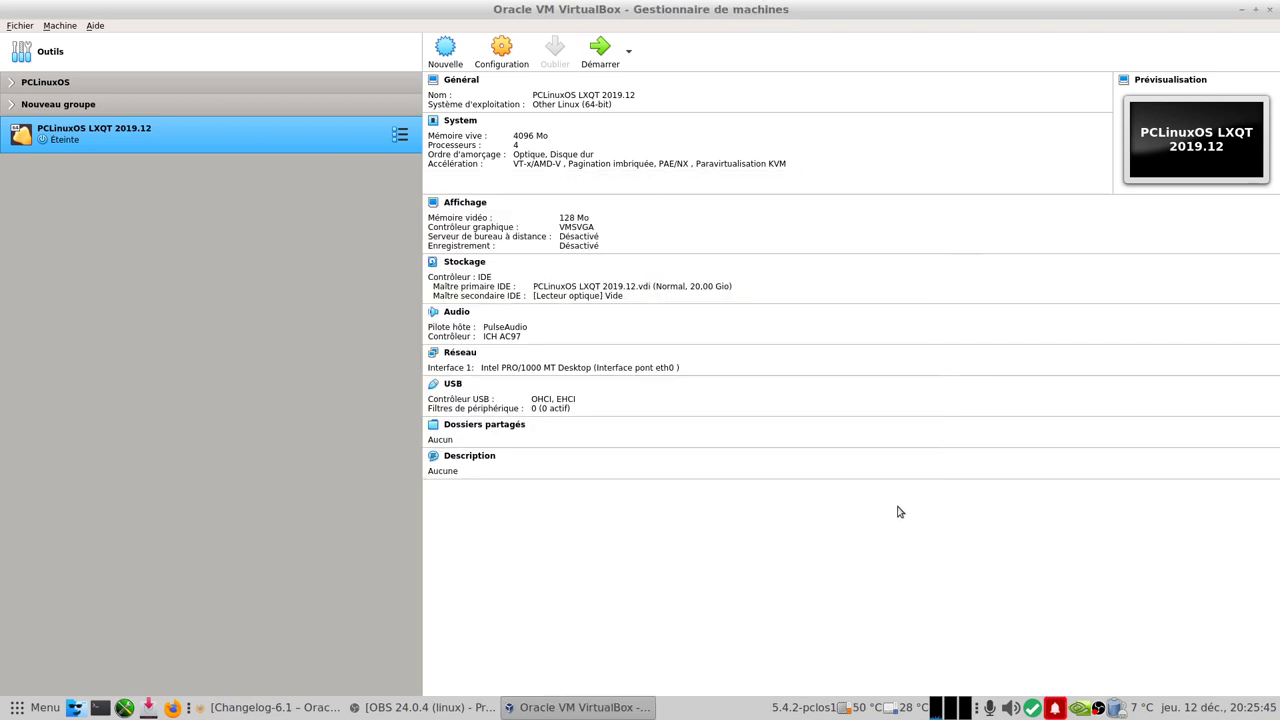
Open the Cloud Profile Manager and try Oracle Cloud Infrastructure's signup page
left_click(20, 25)
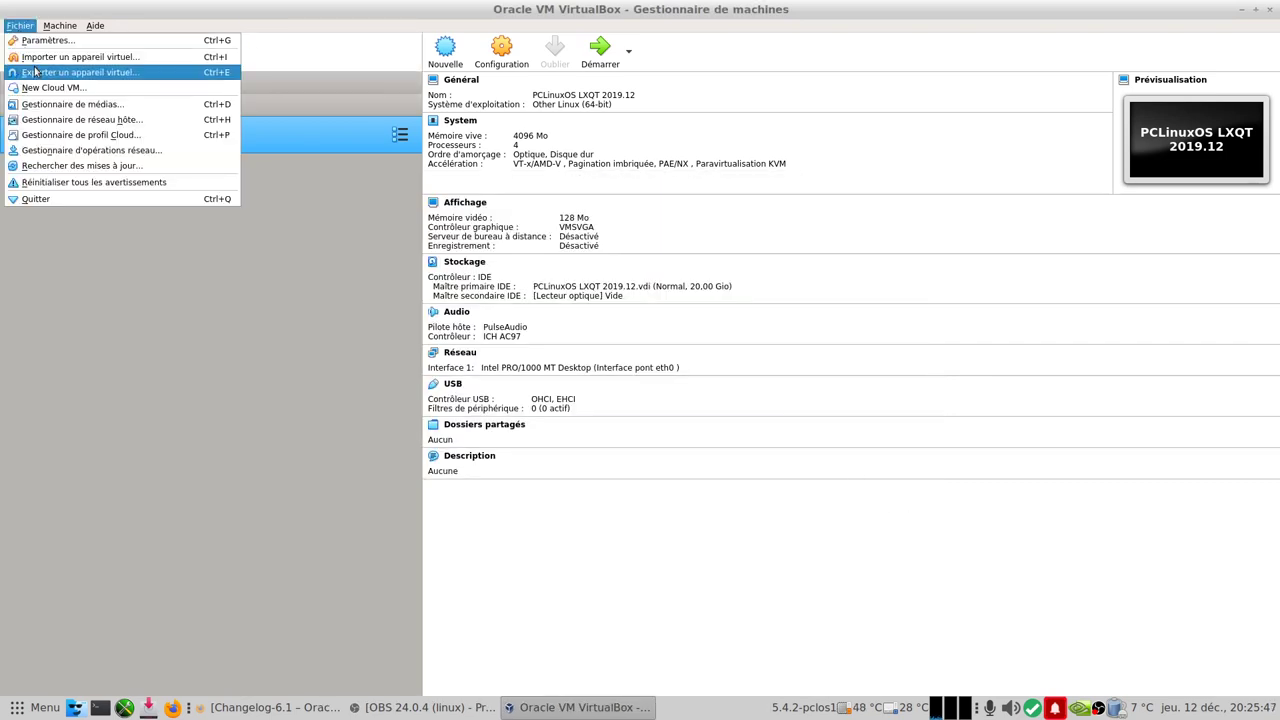
left_click(42, 138)
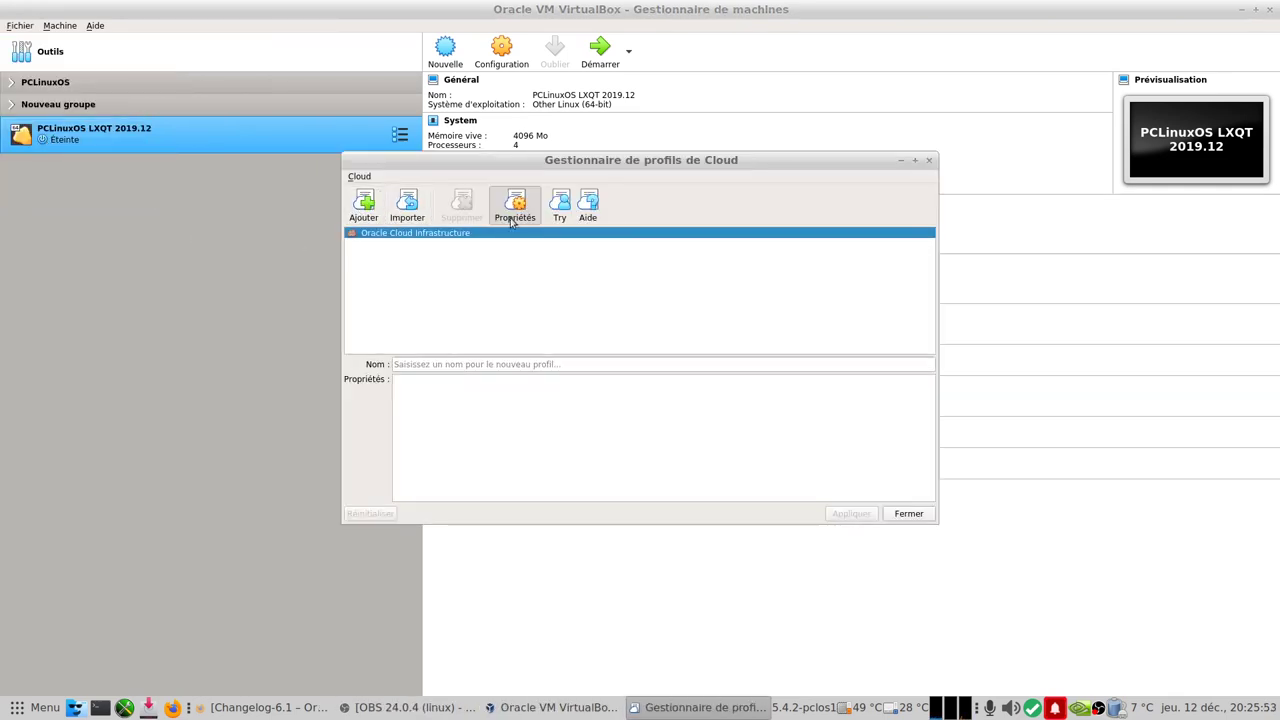
left_click(563, 210)
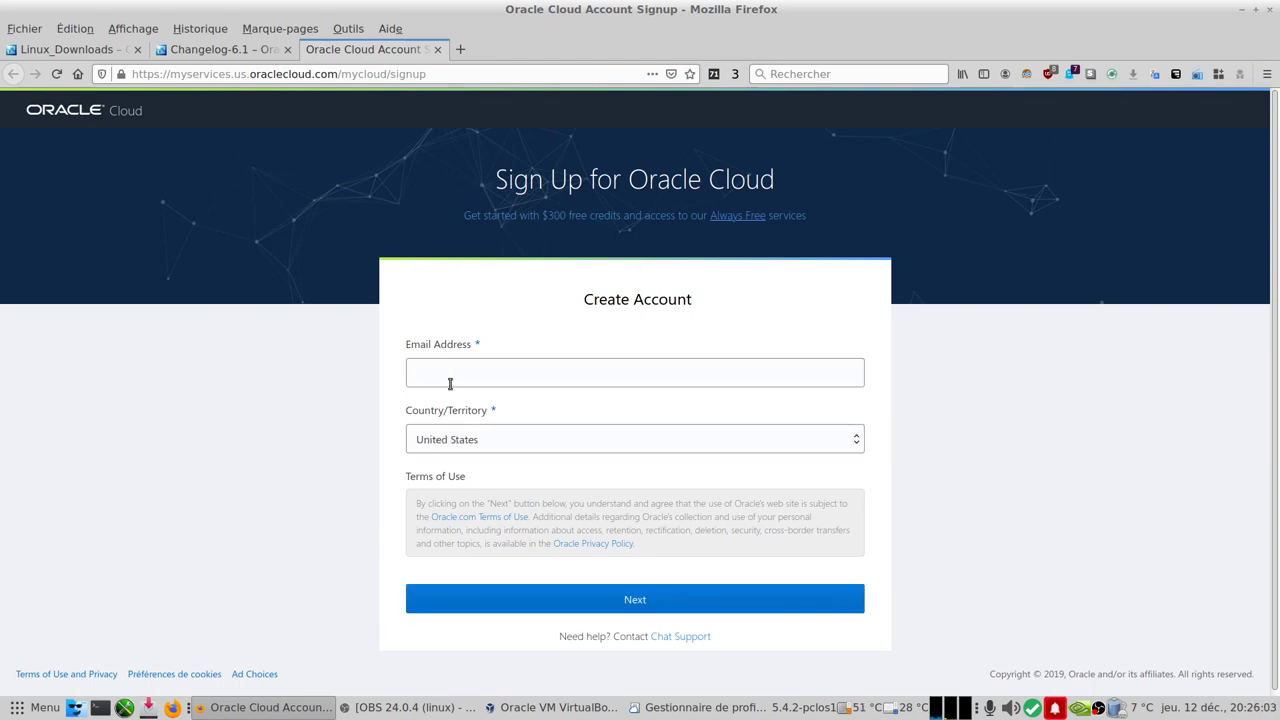
Scroll the Oracle Cloud Create Account form, then minimise Firefox
scroll(920, 468, "down", 1)
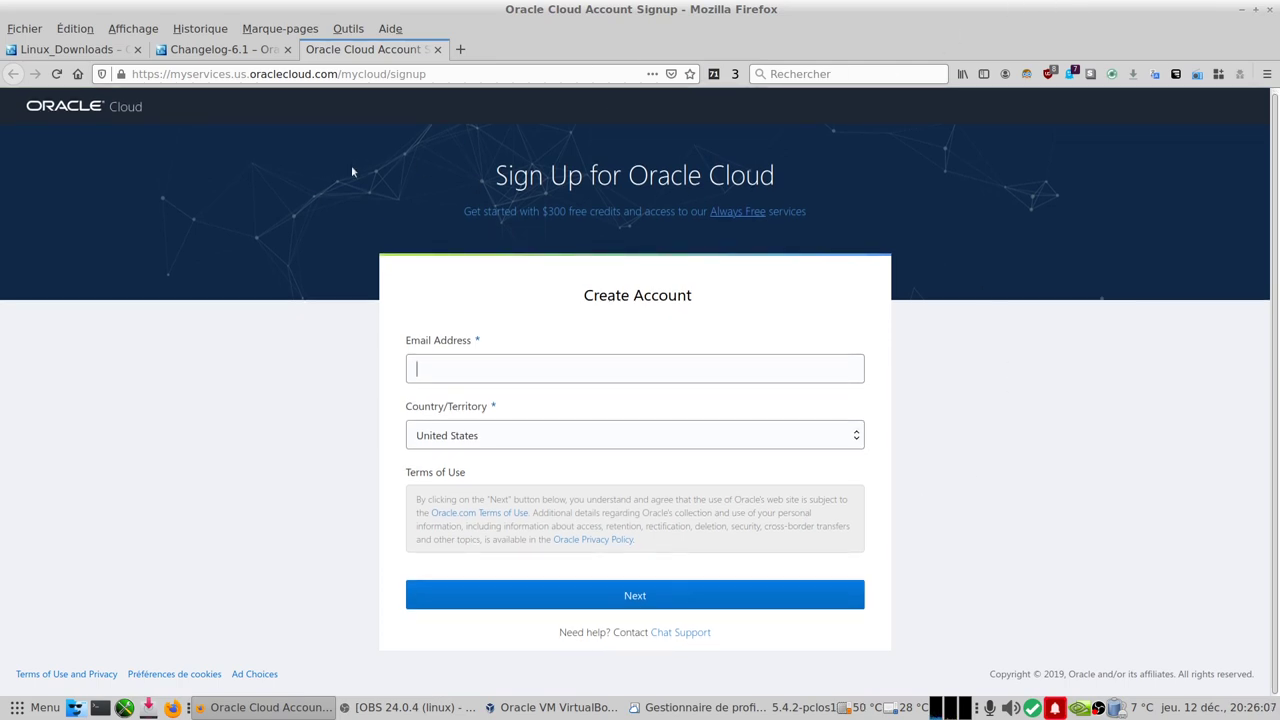
left_click(1241, 10)
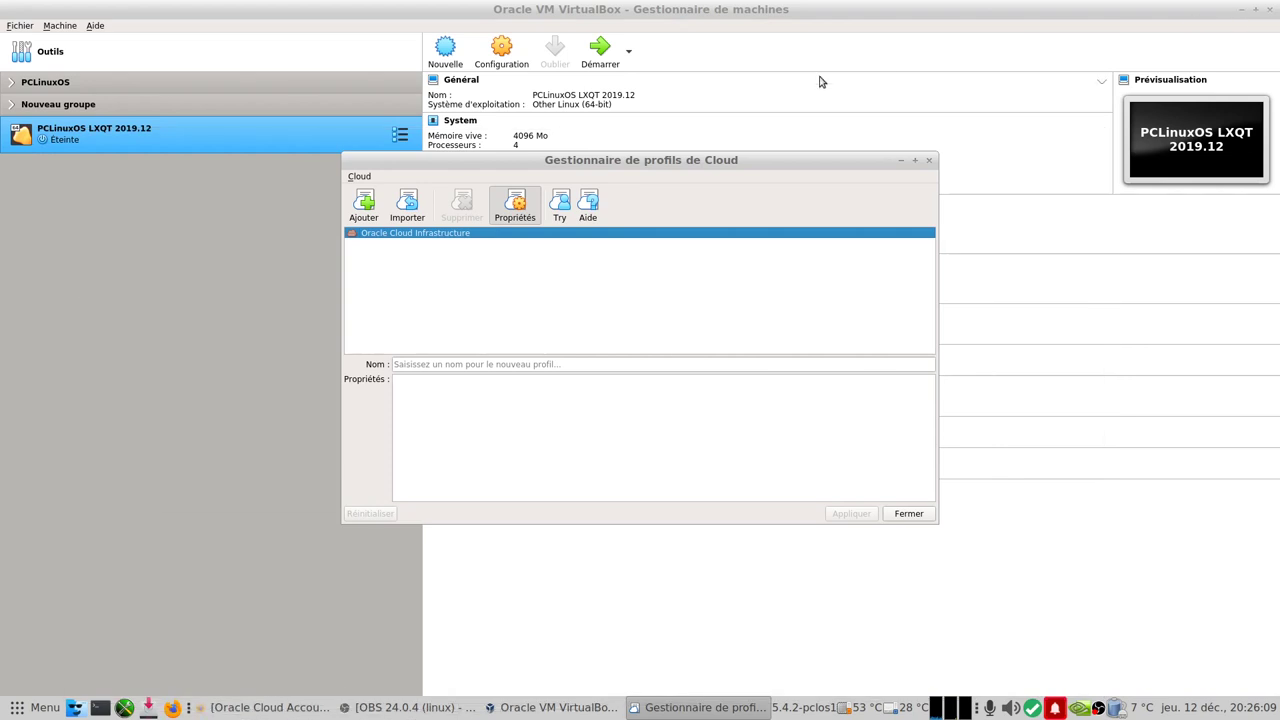
Close the Cloud Profile Manager, check the Network Operations Manager is empty, then browse the Fichier, Machine and Aide menus
left_click(908, 515)
left_click(20, 25)
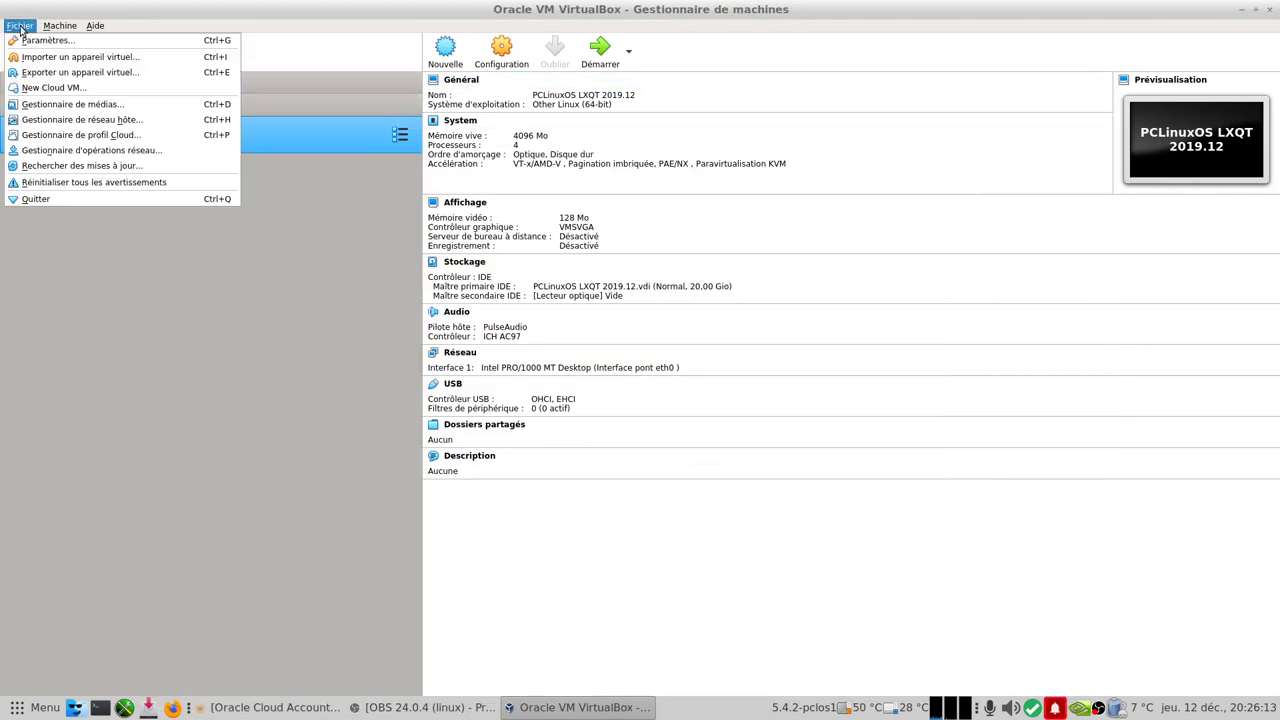
left_click(38, 150)
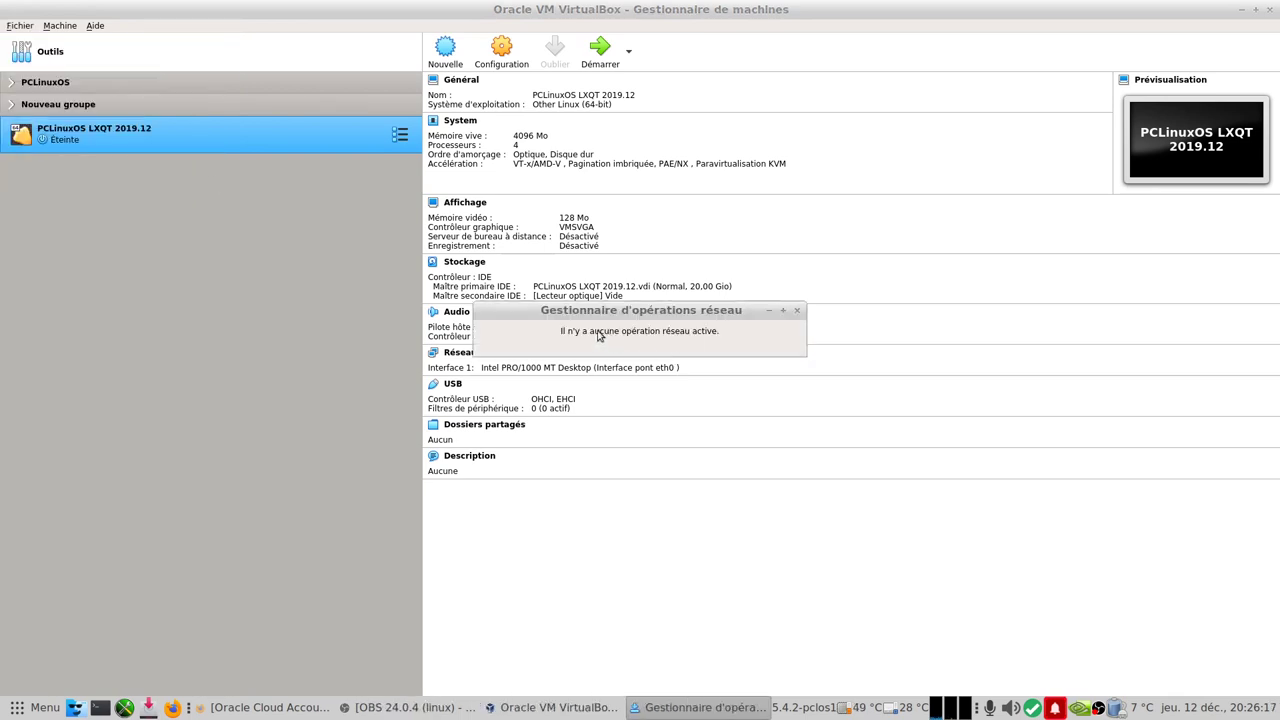
left_click(798, 311)
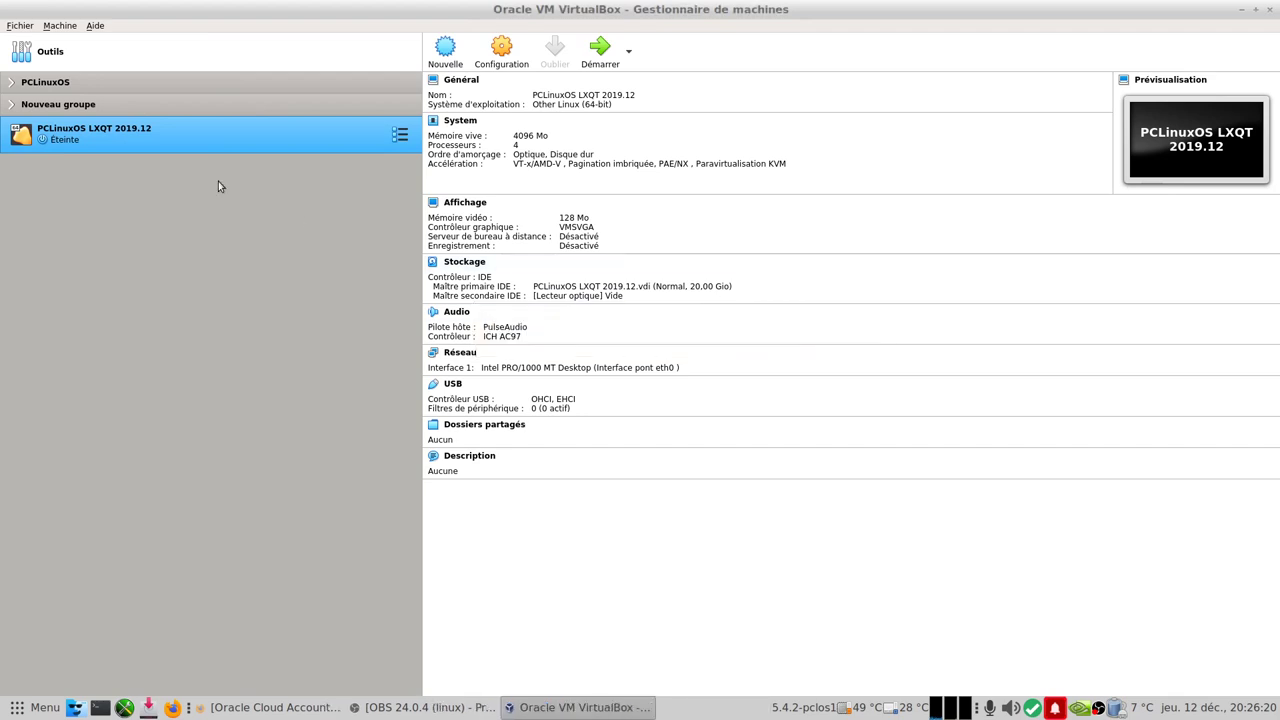
left_click(13, 27)
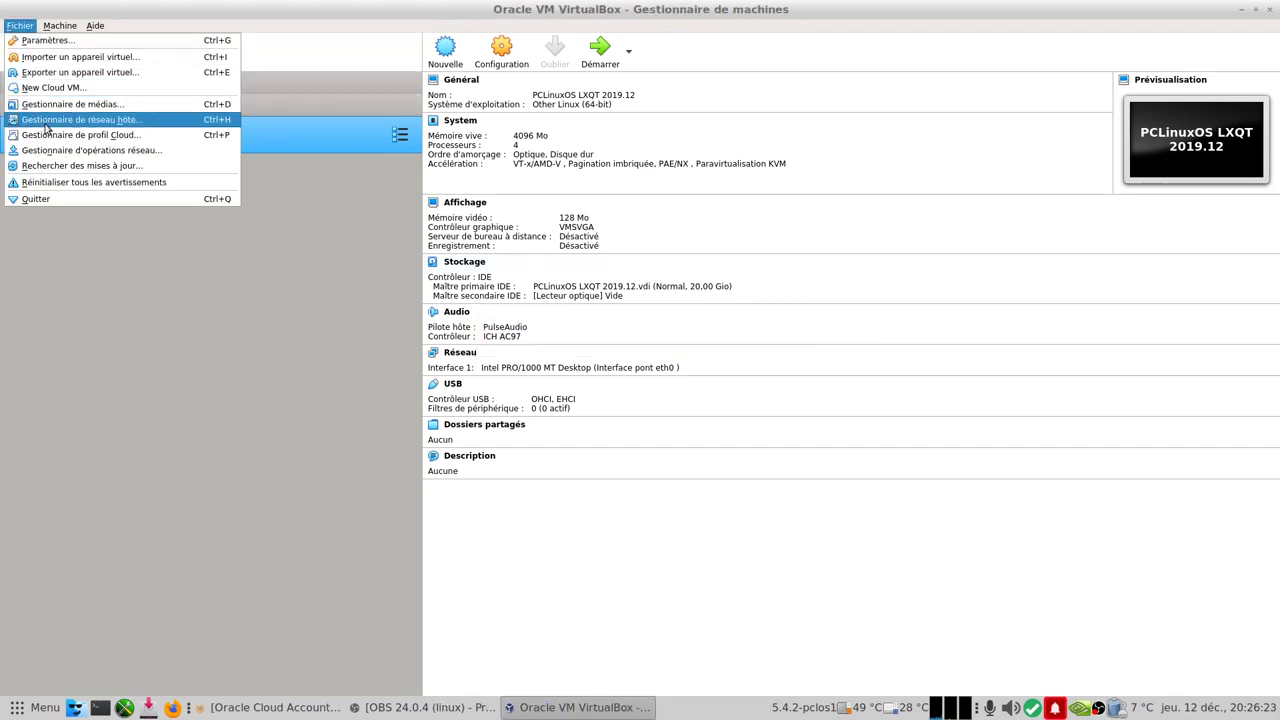
mouse_move(73, 27)
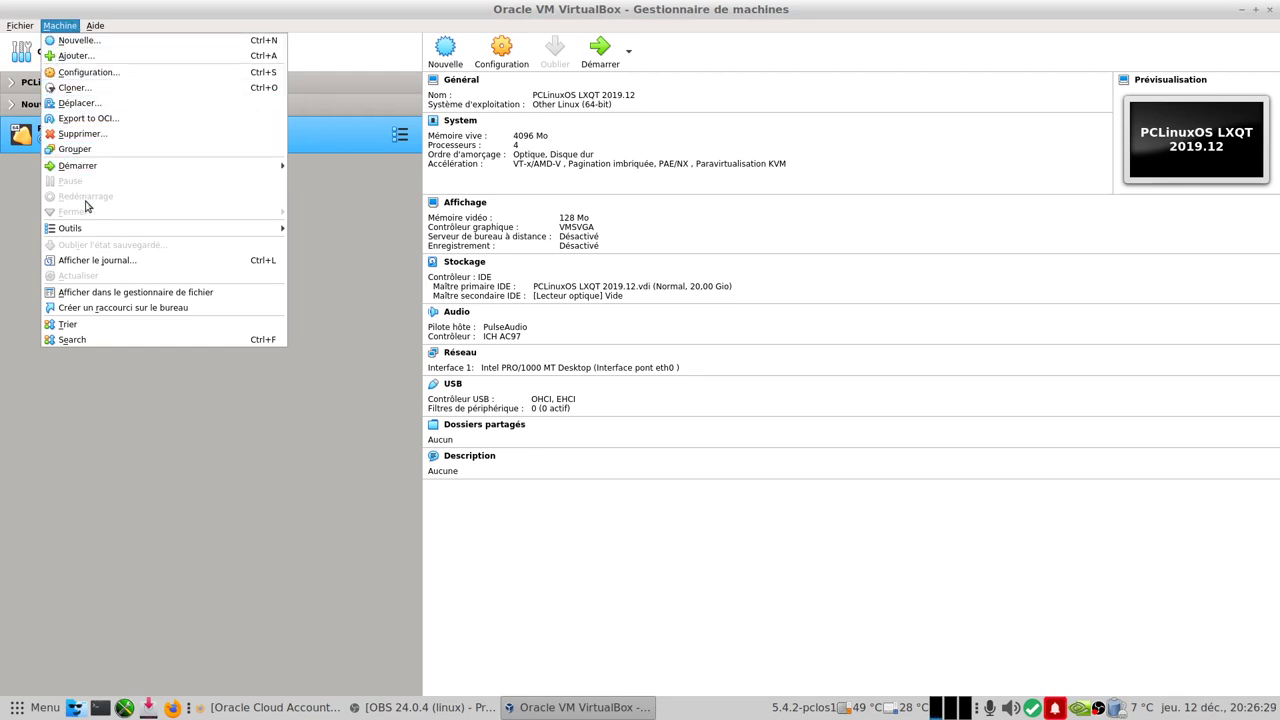
mouse_move(96, 231)
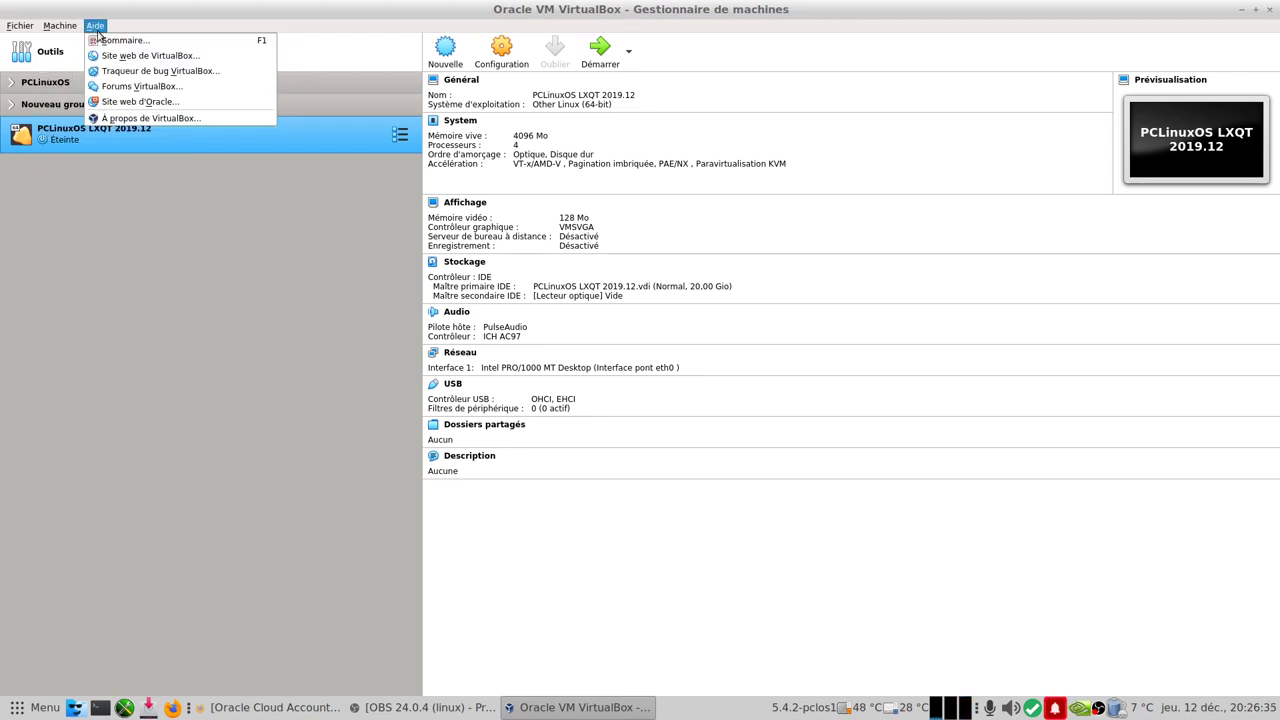
left_click(126, 323)
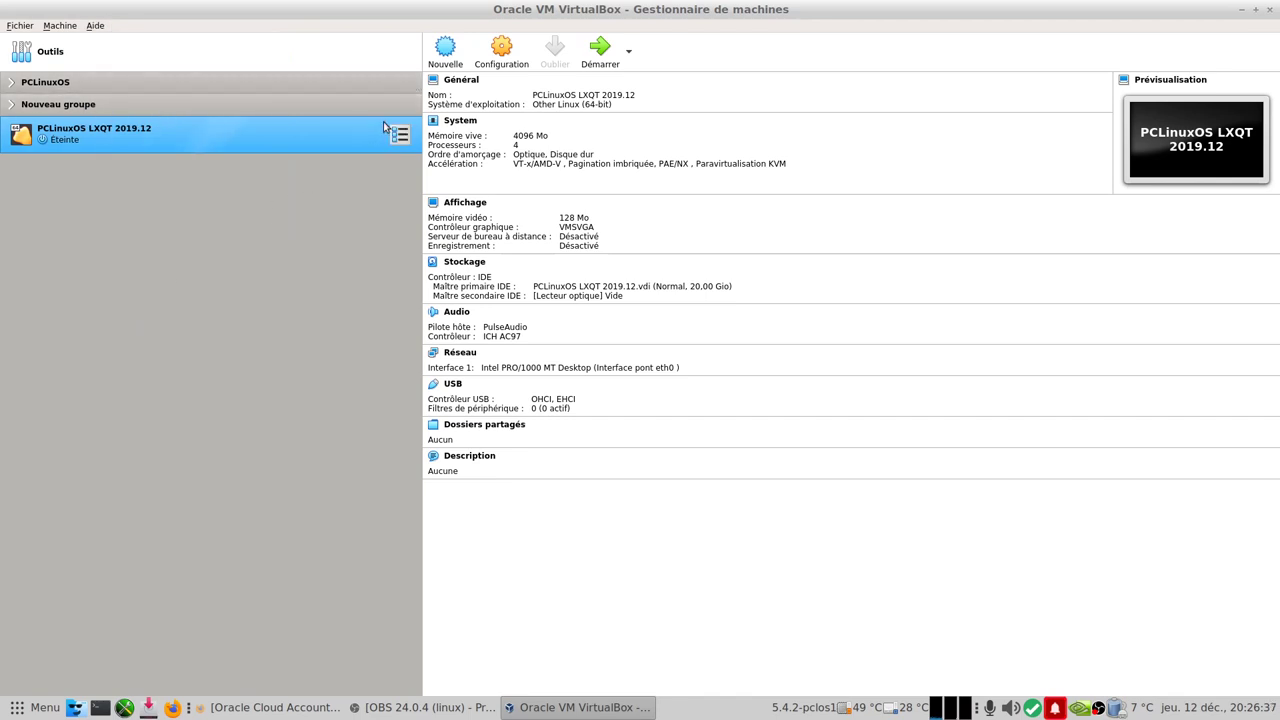
Create a VM named 'PCLOS MATE 2019.11' with type Linux and version Other Linux (64-bit)
left_click(445, 50)
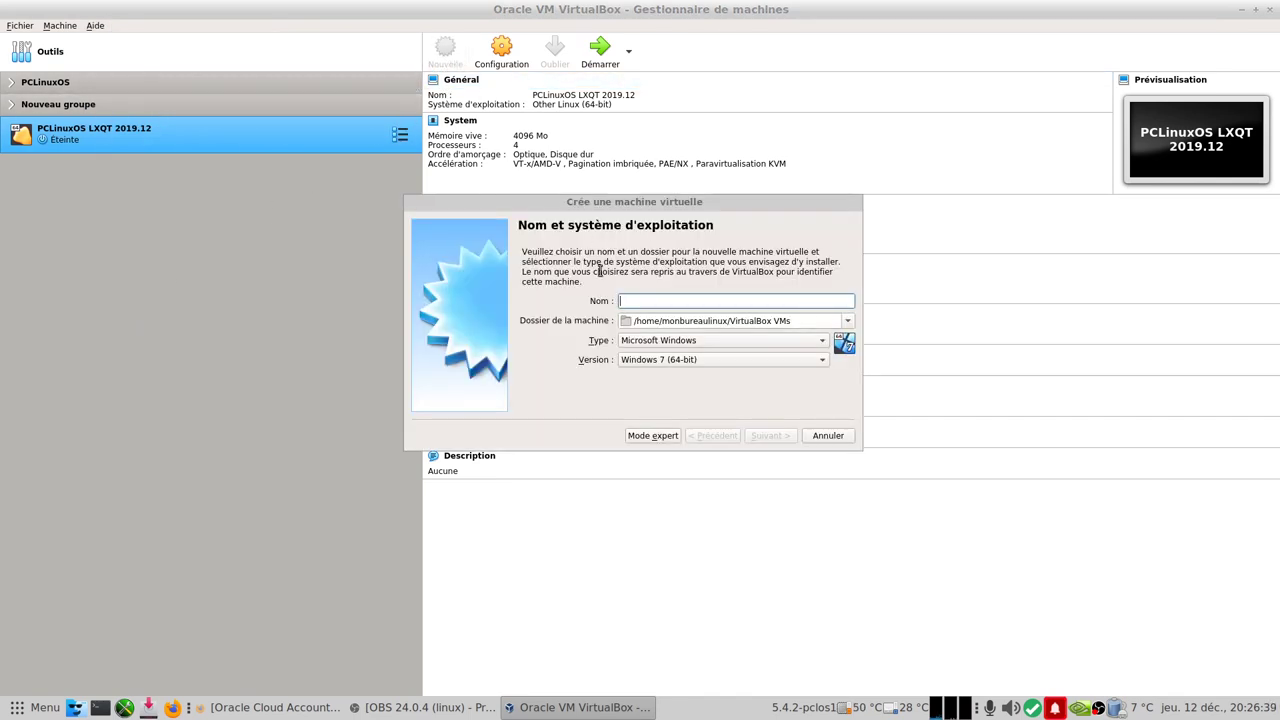
type("PCLOS MATE 2019.11")
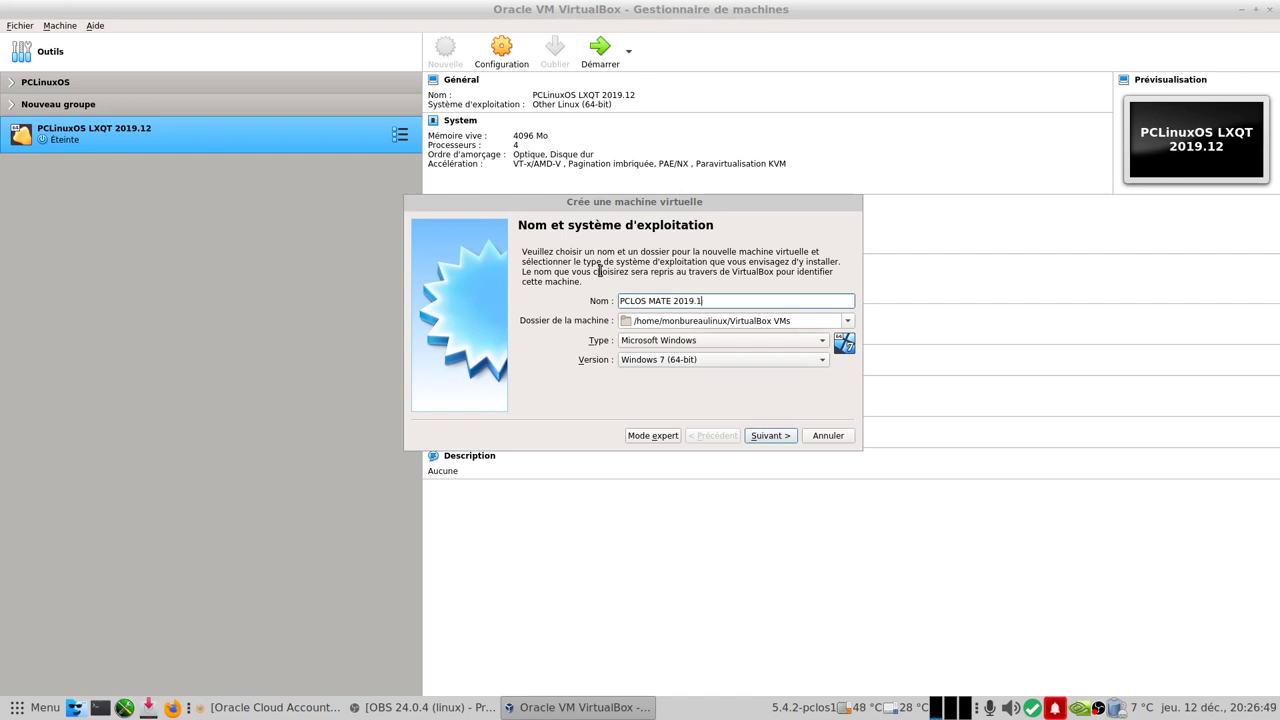
left_click(672, 360)
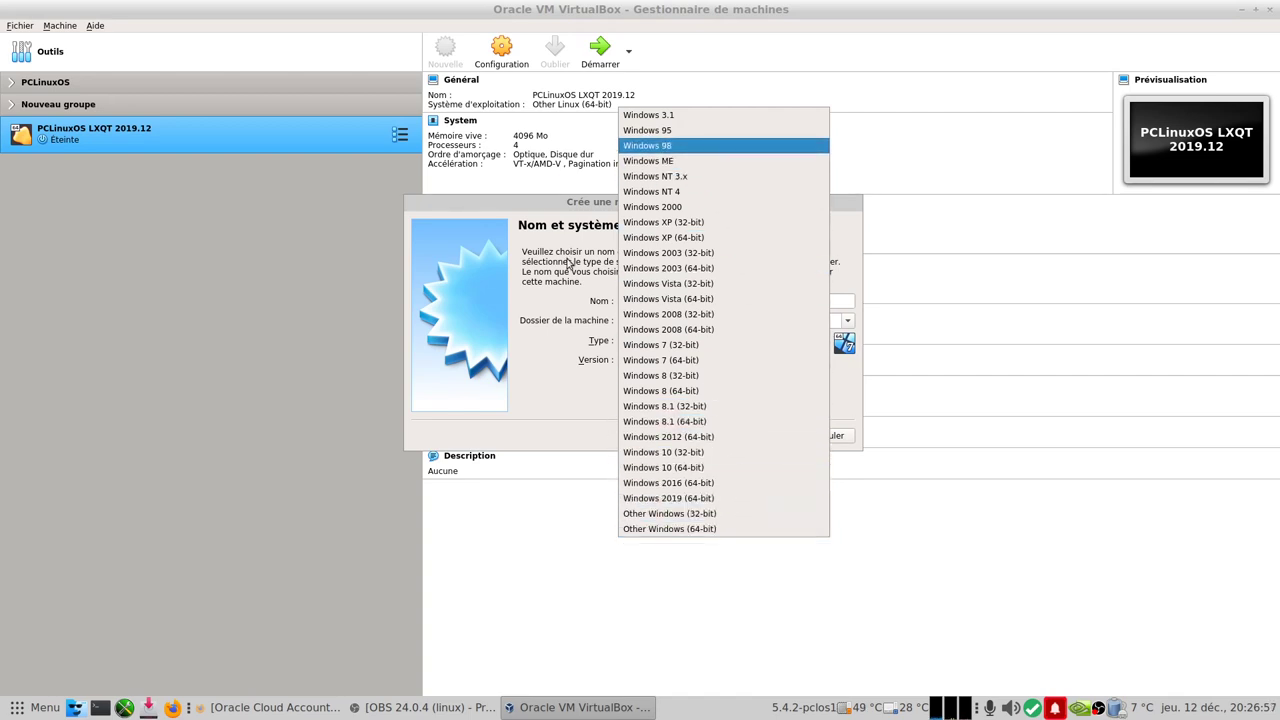
left_click(542, 354)
left_click(672, 345)
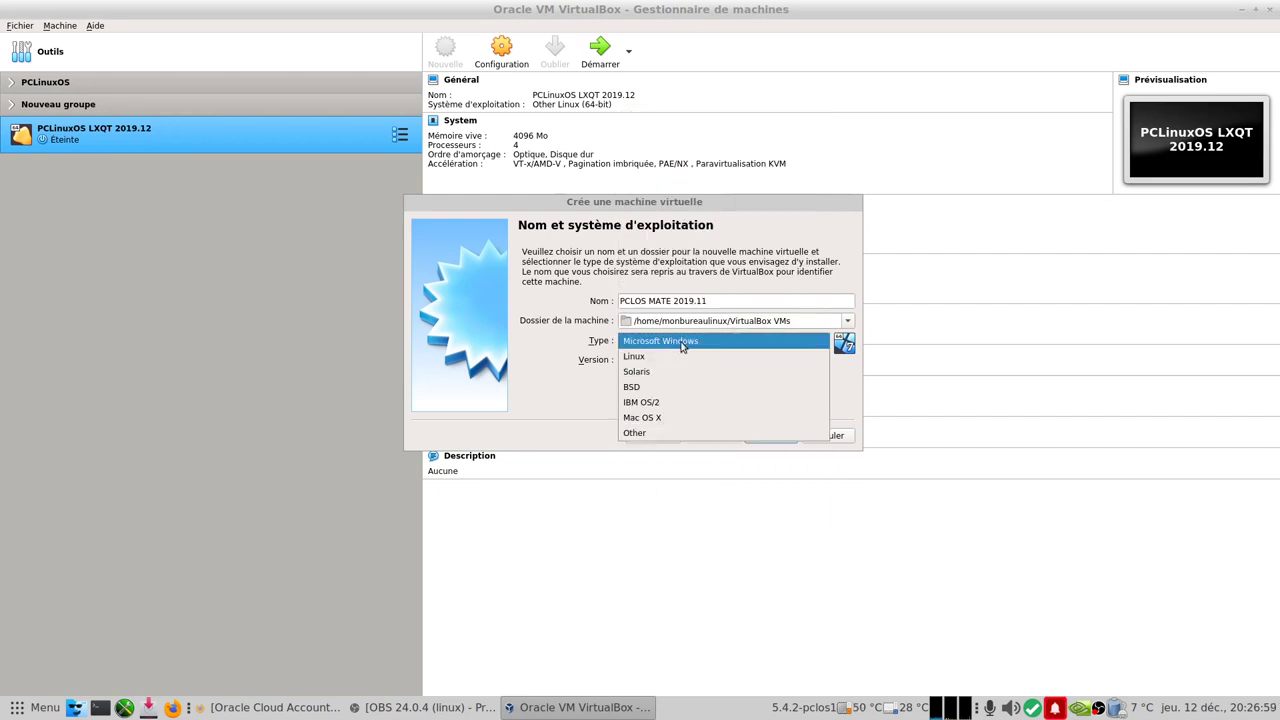
left_click(686, 362)
left_click(663, 362)
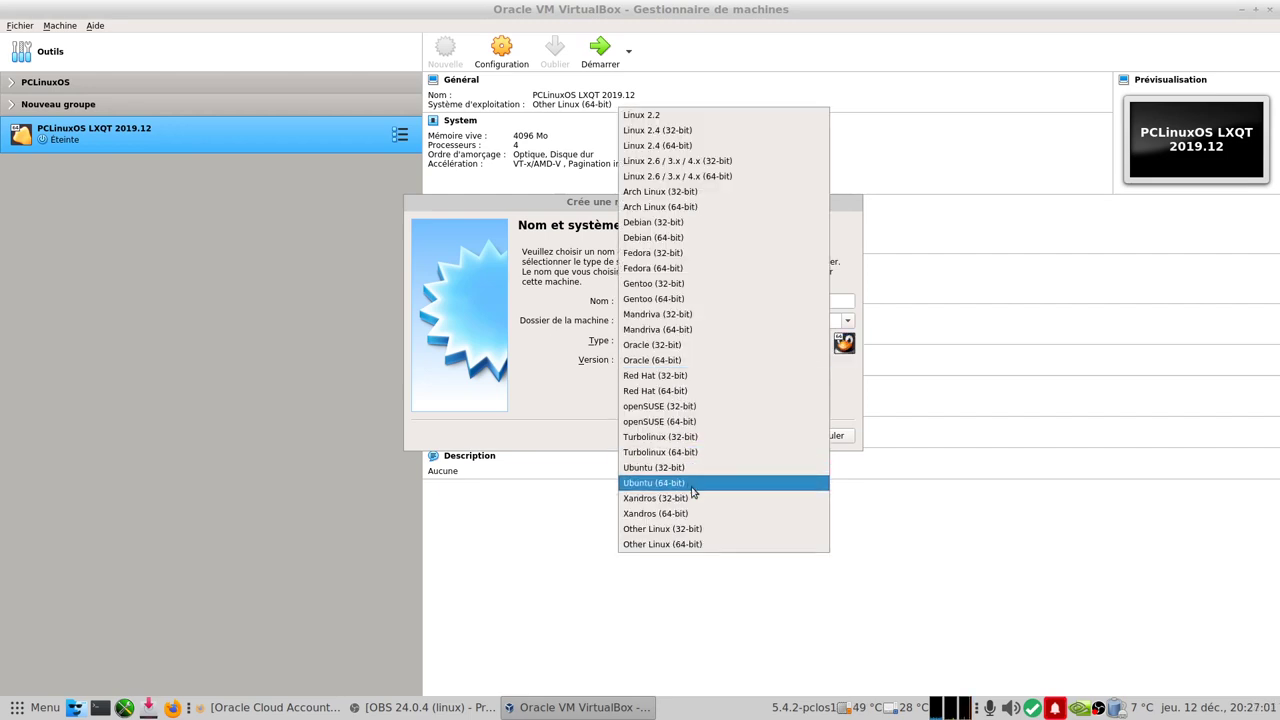
left_click(733, 546)
left_click(767, 436)
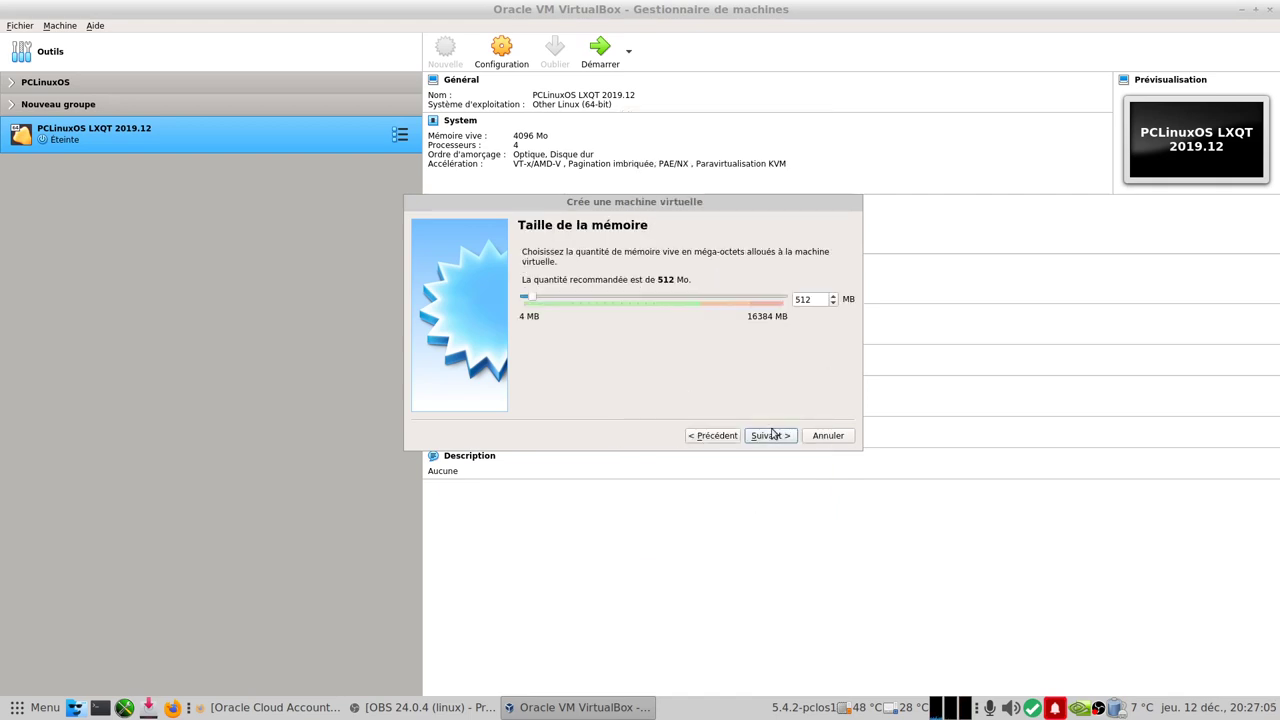
Set the VM's memory to 4096 MB and choose to create a new virtual hard disk
left_click_drag(622, 302, 622, 302)
left_click(622, 302)
left_click(763, 438)
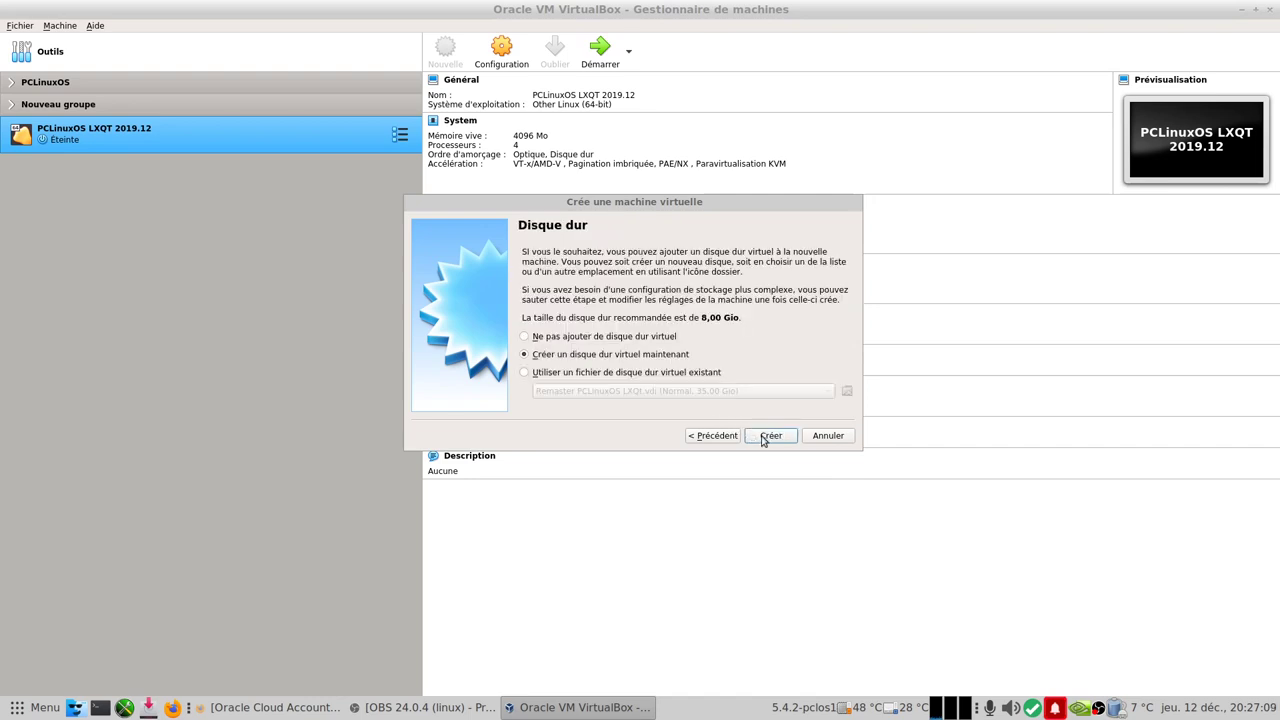
left_click(770, 437)
Create a 30 GB VDI disk with the default storage type
left_click(785, 434)
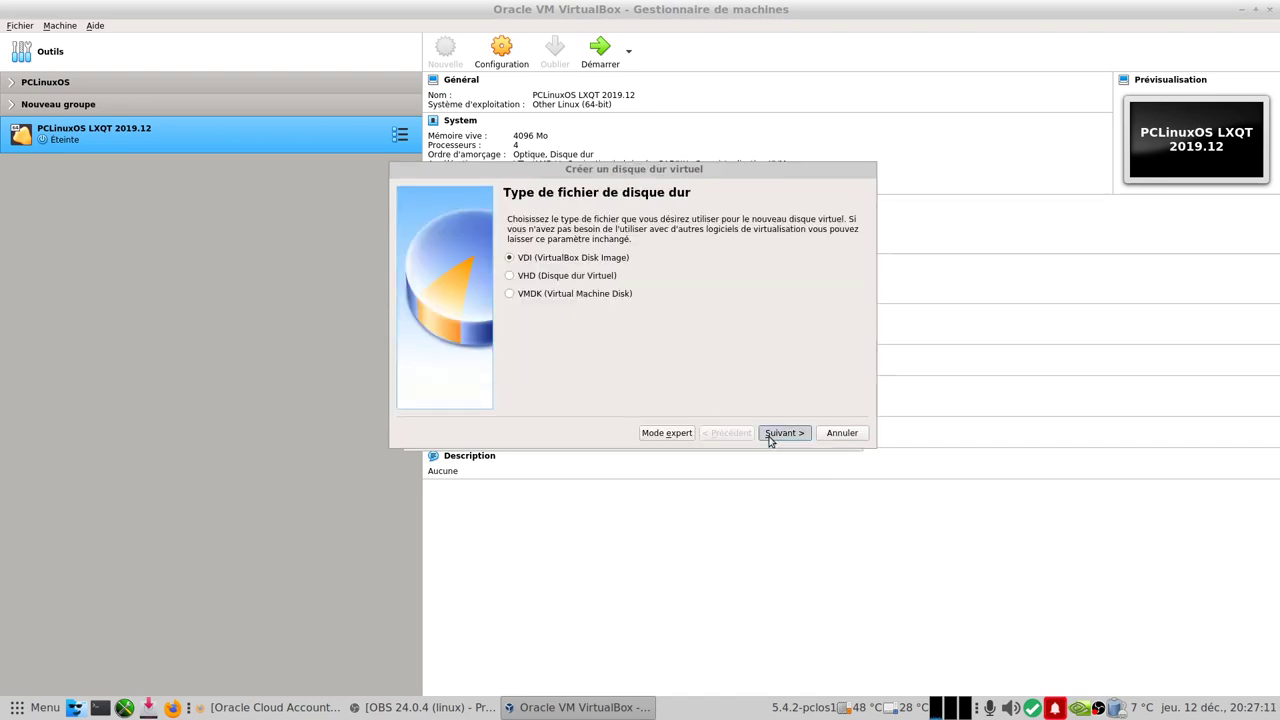
left_click(785, 434)
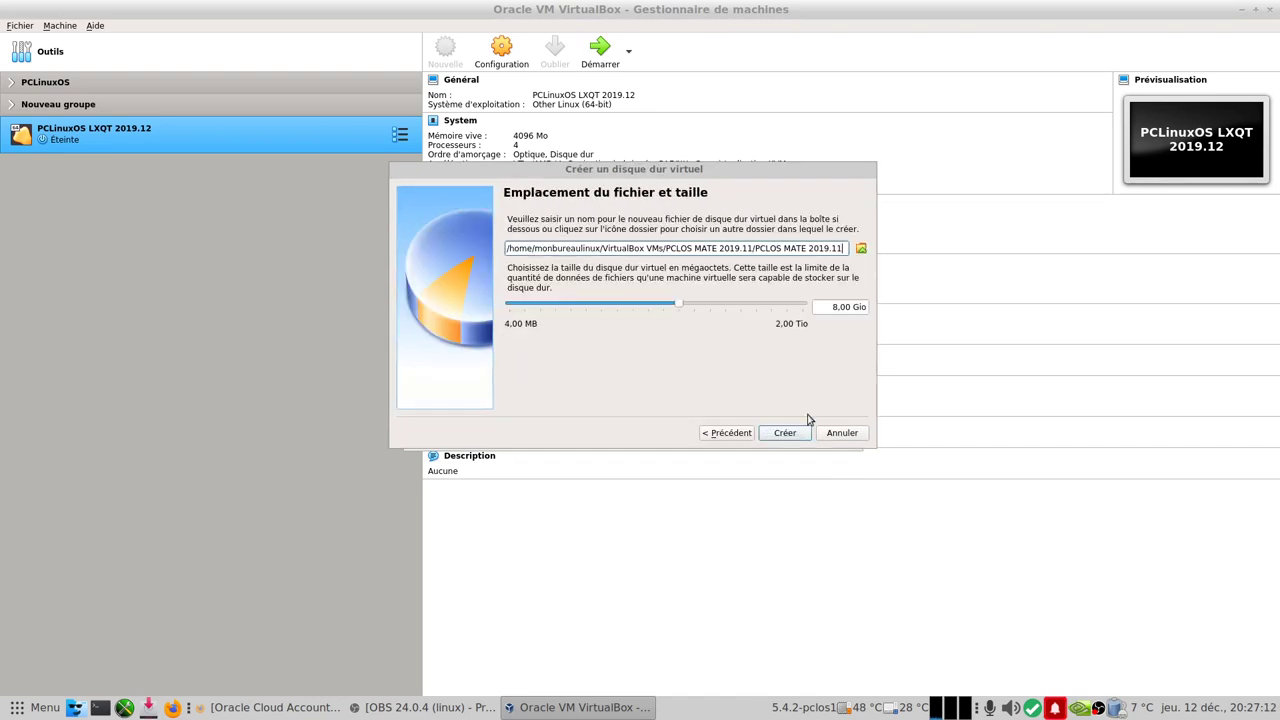
left_click(833, 306)
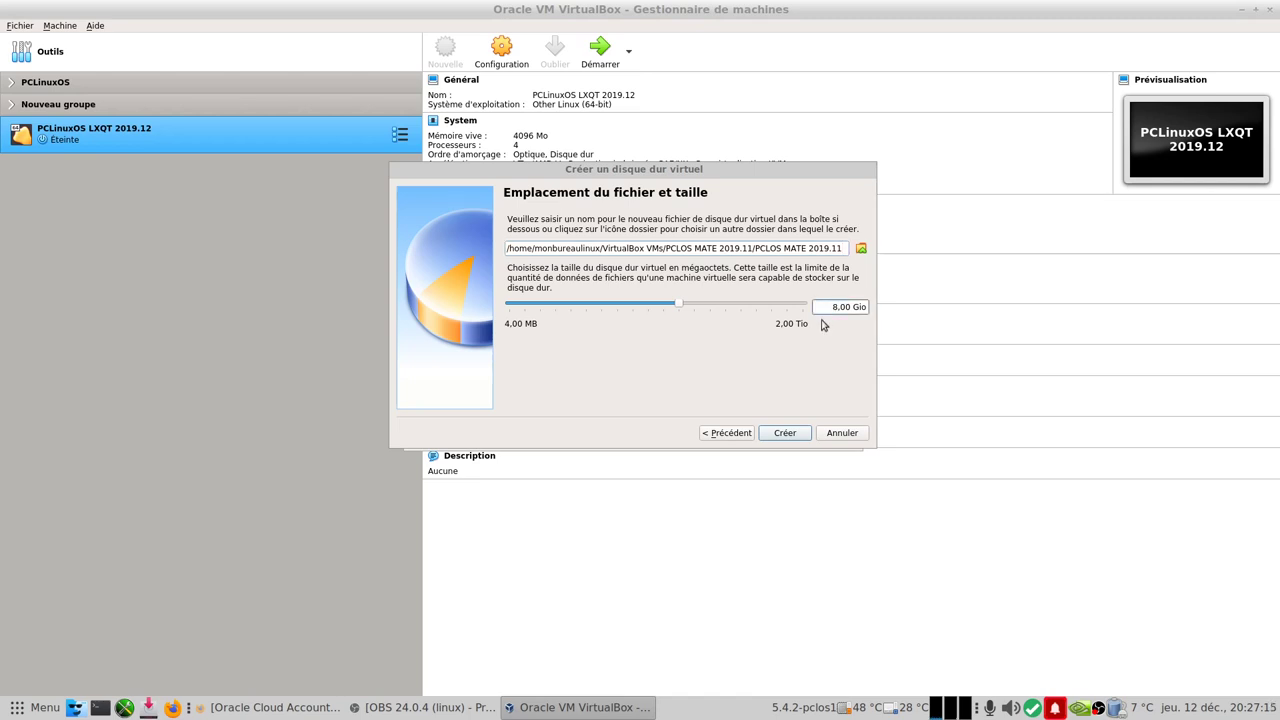
key("BackSpace")
type("30")
left_click(779, 436)
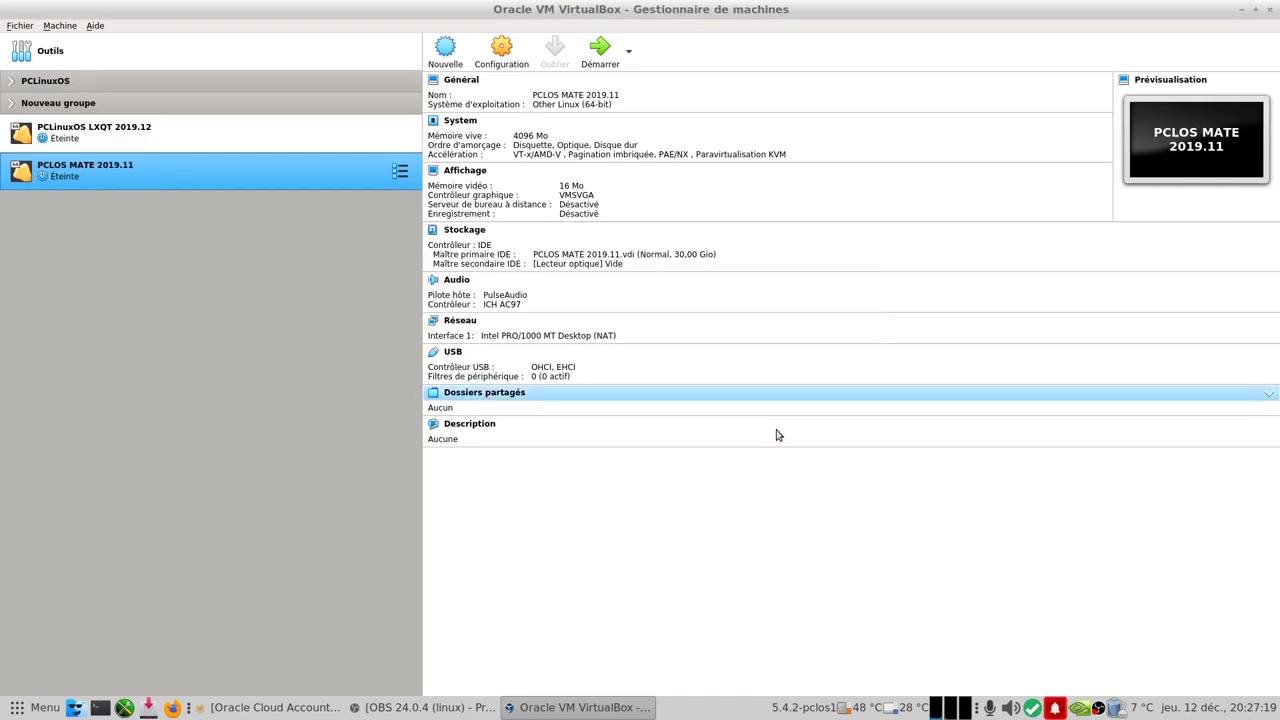
Open the settings of PCLOS MATE 2019.11 and review the General tabs
left_click(505, 55)
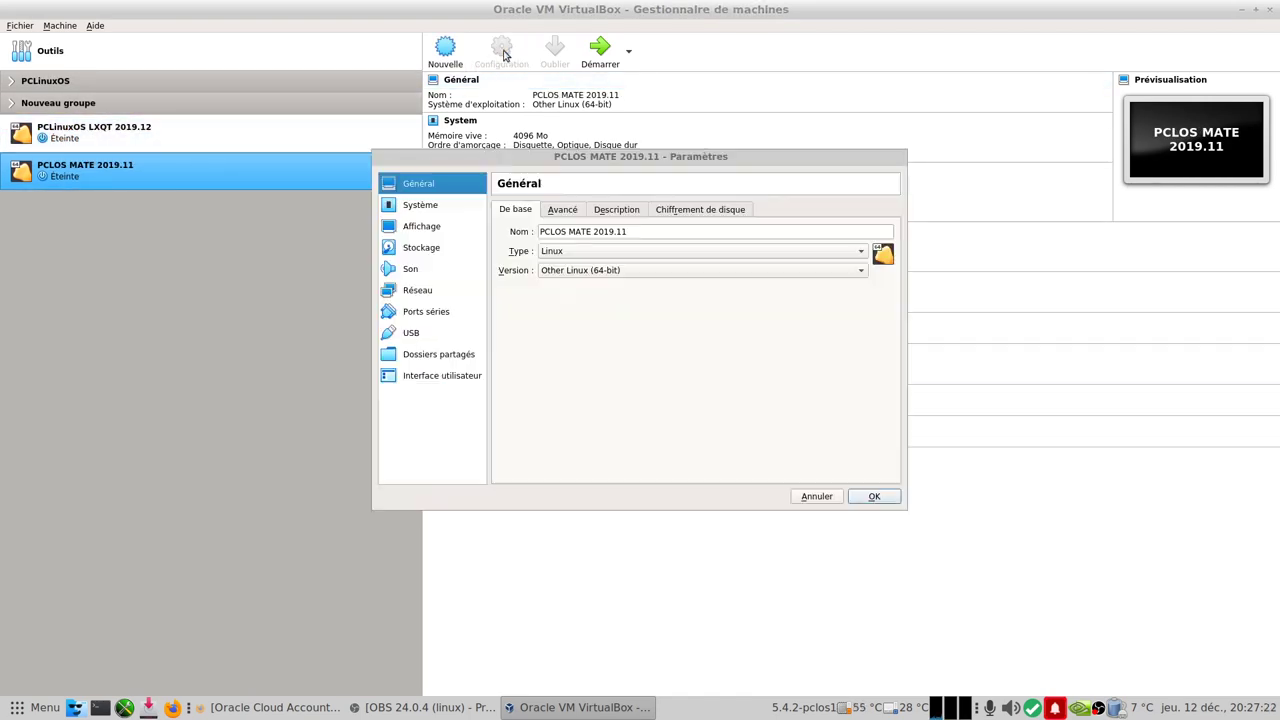
left_click(567, 209)
left_click(613, 212)
left_click(708, 211)
Set the paravirtualisation interface to KVM under System > Acceleration
left_click(420, 208)
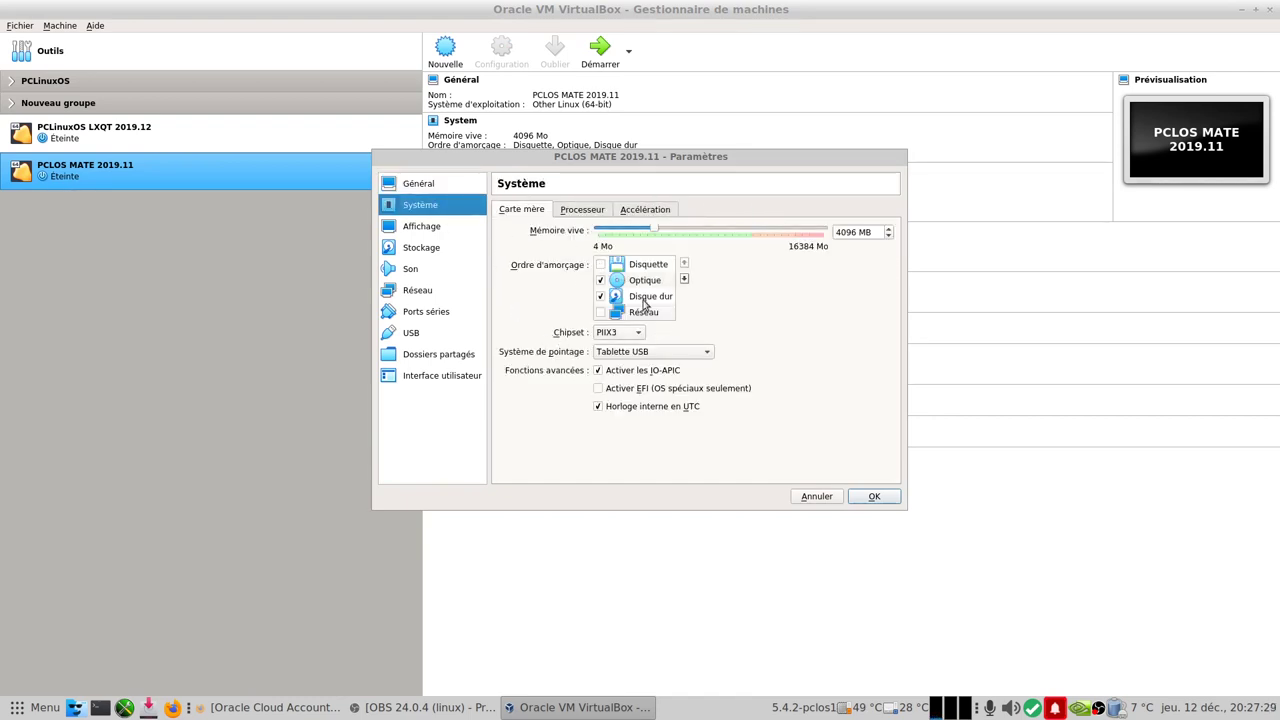
left_click(576, 213)
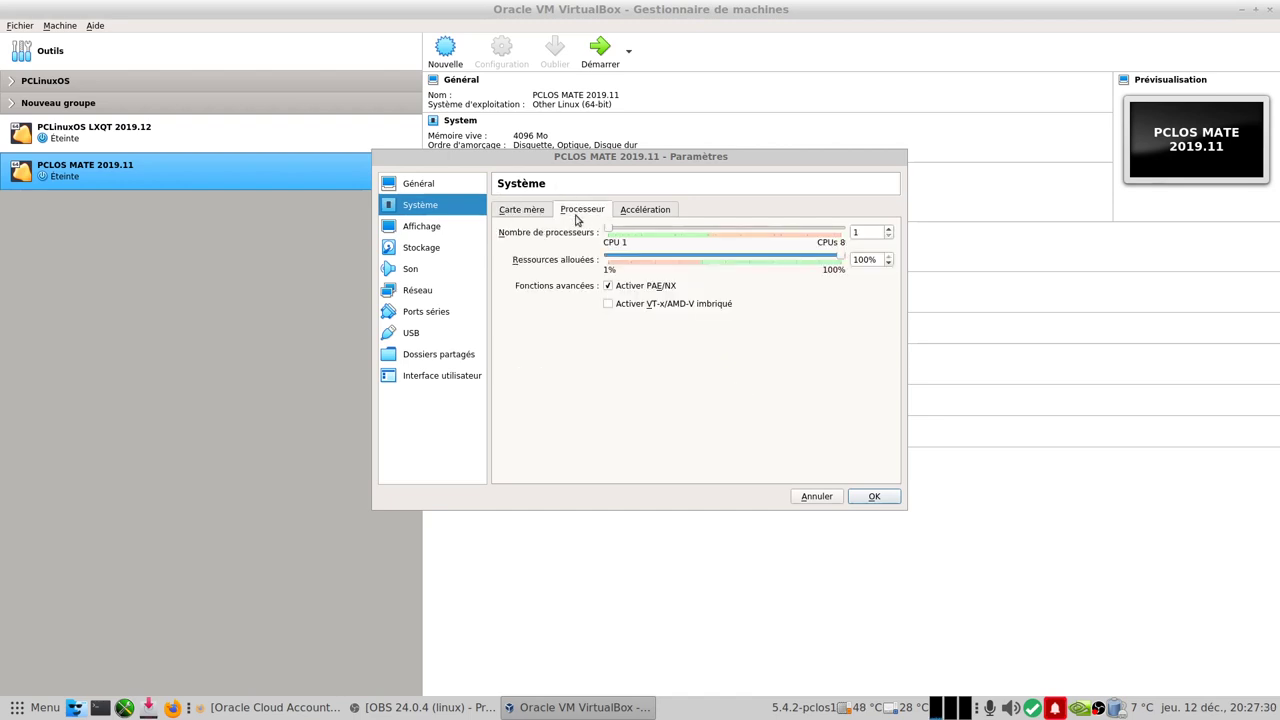
left_click(641, 210)
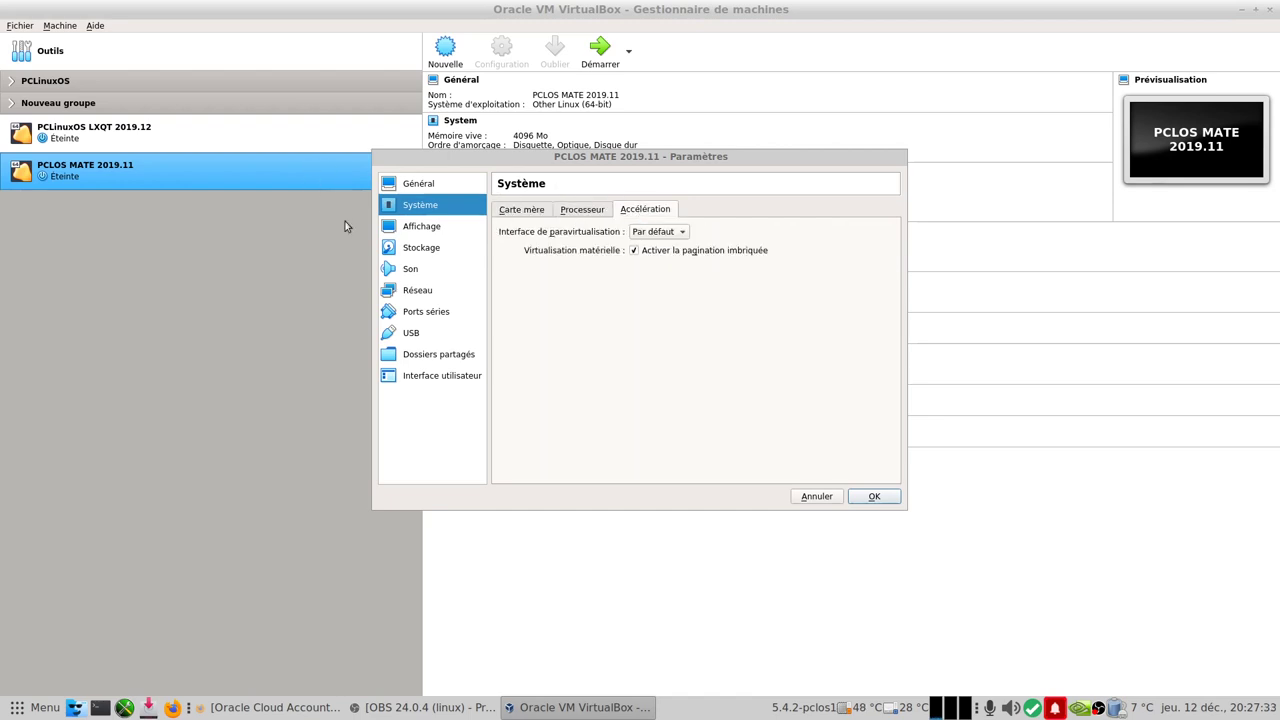
left_click(664, 232)
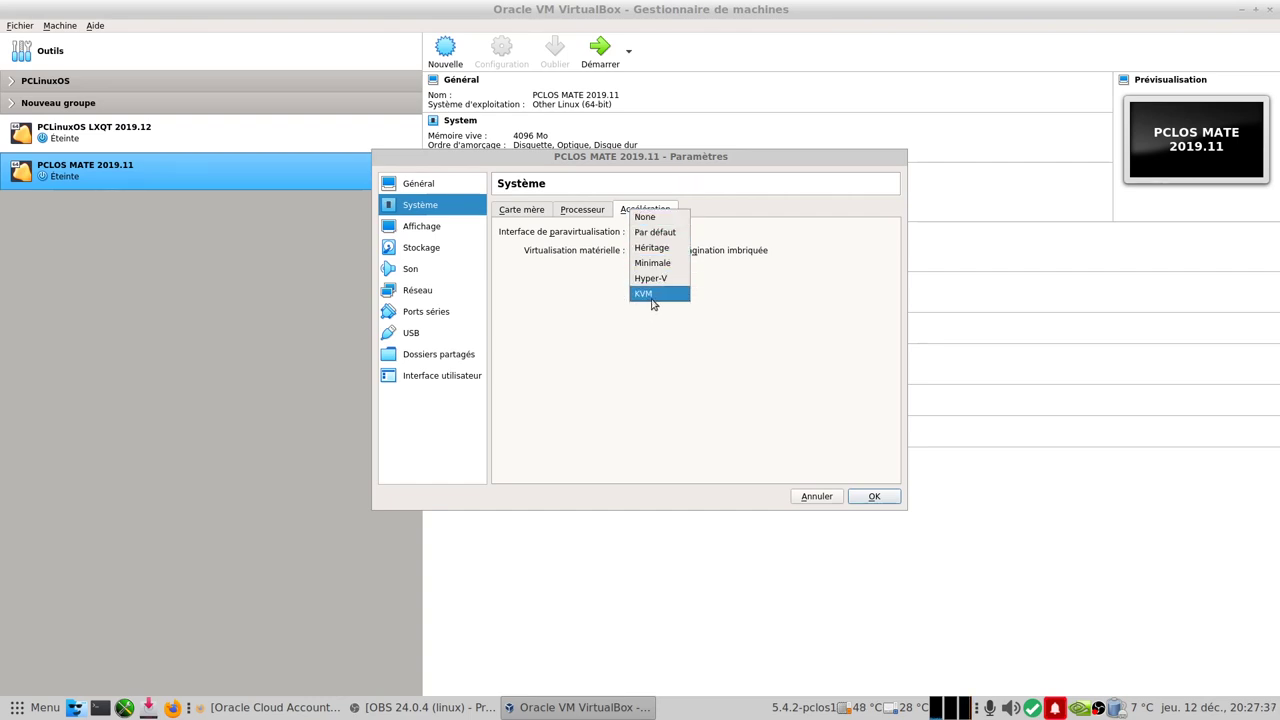
left_click(654, 295)
Raise video memory to the 128 MB maximum and keep VMSVGA as the graphics controller
left_click(431, 244)
left_click(429, 229)
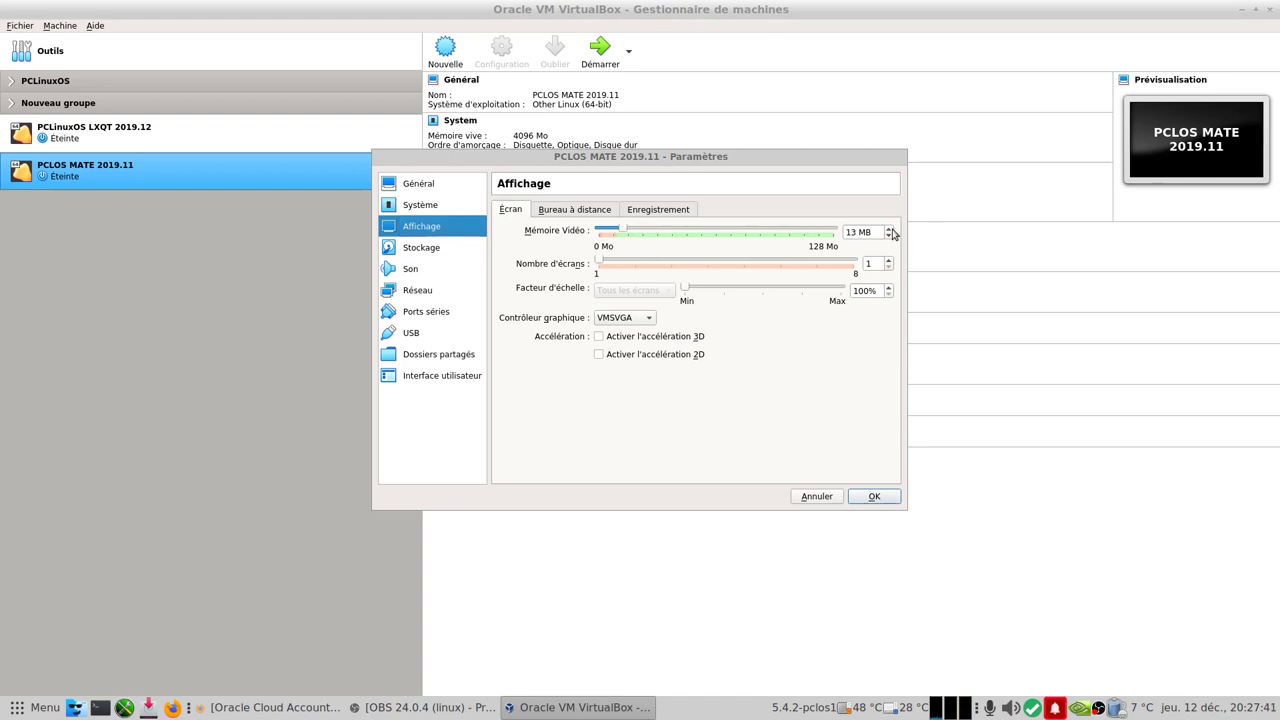
left_click_drag(622, 230, 889, 235)
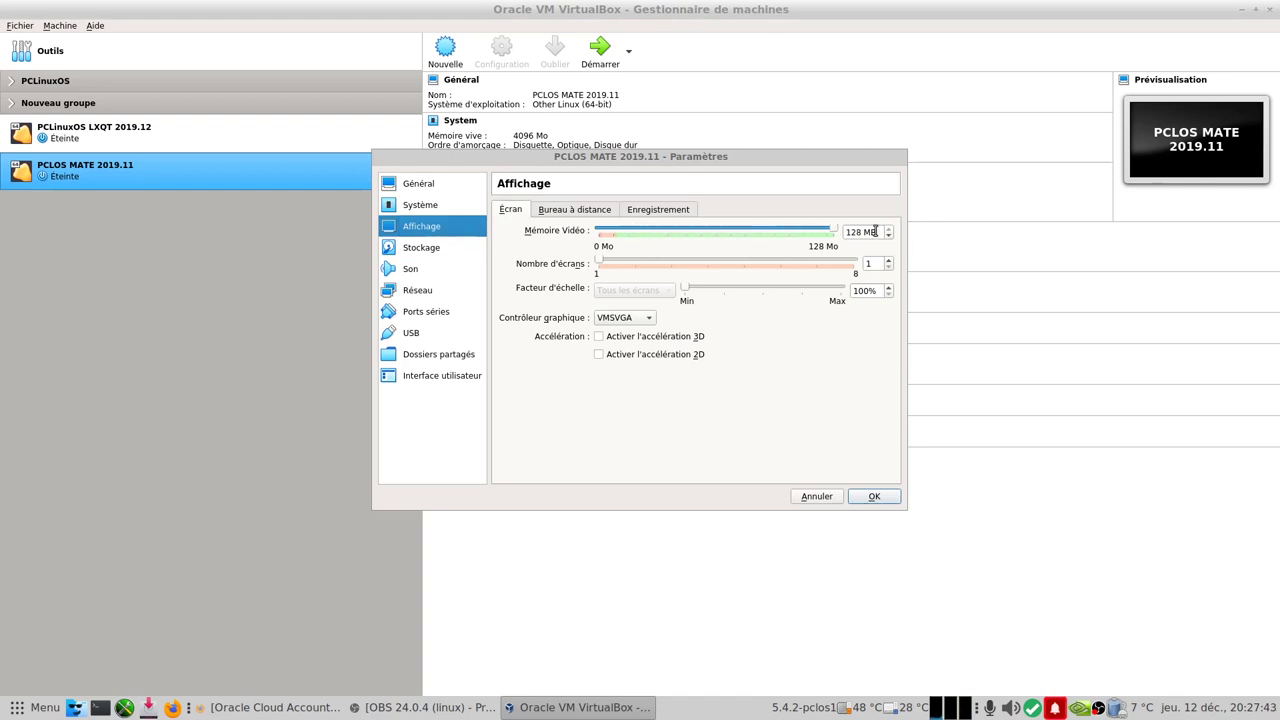
left_click(578, 212)
left_click(661, 211)
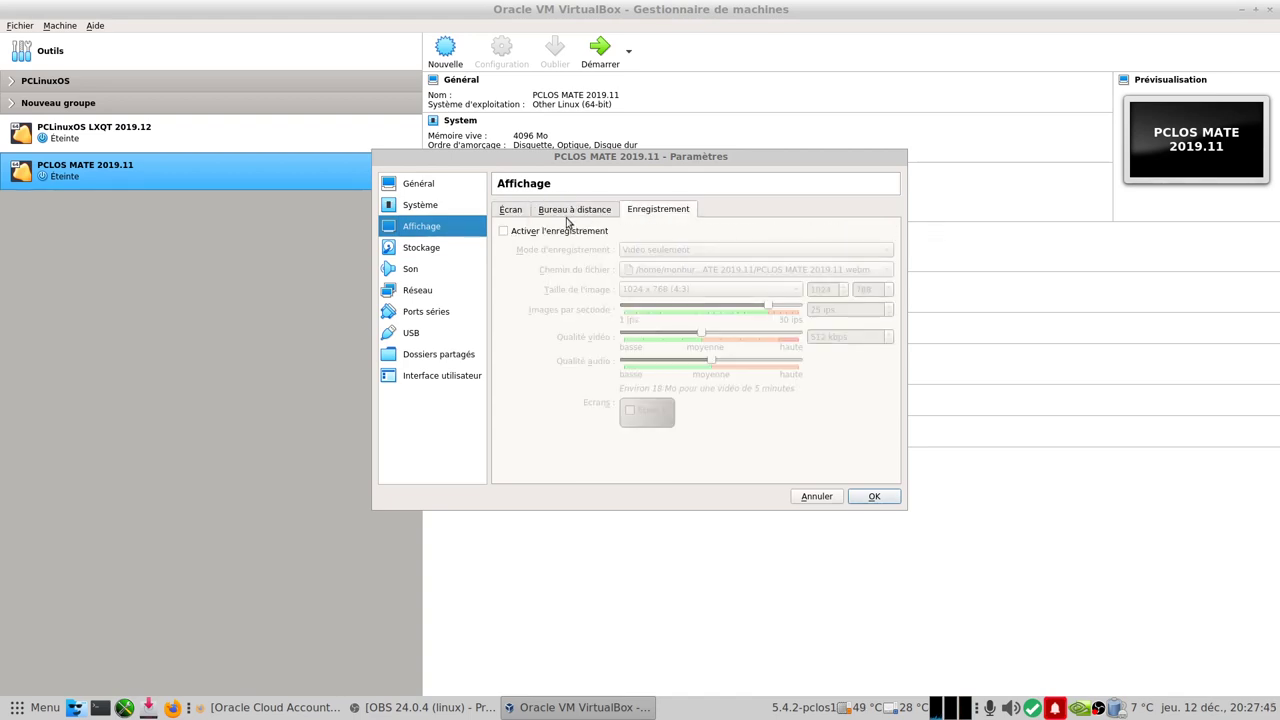
left_click(514, 211)
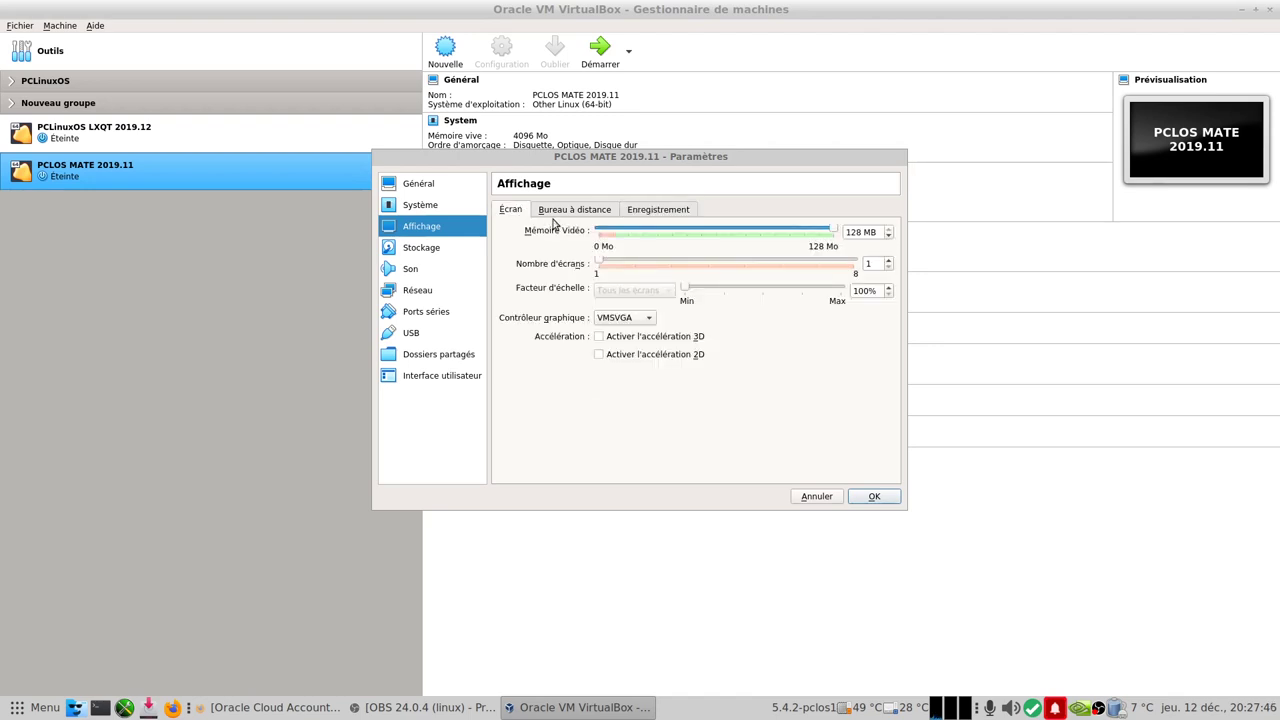
left_click(622, 318)
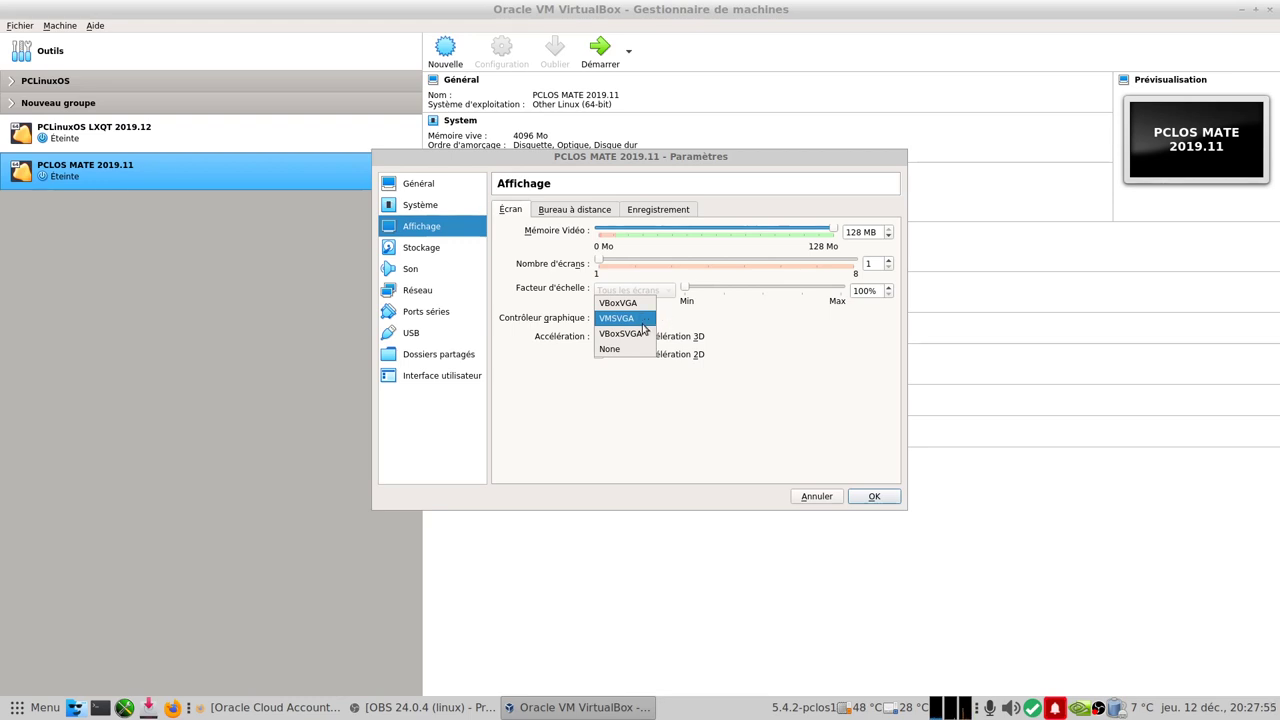
left_click(628, 320)
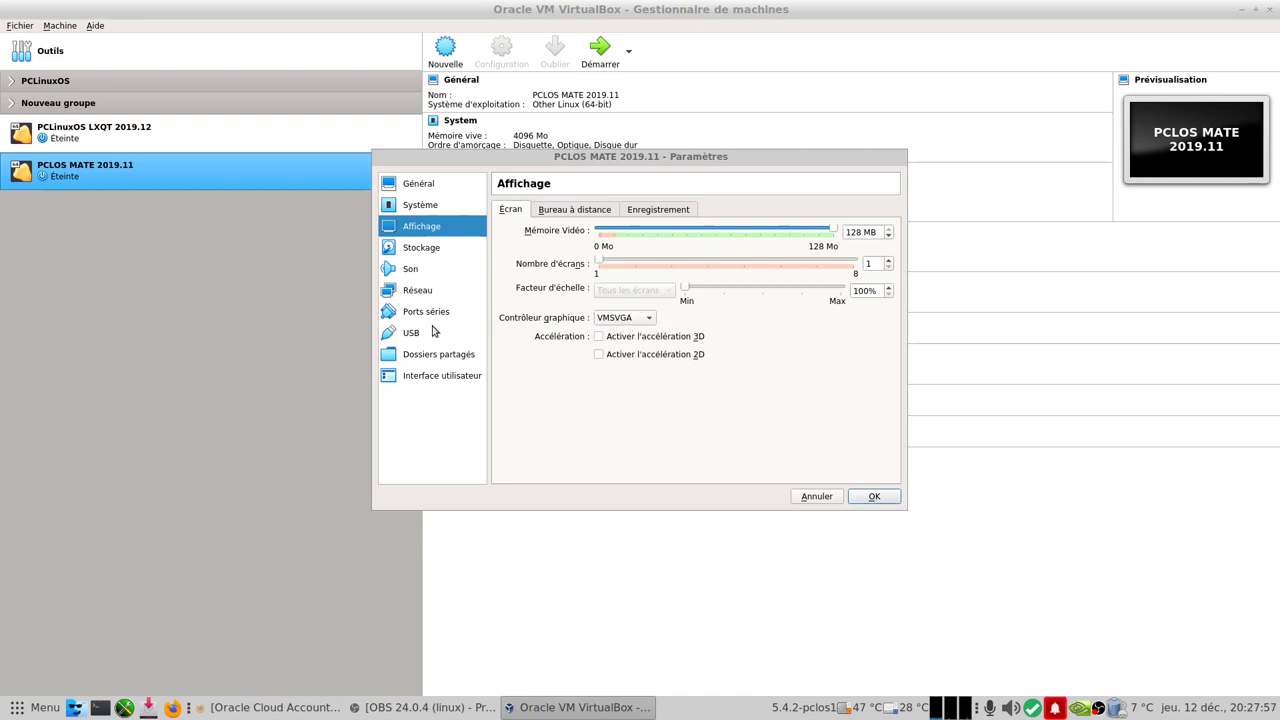
left_click(428, 252)
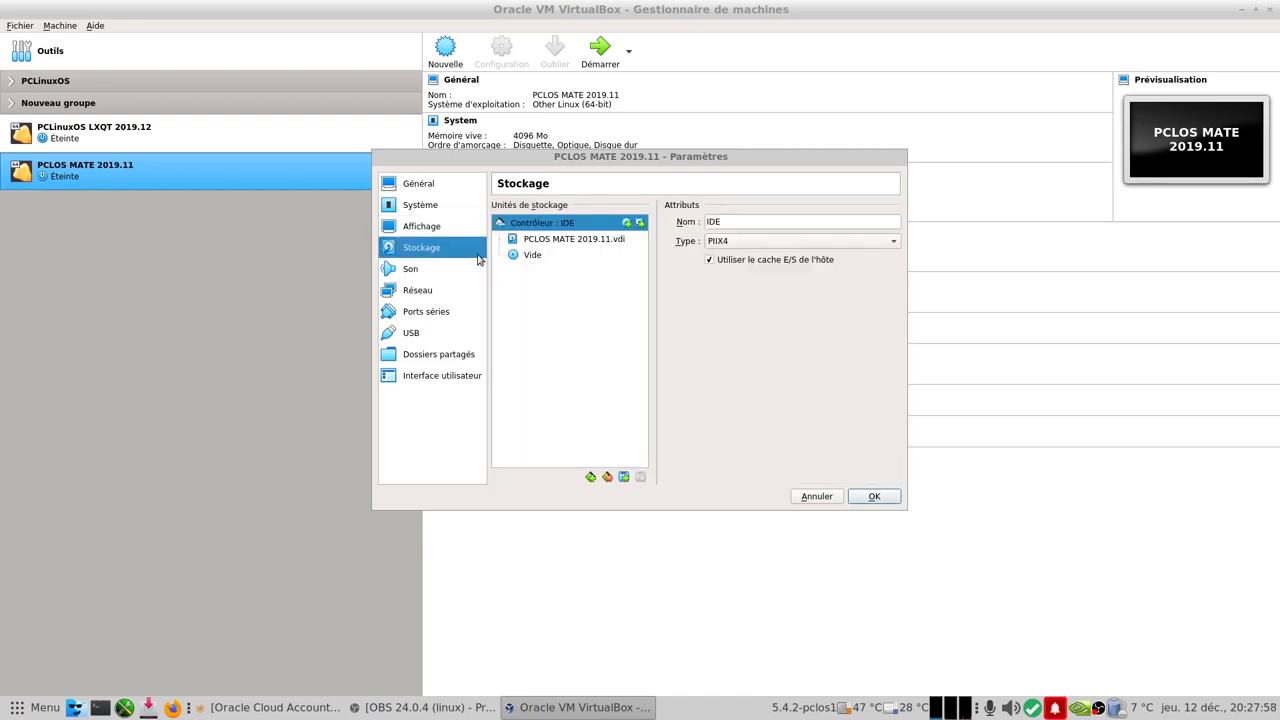
Mount pclinuxos64-MATE-2019.11.iso in the empty (Vide) optical drive from the disk image list
left_click(528, 258)
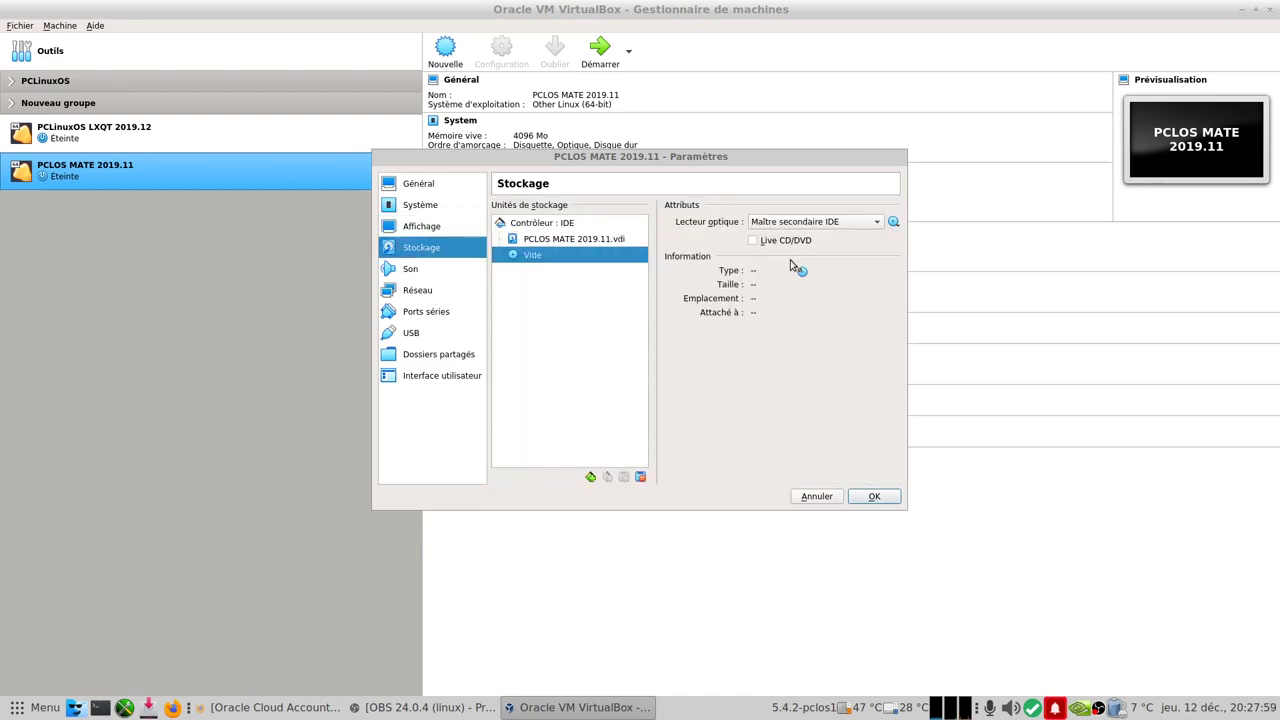
left_click(894, 222)
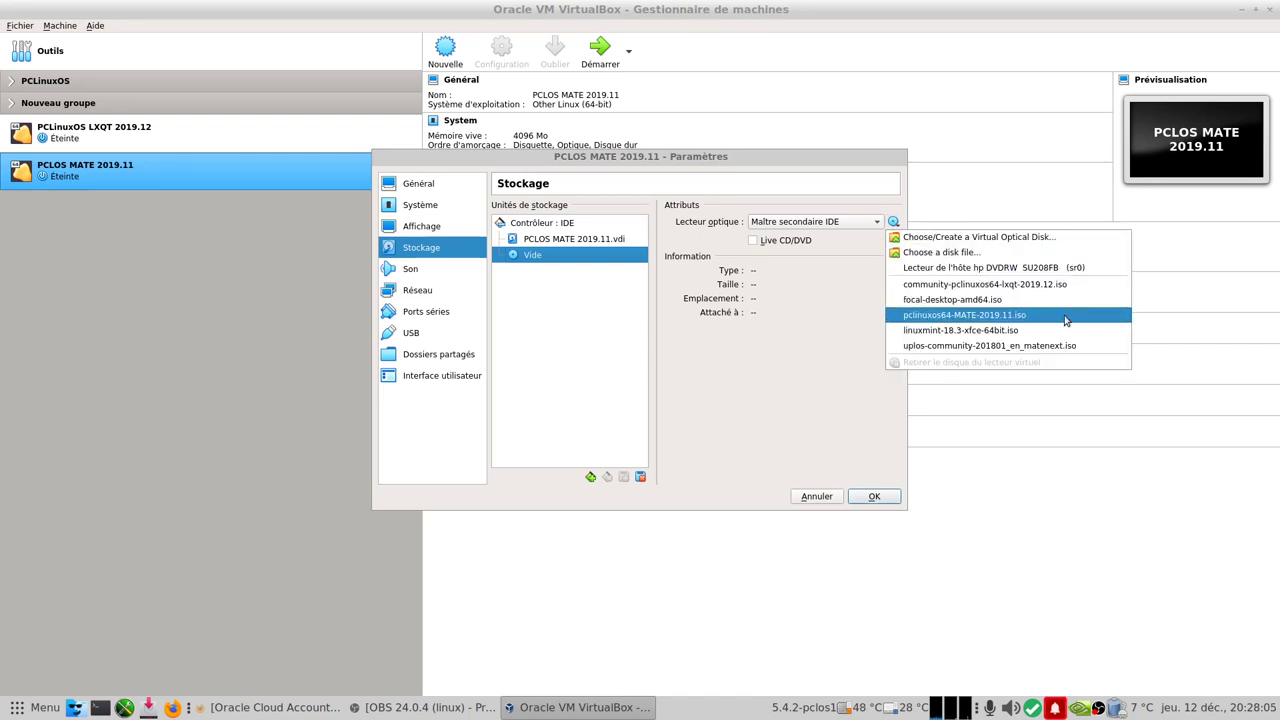
left_click(1065, 318)
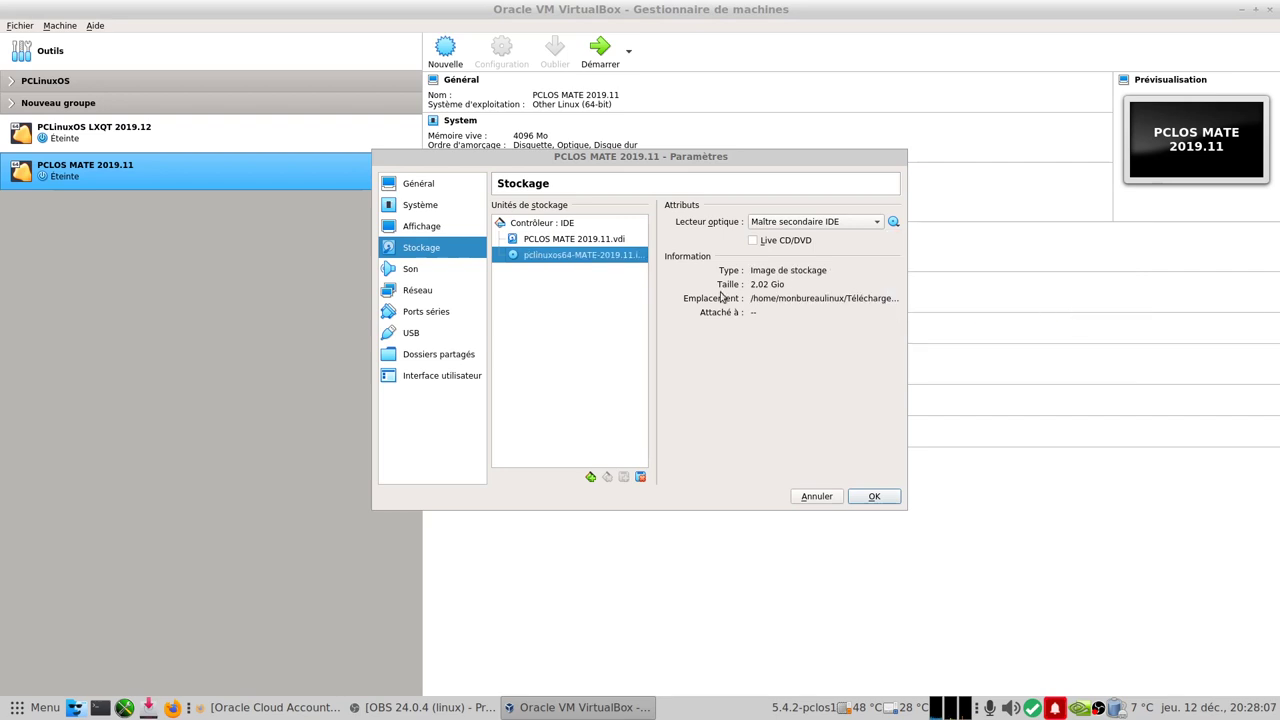
left_click(420, 277)
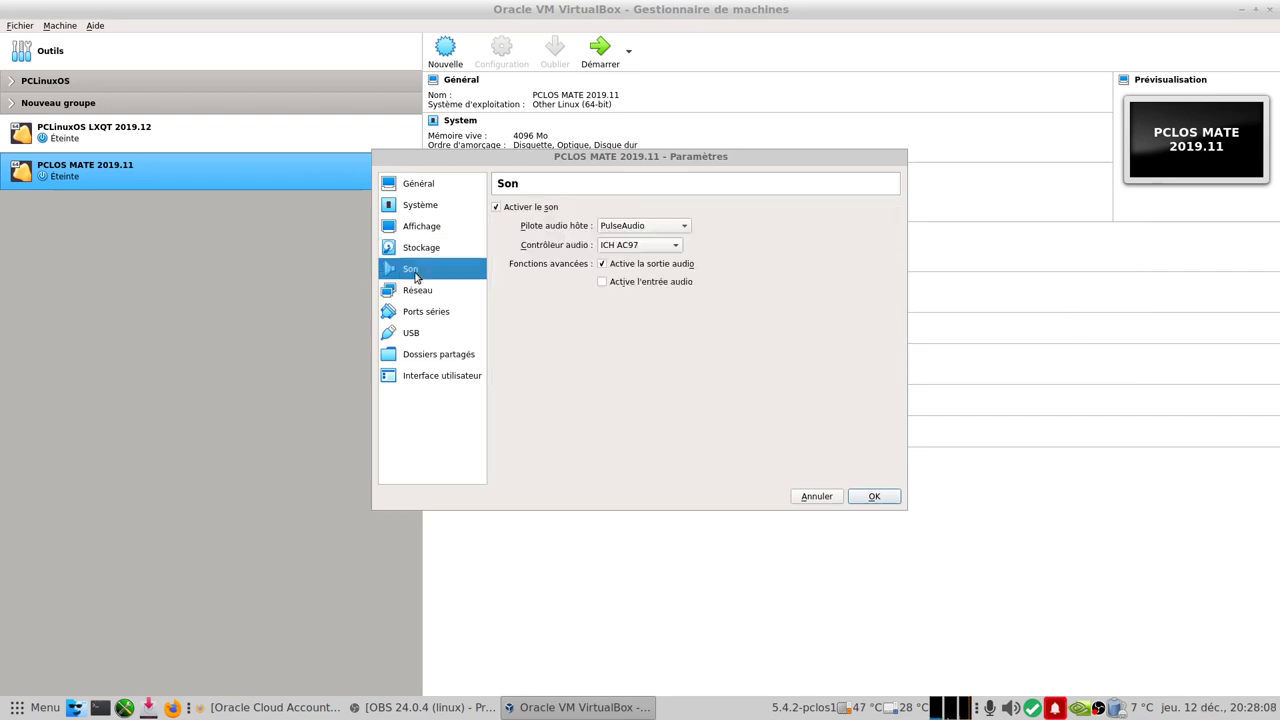
Set the host audio driver to PulseAudio and the audio controller to ICH AC97
left_click(657, 227)
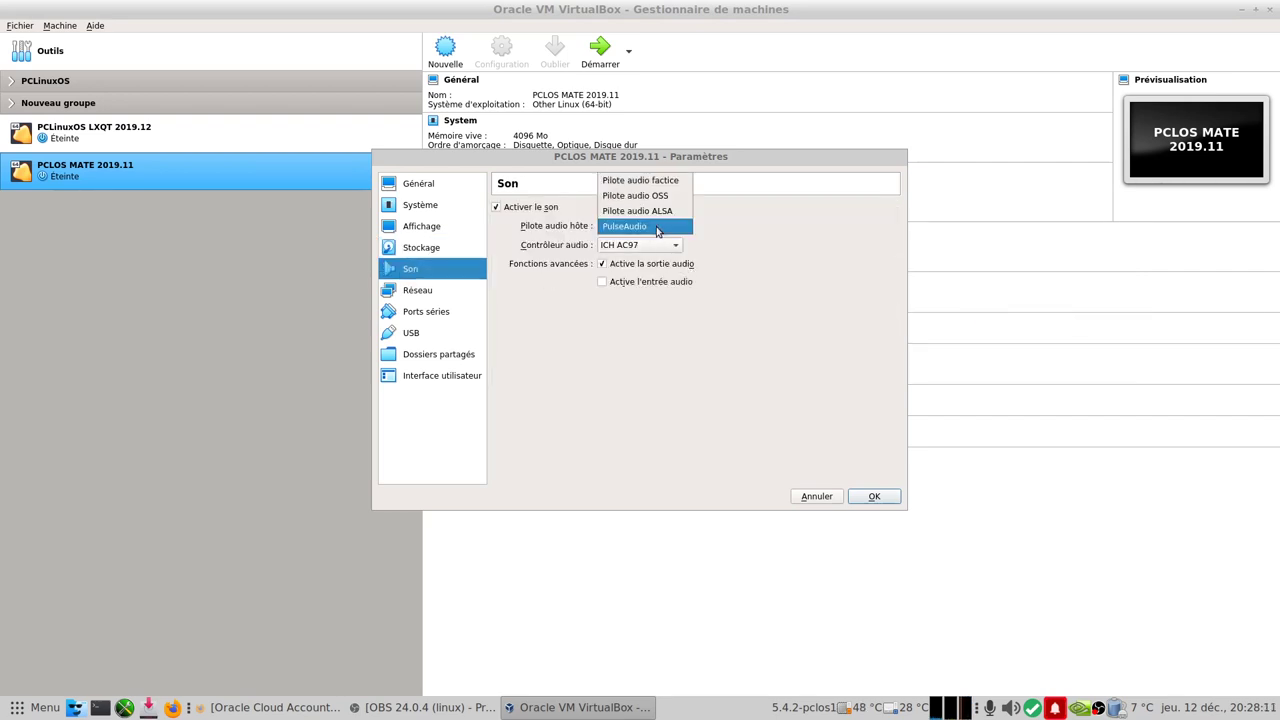
left_click(657, 228)
left_click(658, 246)
left_click(657, 247)
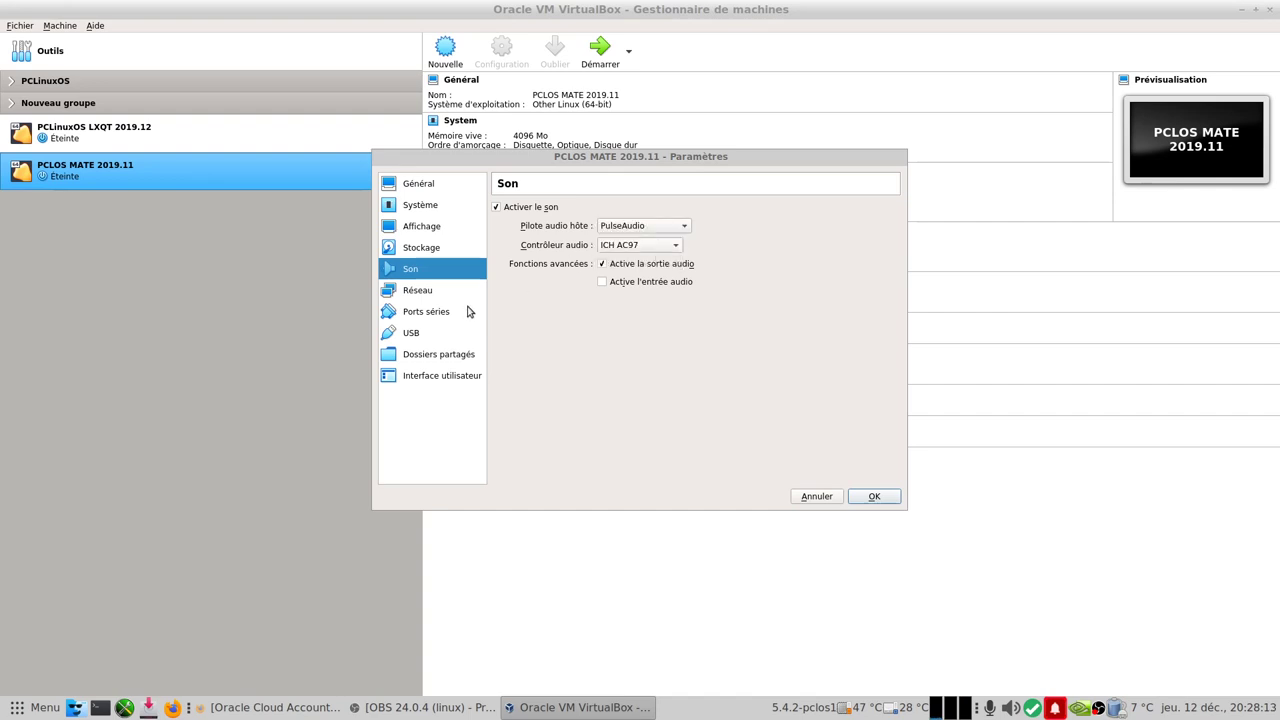
Switch the VM's network adapter to Accès par pont (bridged)
left_click(418, 292)
left_click(657, 250)
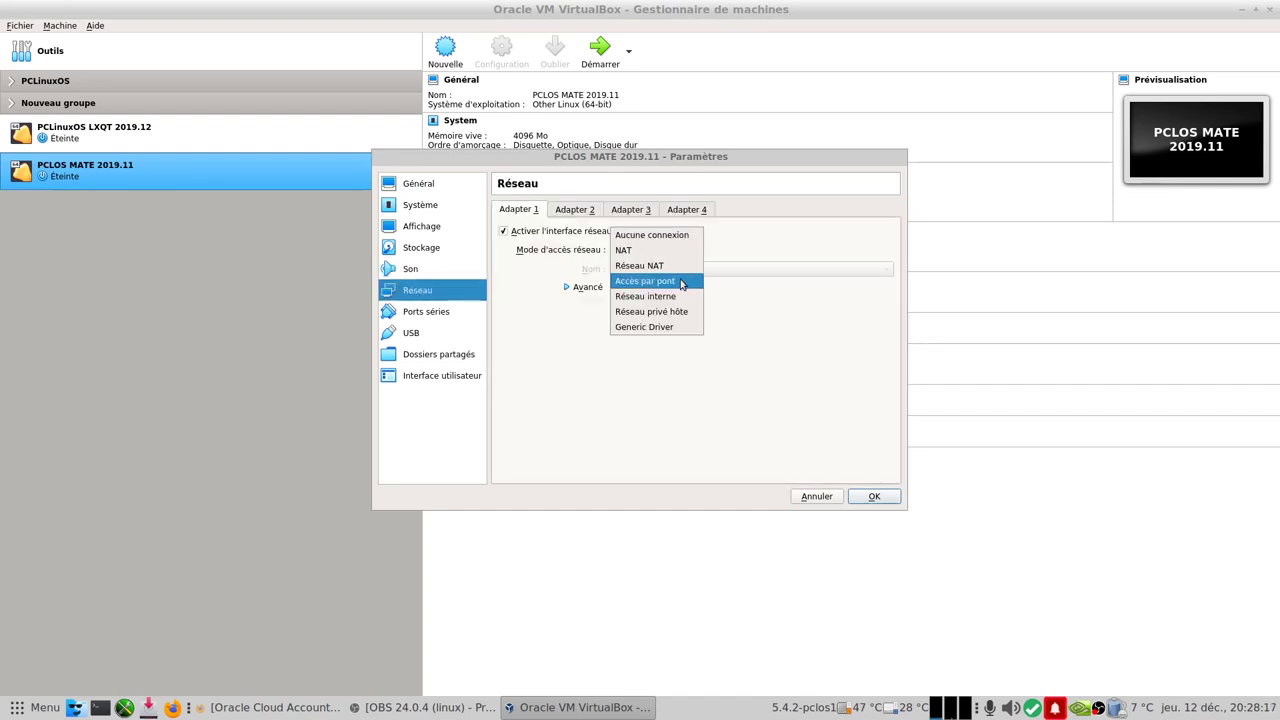
left_click(684, 284)
Review the serial port, USB, shared folders and user interface pages, then save the settings
left_click(470, 314)
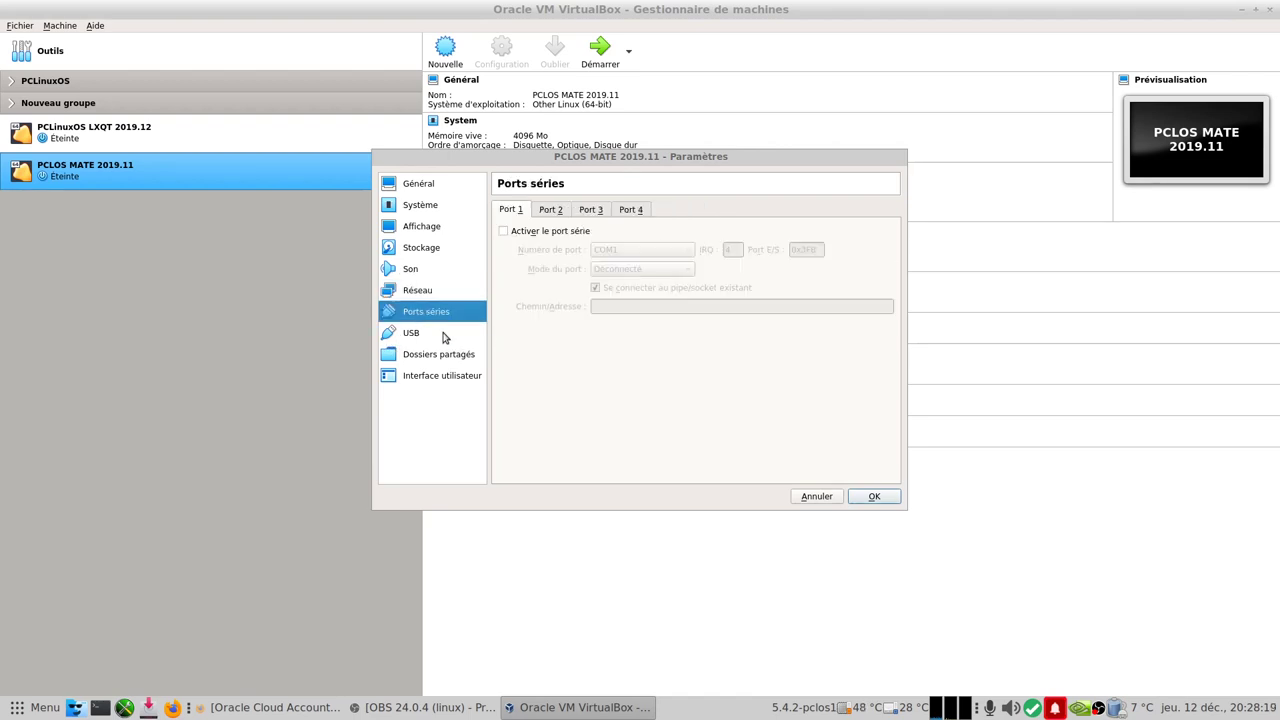
left_click(428, 334)
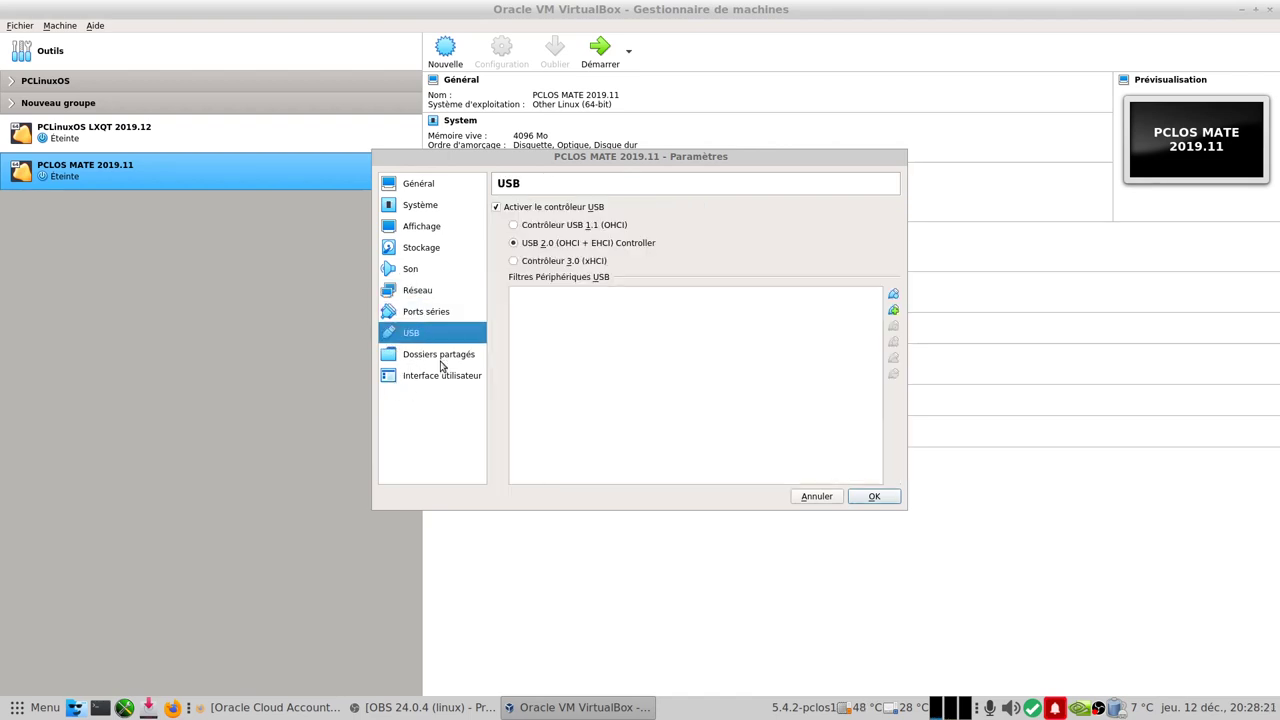
left_click(418, 357)
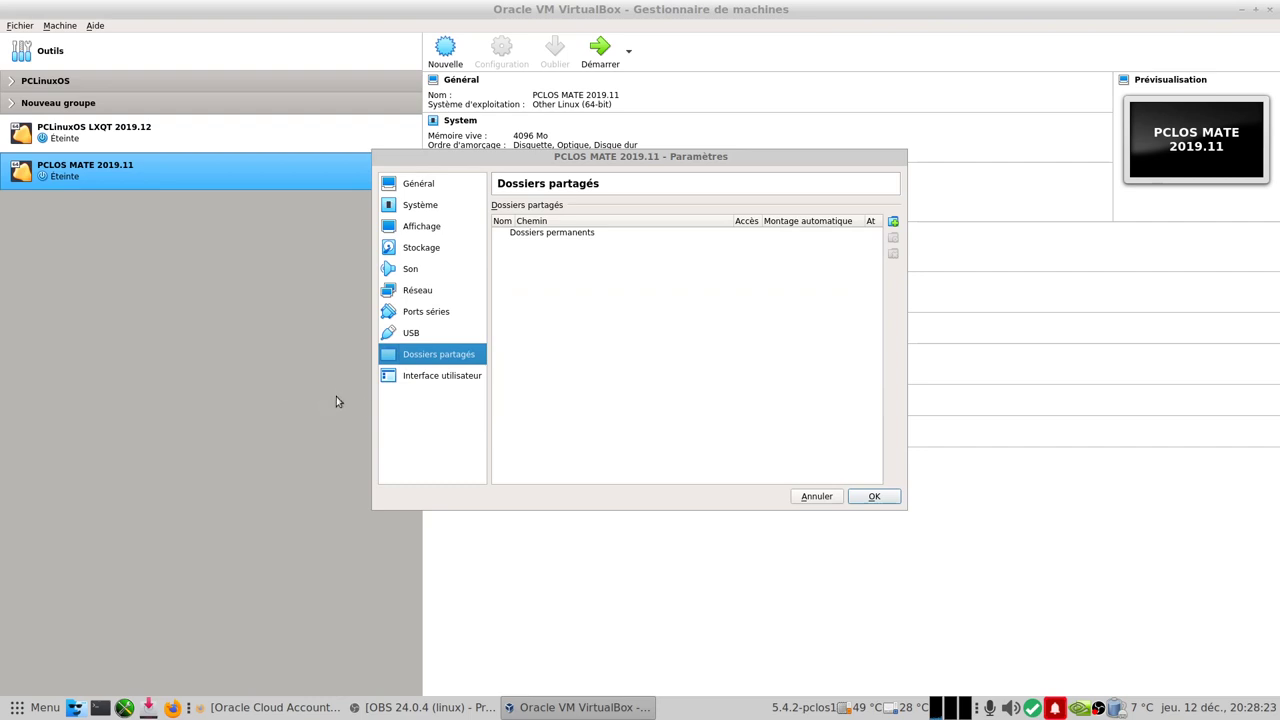
left_click(405, 379)
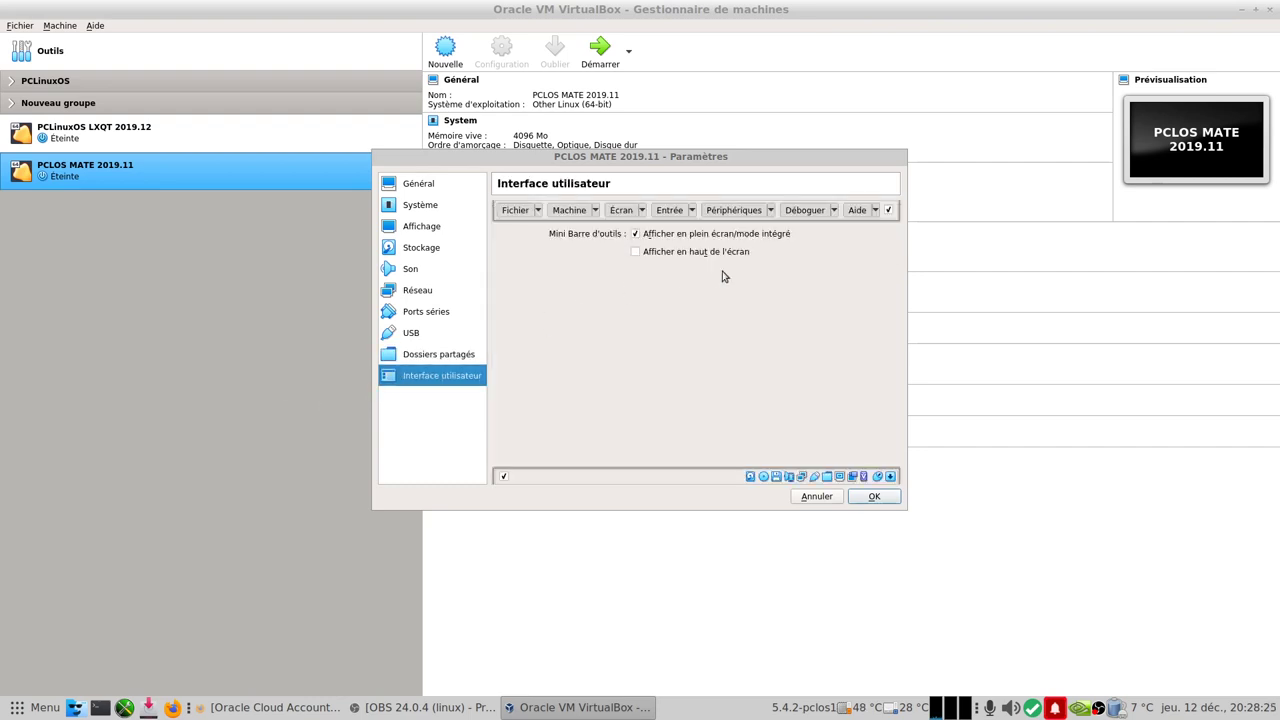
left_click(875, 496)
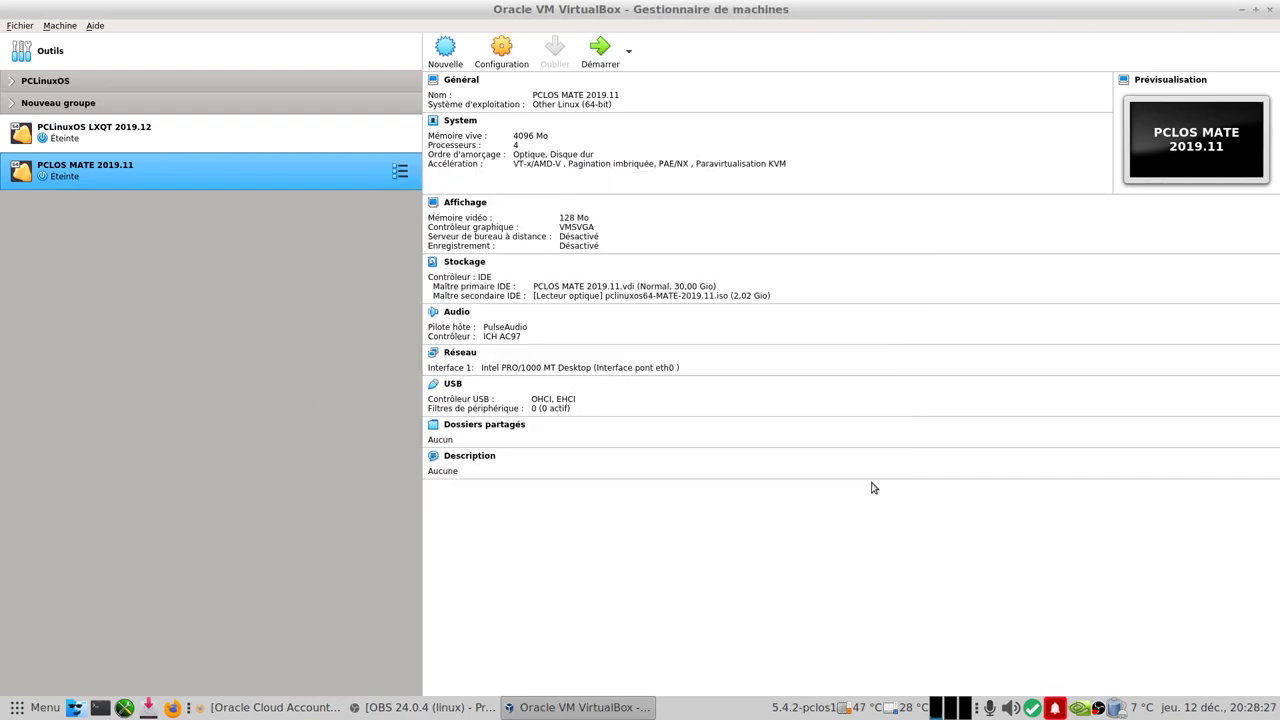
Start the PCLOS MATE 2019.11 VM from pclinuxos64-MATE-2019.11.iso
left_click(600, 55)
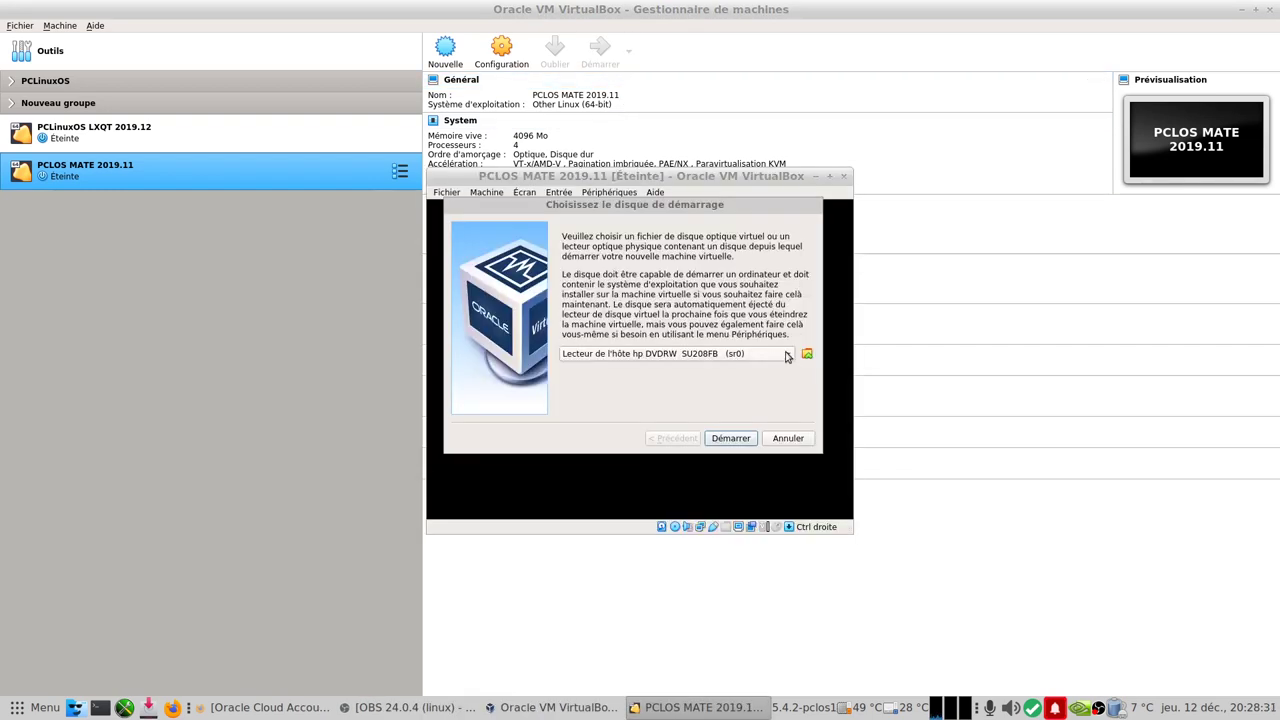
left_click(785, 356)
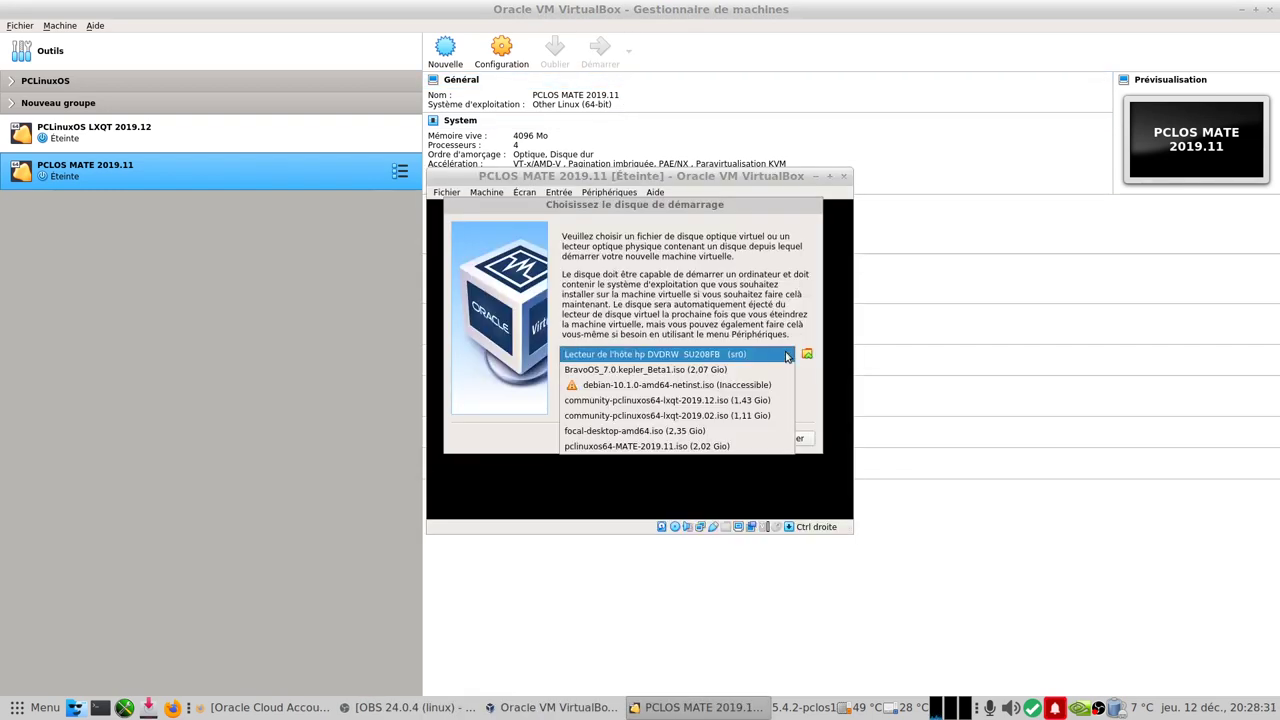
left_click(748, 446)
left_click(728, 443)
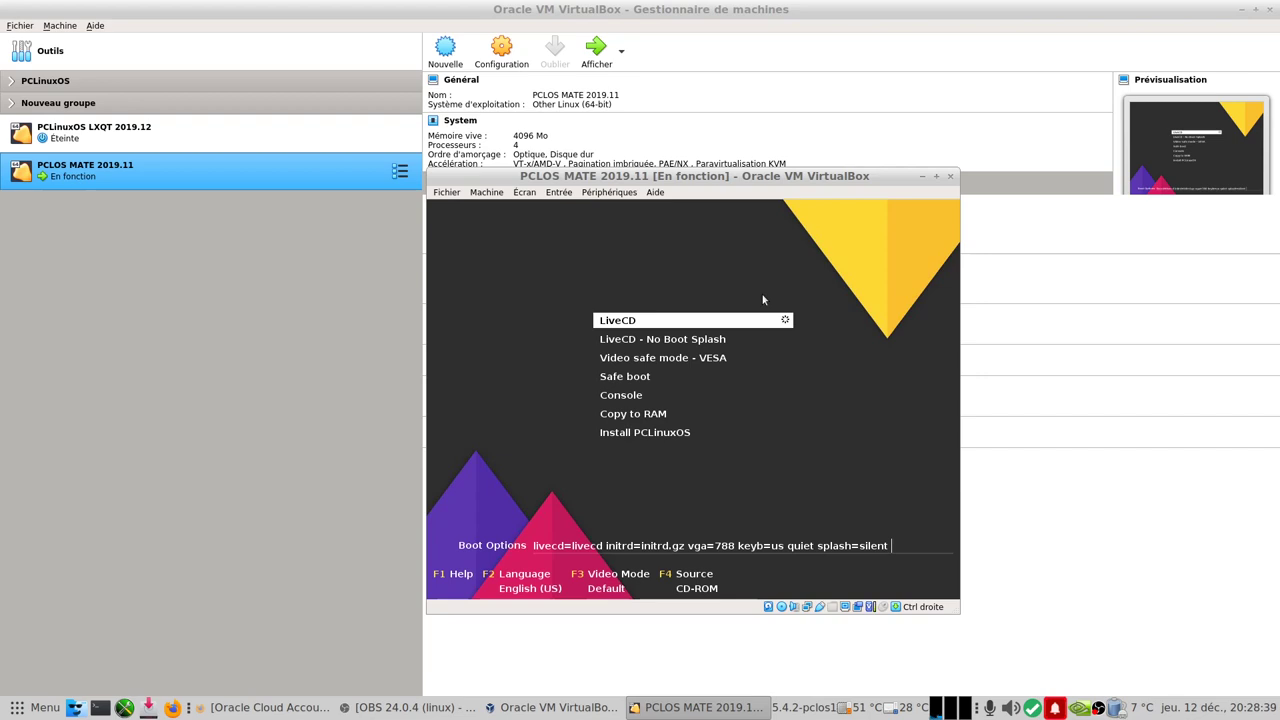
Boot the LiveCD - No Boot Splash entry and bring Firefox to the front
key("Down")
key("Return")
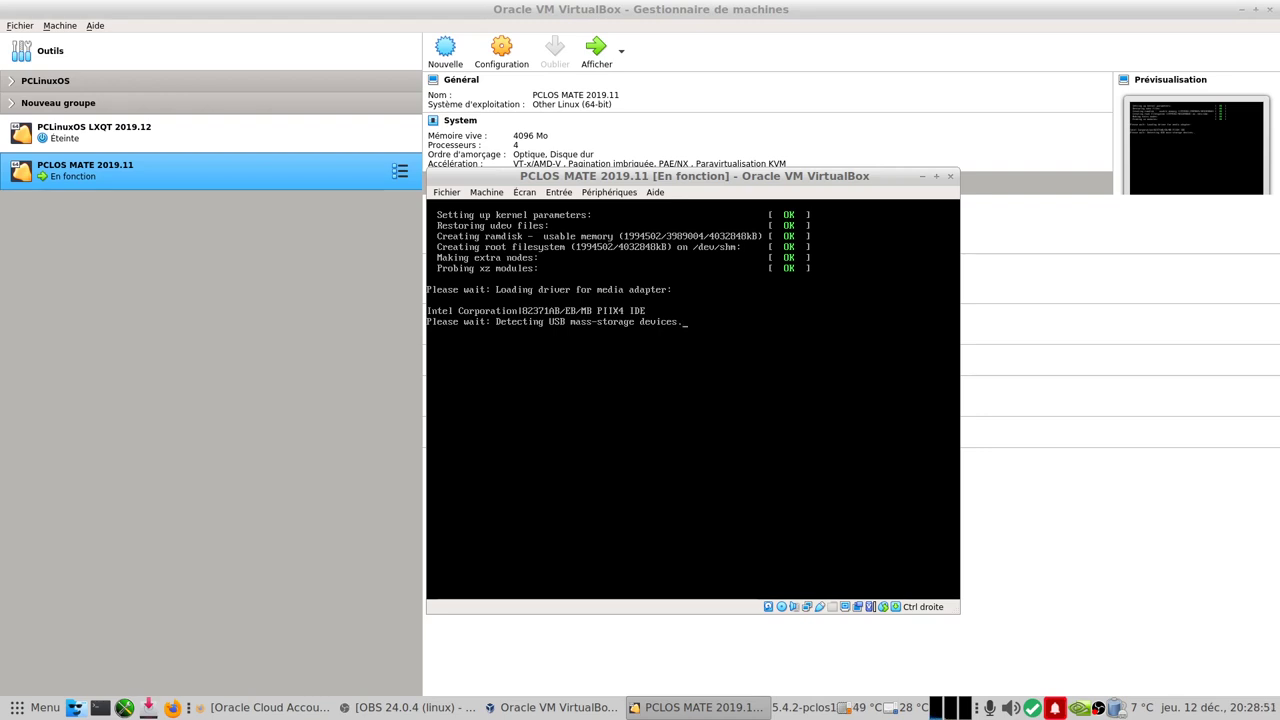
left_click(210, 707)
Scroll through the Changelog-6.1 tab and back to the top, then minimise Firefox
left_click(225, 49)
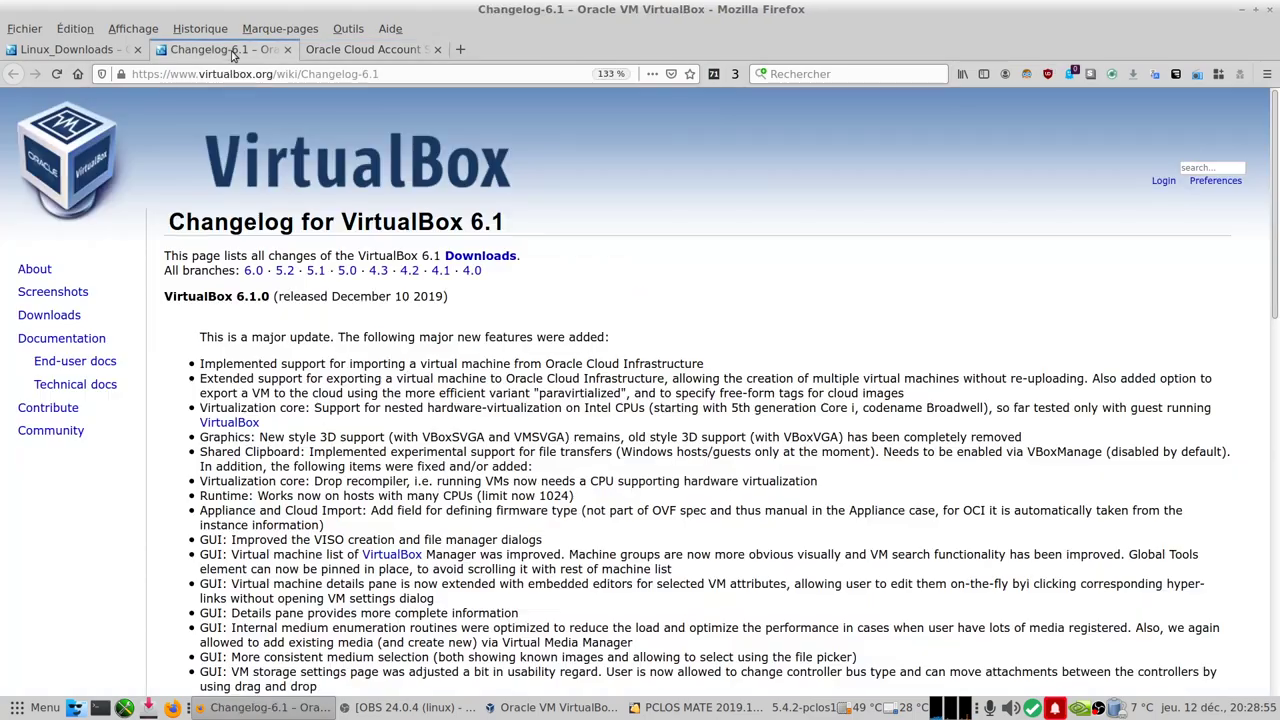
scroll(492, 344, "down", 15)
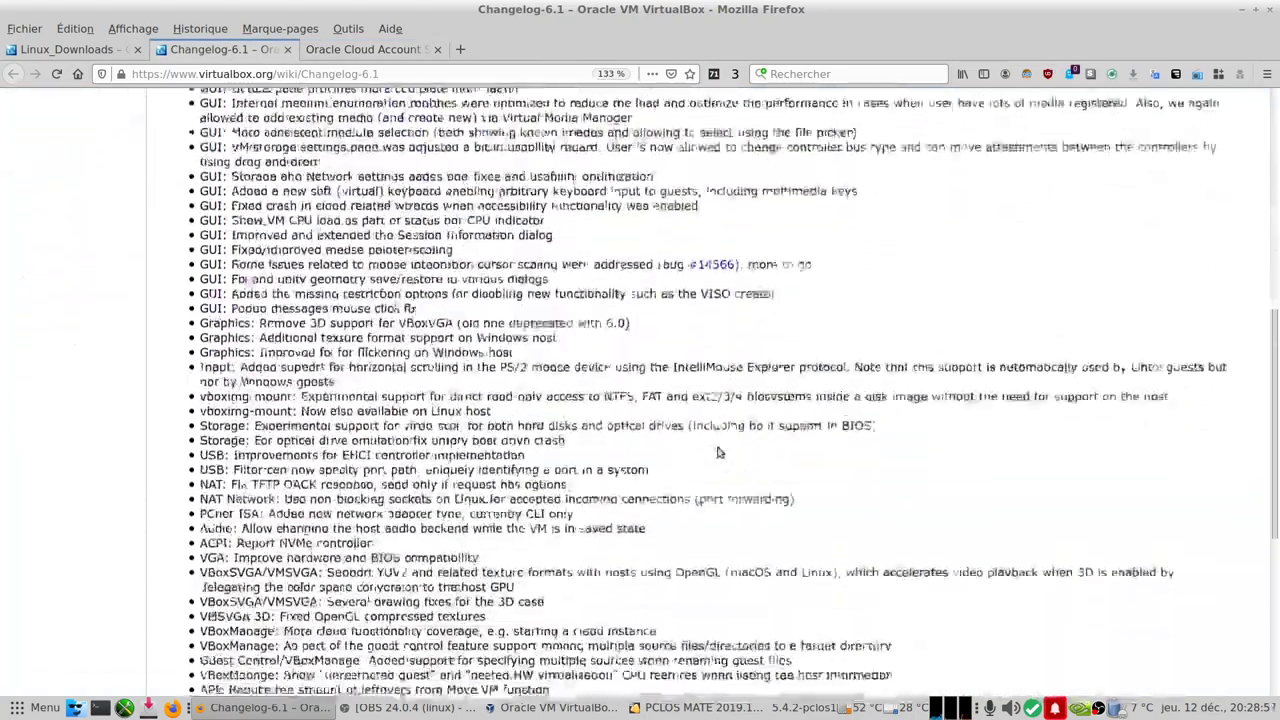
scroll(718, 450, "down", 2)
scroll(720, 445, "up", 1)
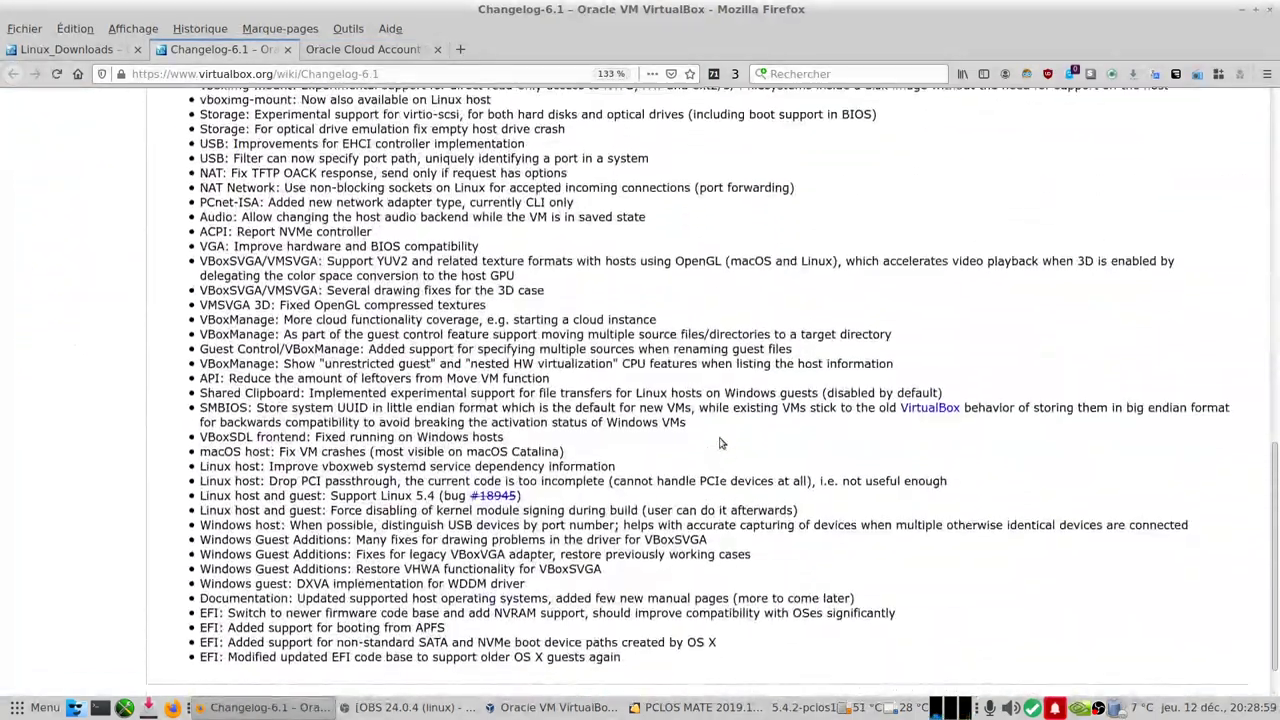
scroll(720, 443, "up", 15)
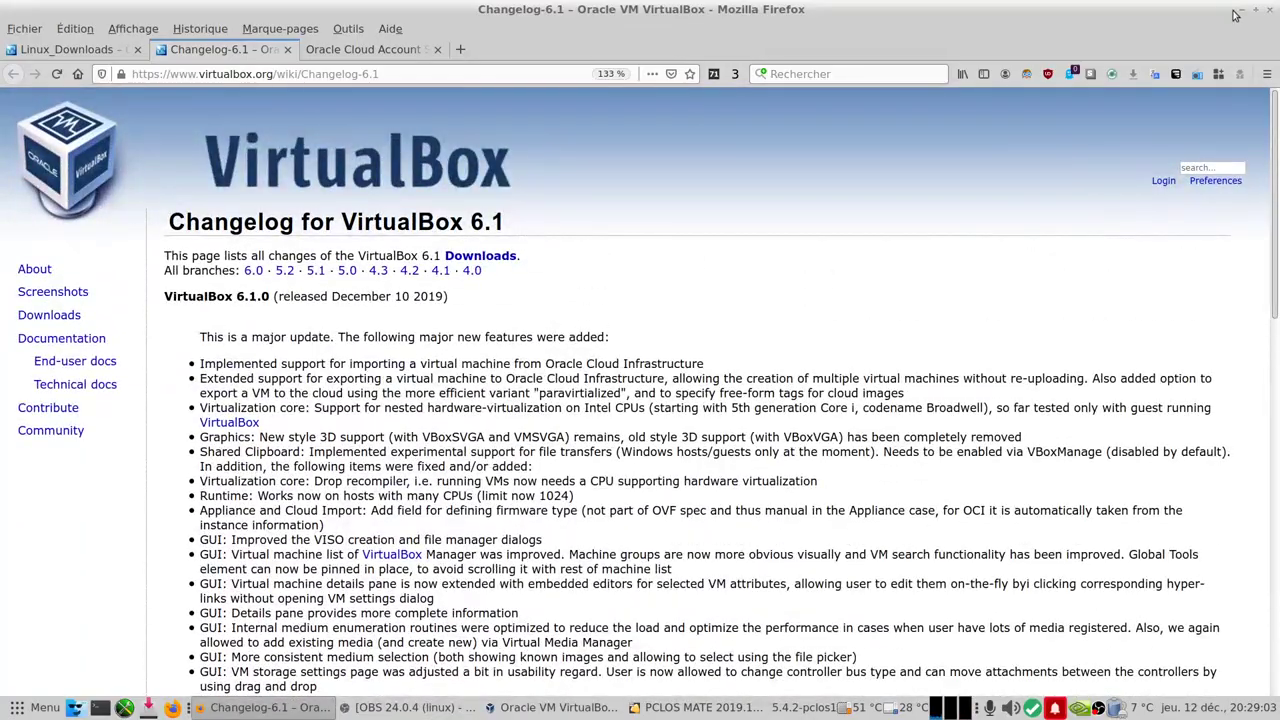
left_click(1241, 10)
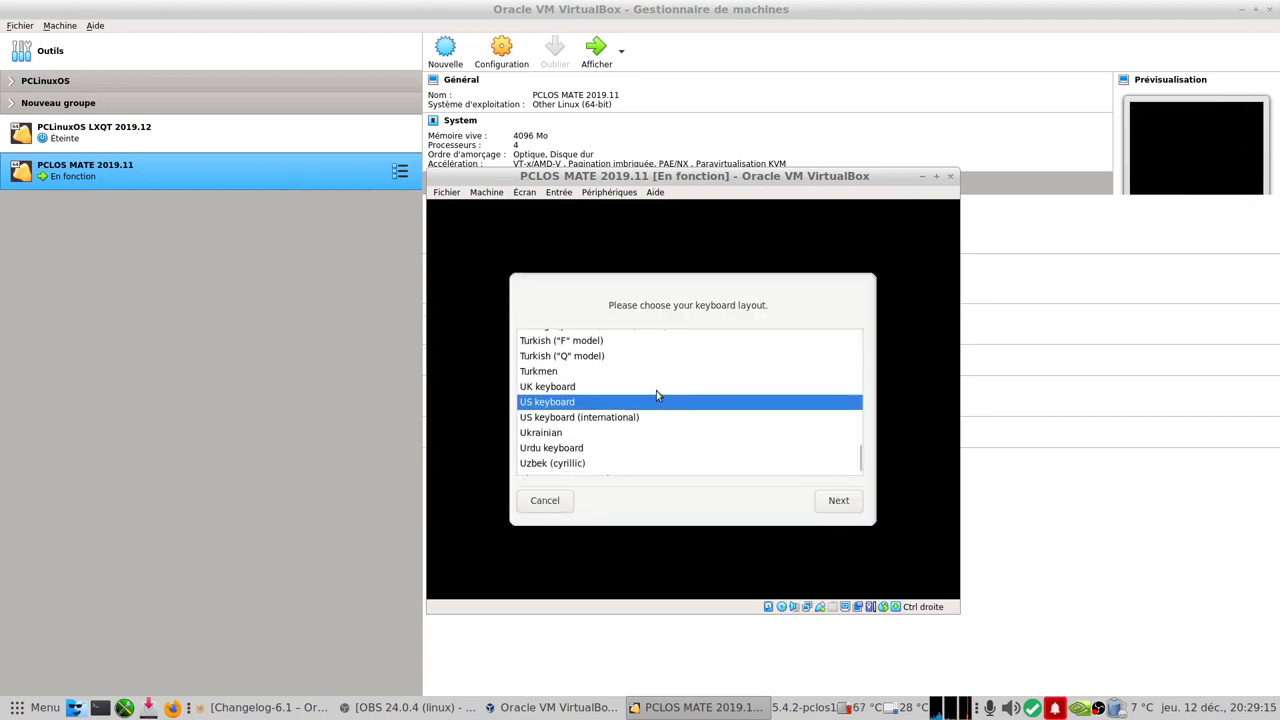
Pick French from the keyboard layout list and continue to the live MATE desktop
scroll(658, 390, "up", 8)
scroll(597, 385, "up", 20)
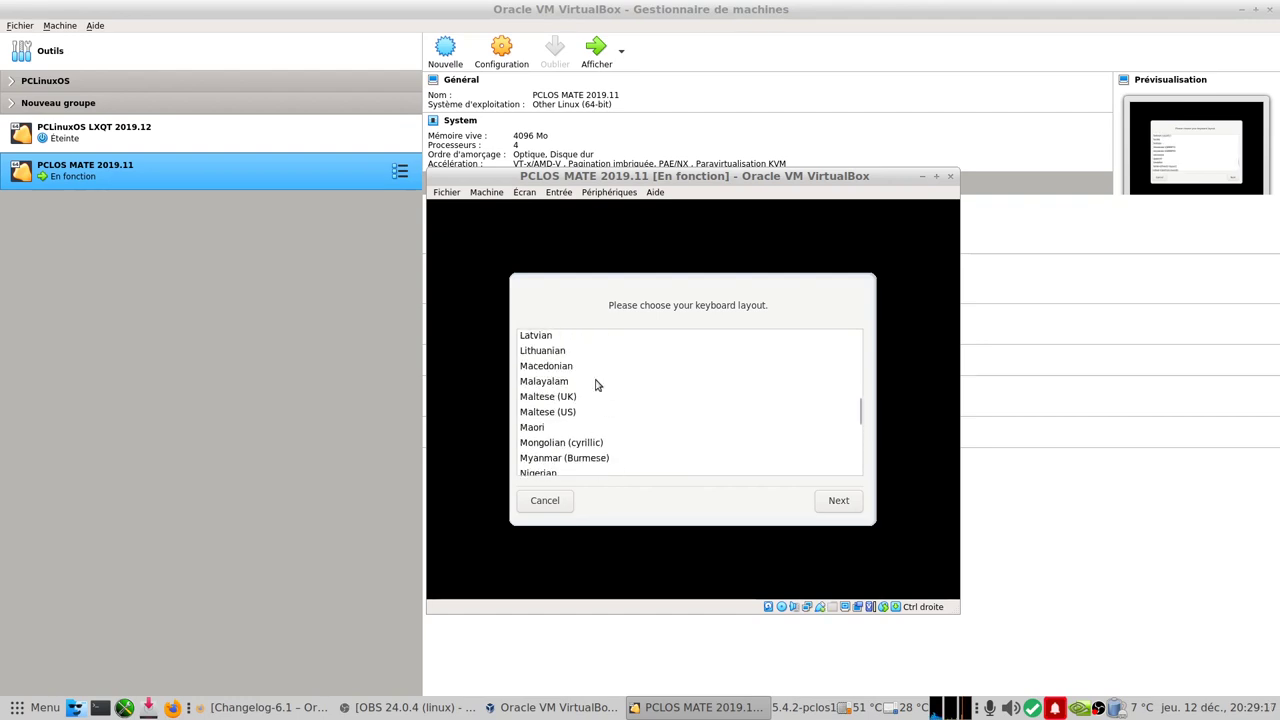
scroll(588, 395, "up", 4)
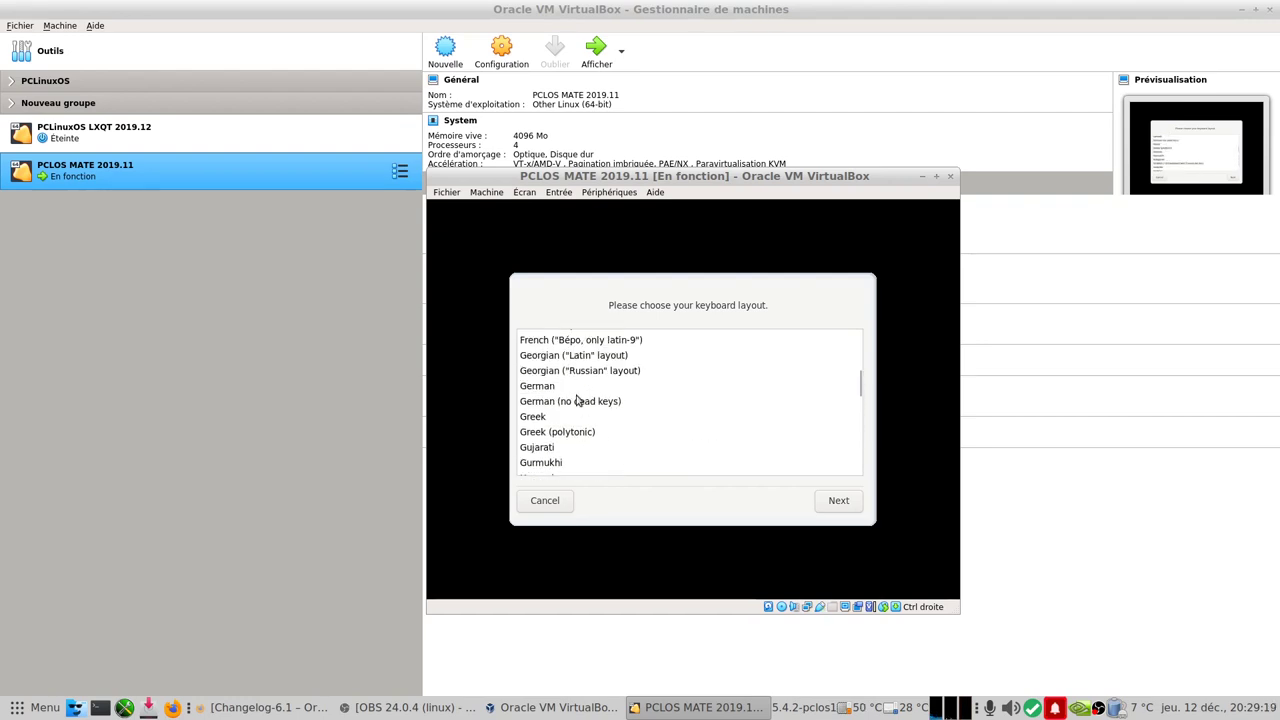
left_click(548, 382)
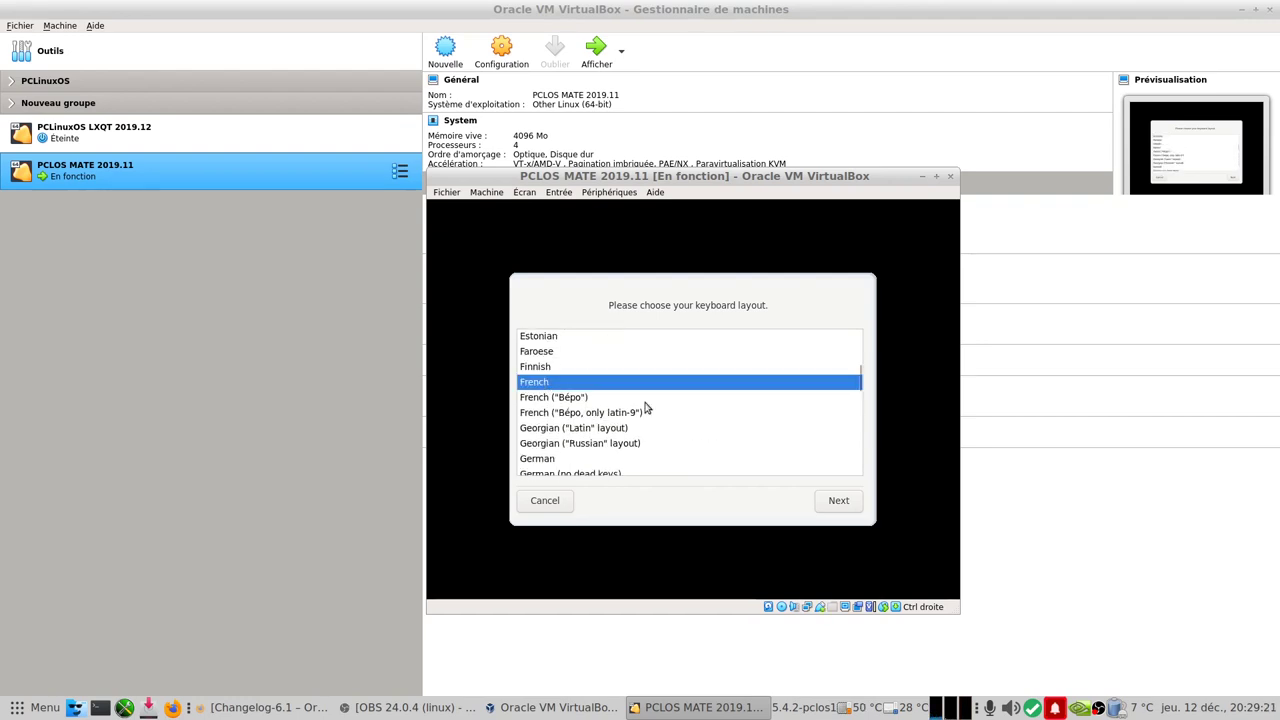
left_click(846, 506)
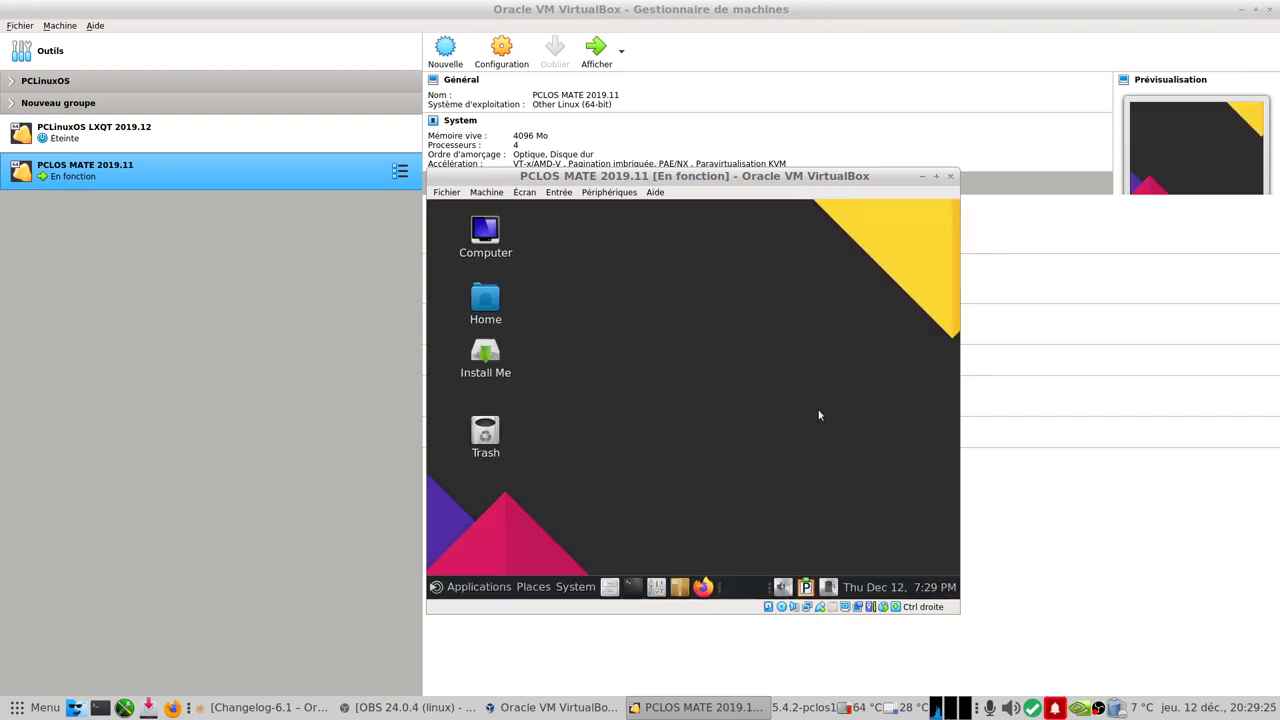
Keep the guest display at 800 x 600 in Displays, then open Applications > Software Center
left_click(575, 587)
mouse_move(632, 427)
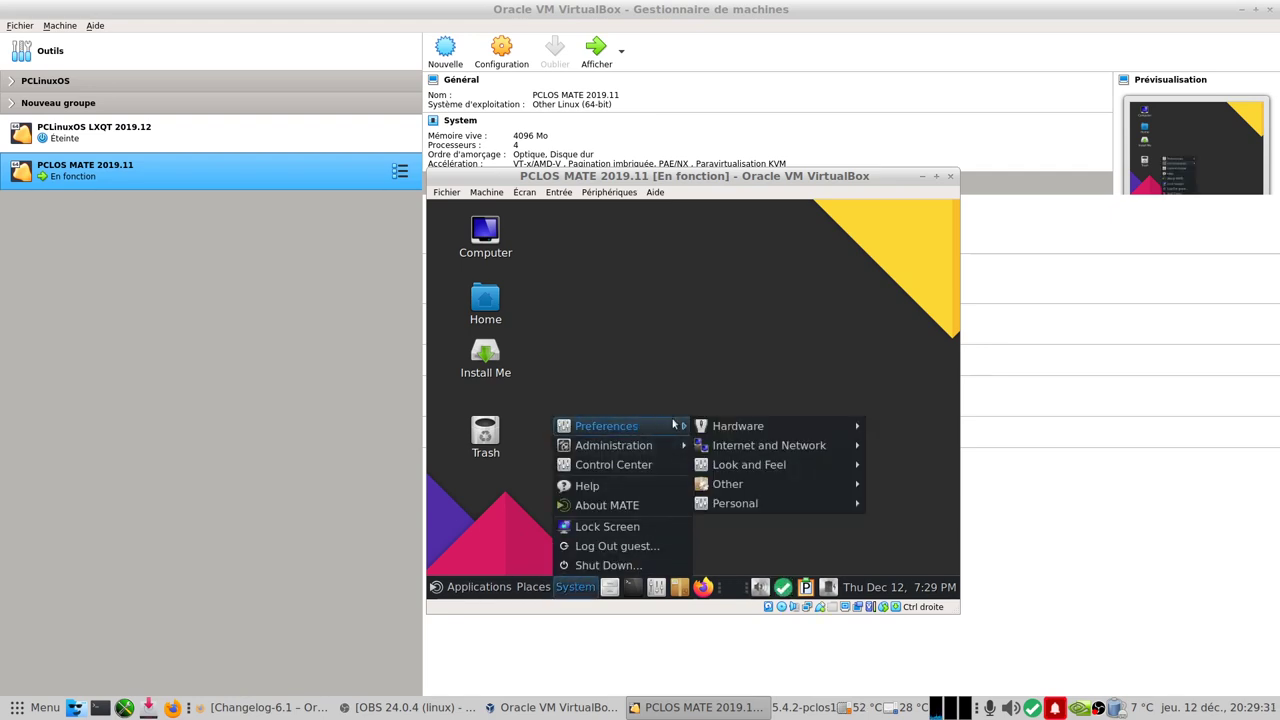
mouse_move(764, 426)
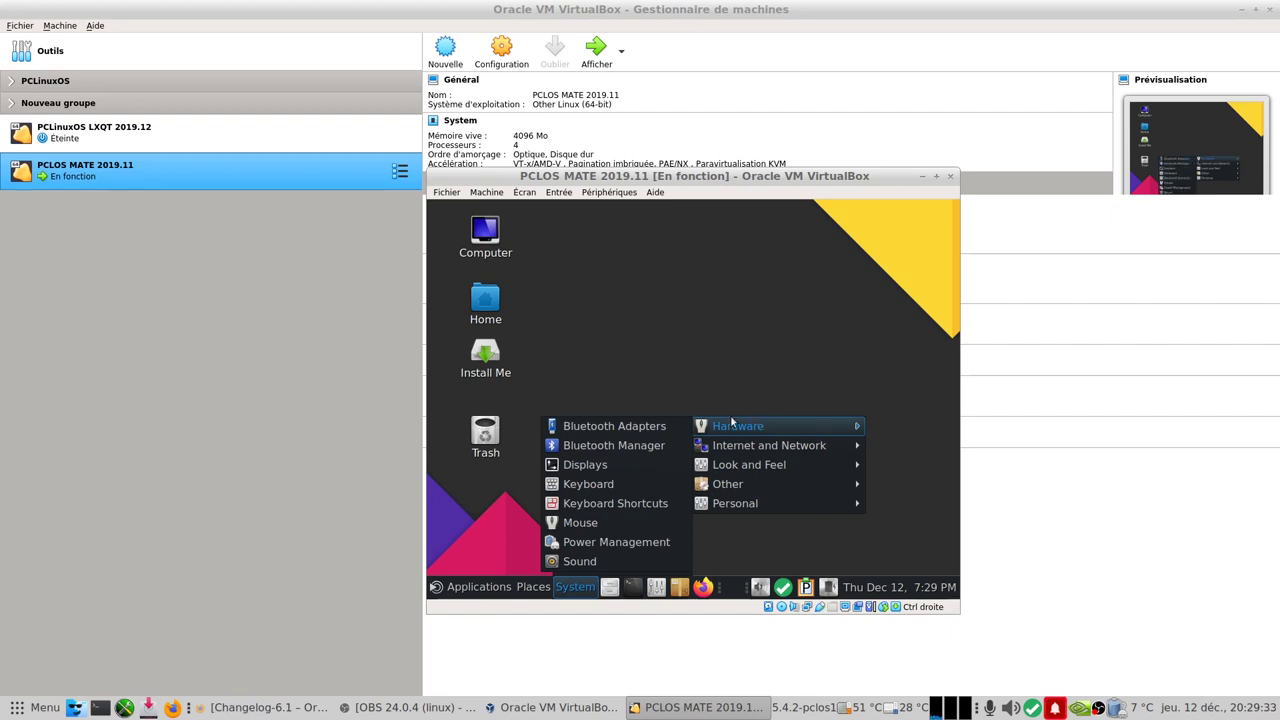
left_click(576, 466)
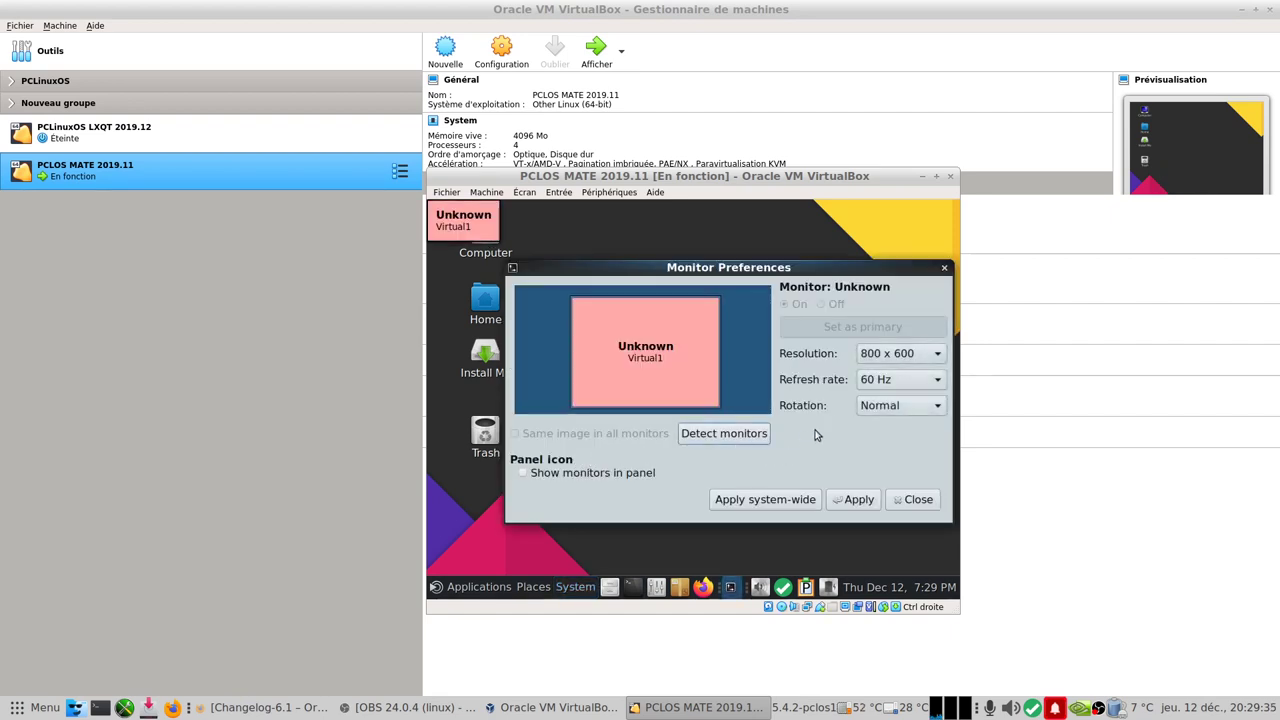
left_click(884, 353)
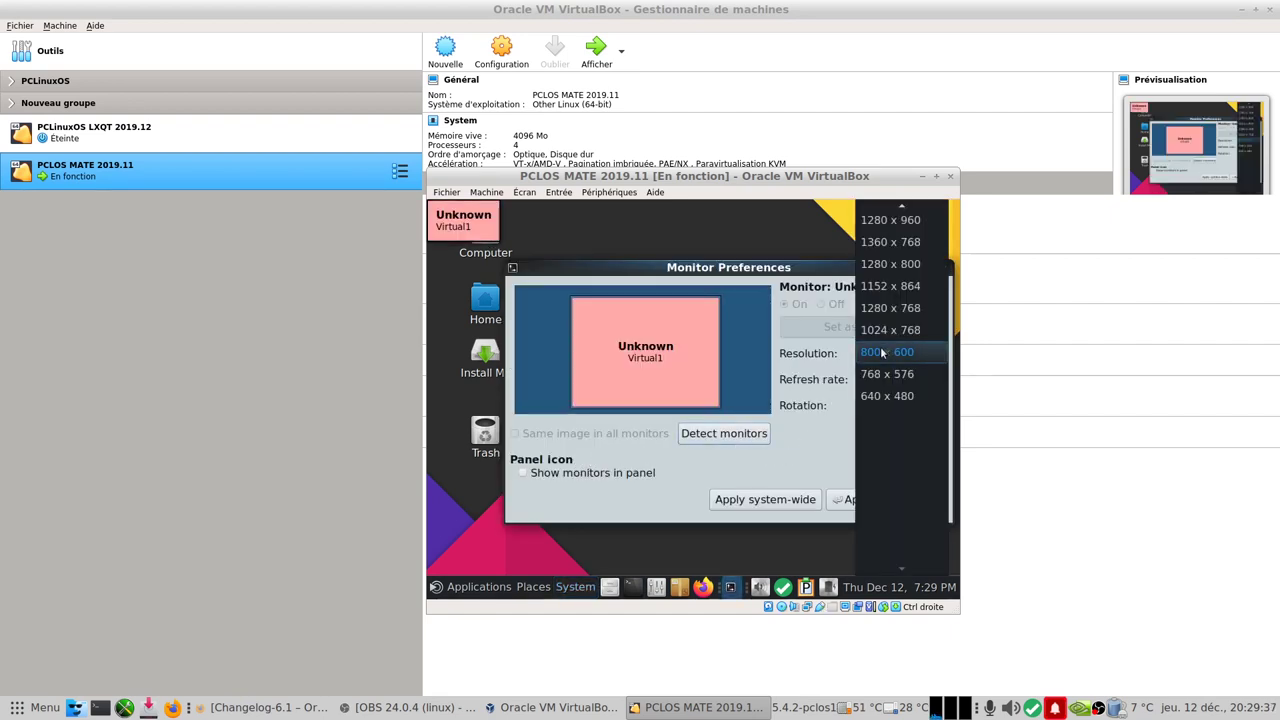
left_click(882, 352)
left_click(910, 503)
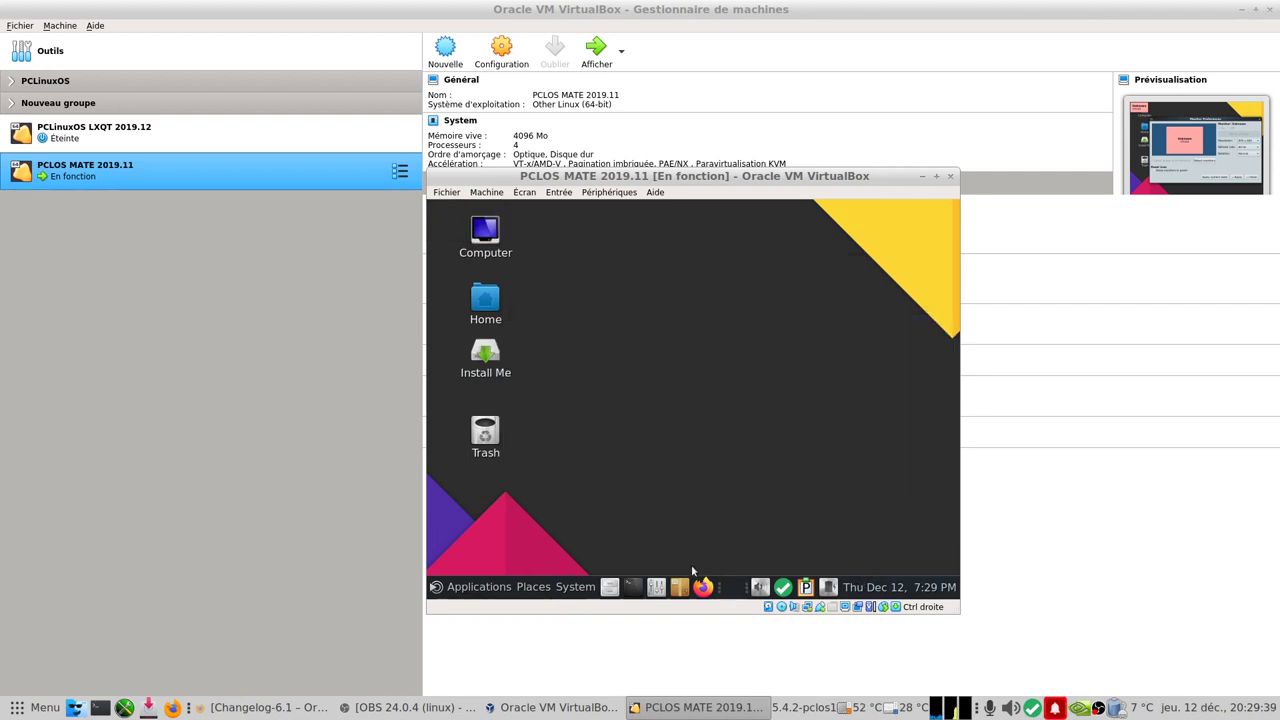
left_click(478, 587)
mouse_move(502, 537)
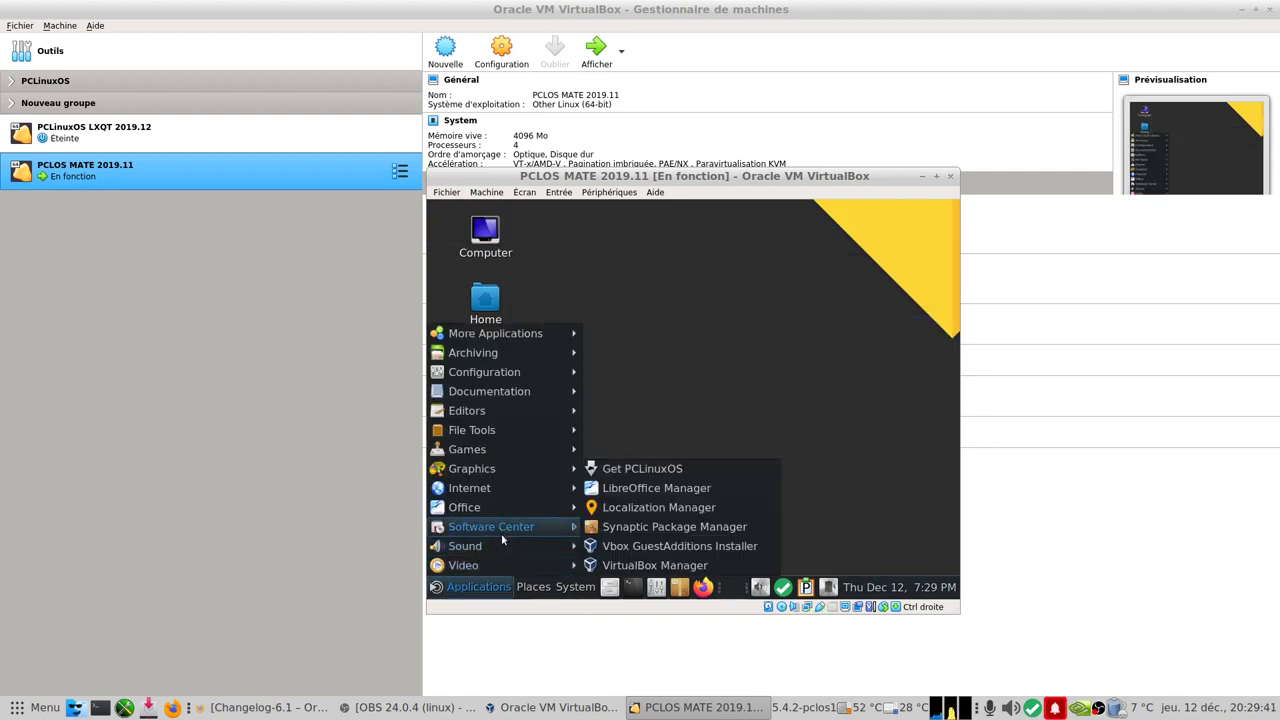
Run the Vbox GuestAdditions Installer, confirm its notice, and dismiss the success message
left_click(759, 553)
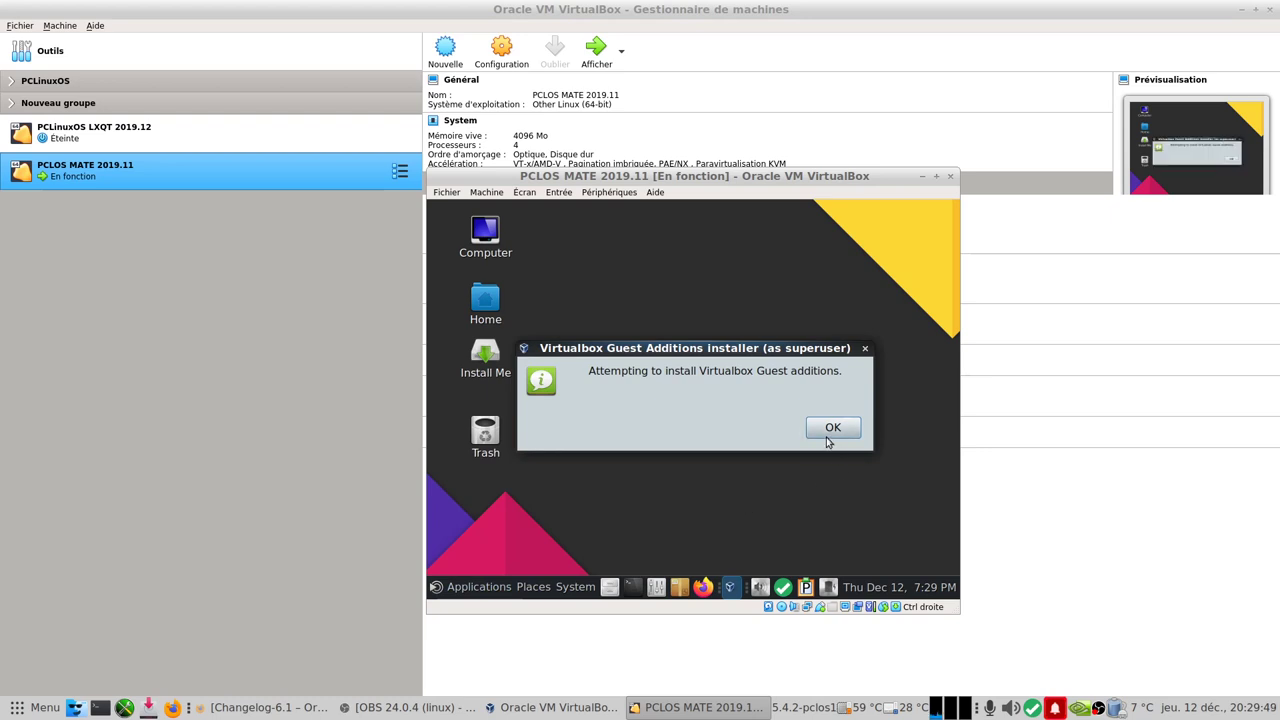
left_click(832, 429)
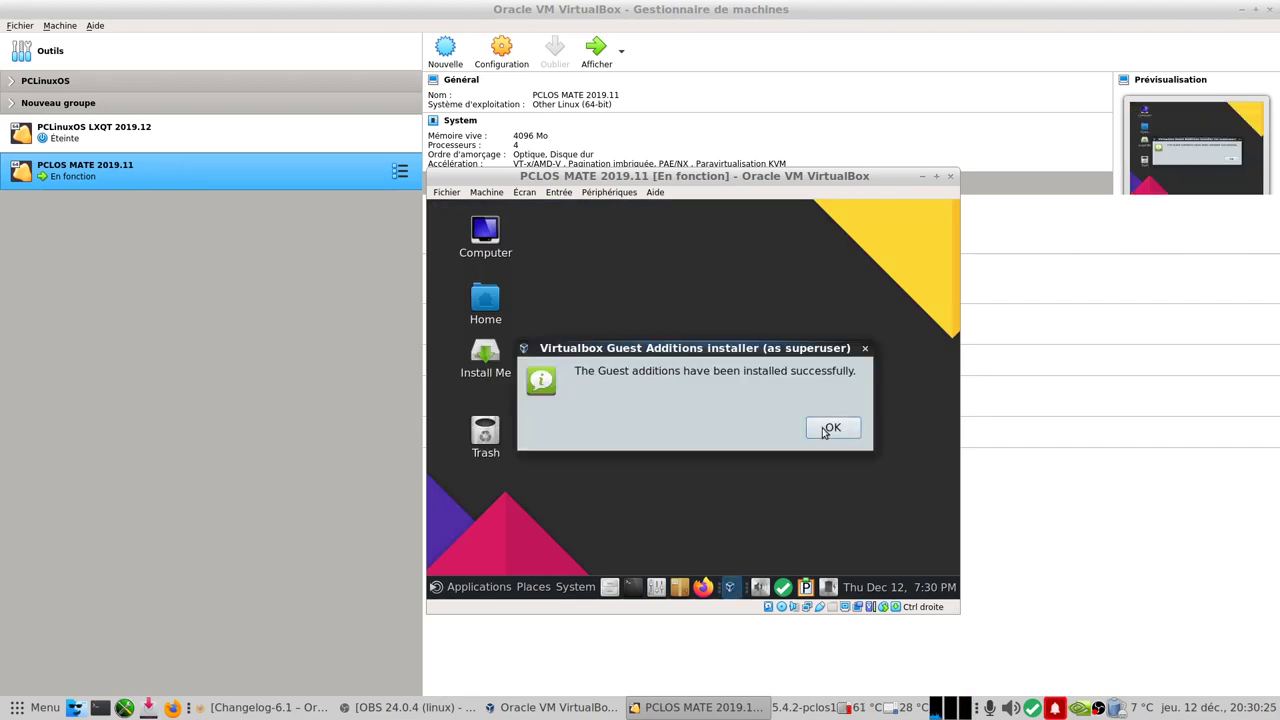
left_click(842, 430)
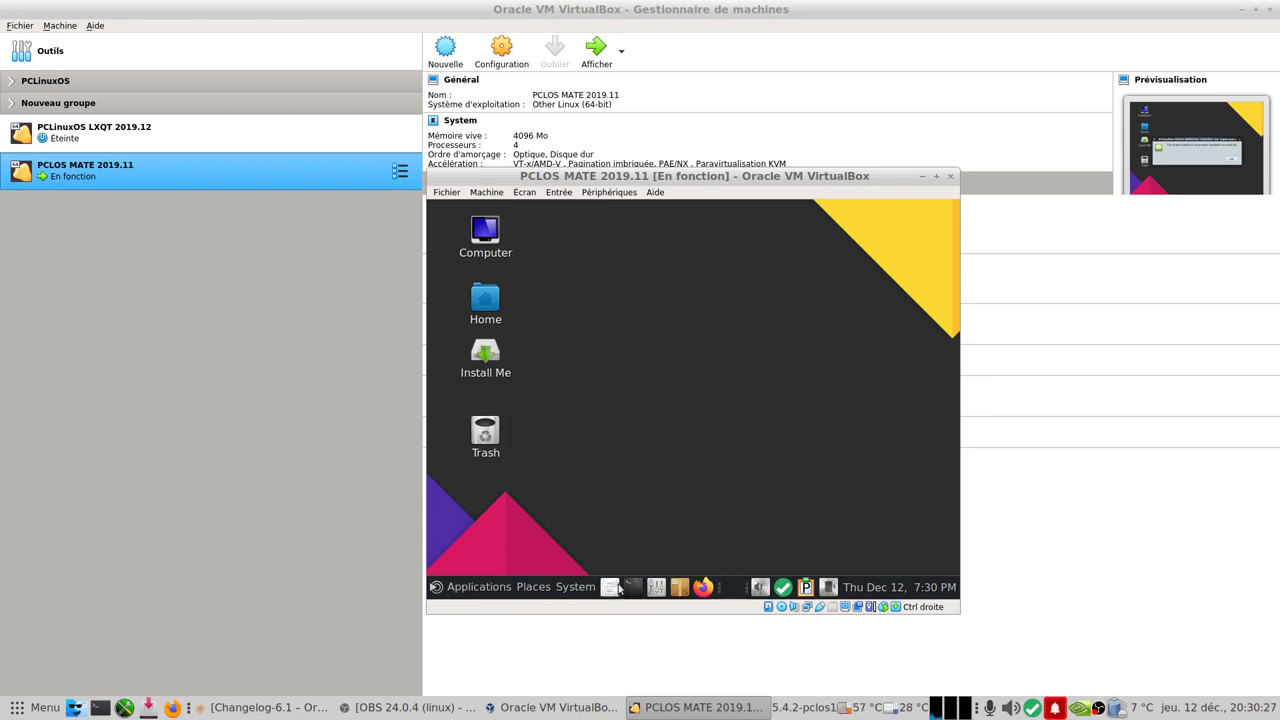
Open the guest's Displays preferences and browse the resolution list
left_click(575, 587)
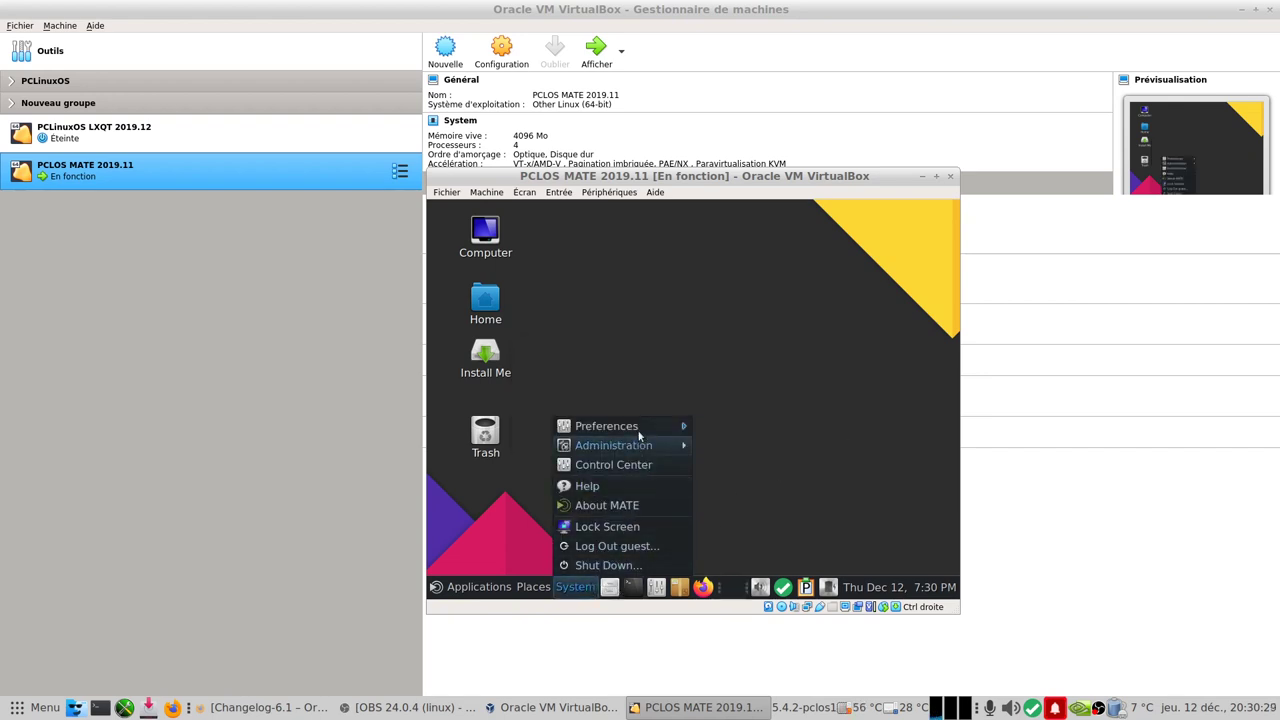
mouse_move(640, 426)
mouse_move(769, 429)
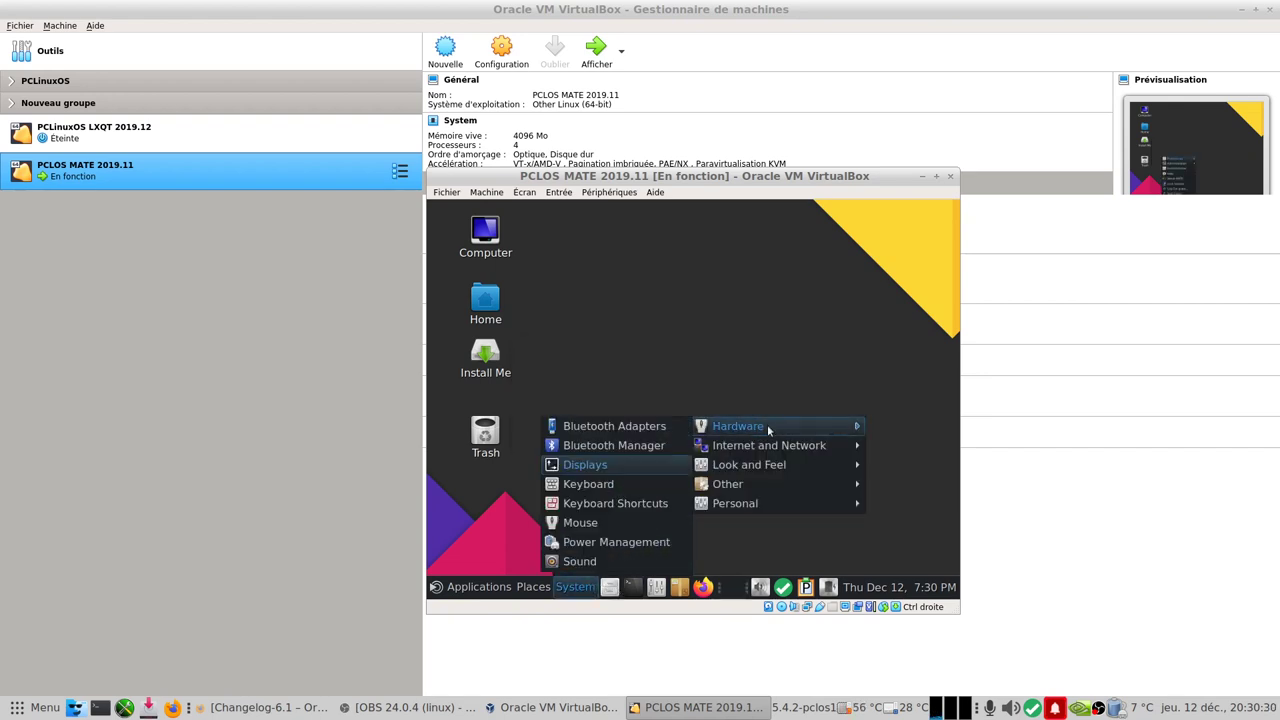
left_click(640, 466)
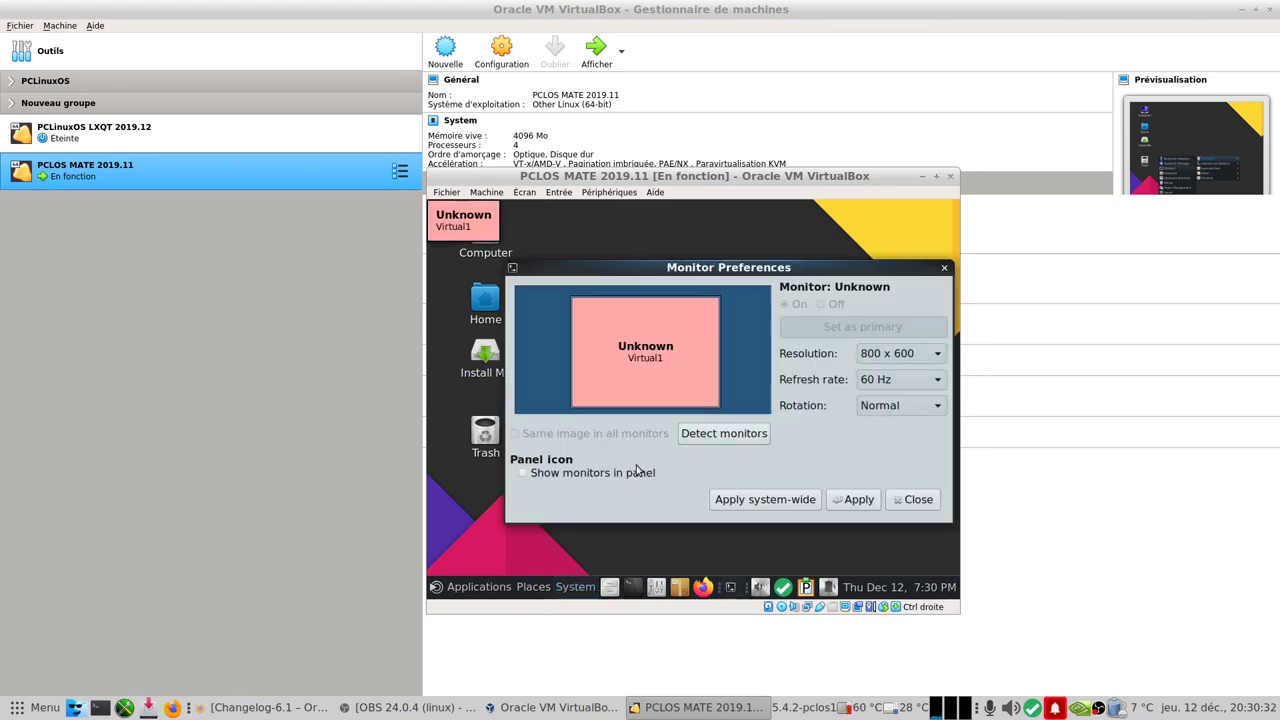
left_click(897, 357)
scroll(901, 330, "up", 5)
scroll(901, 330, "up", 2)
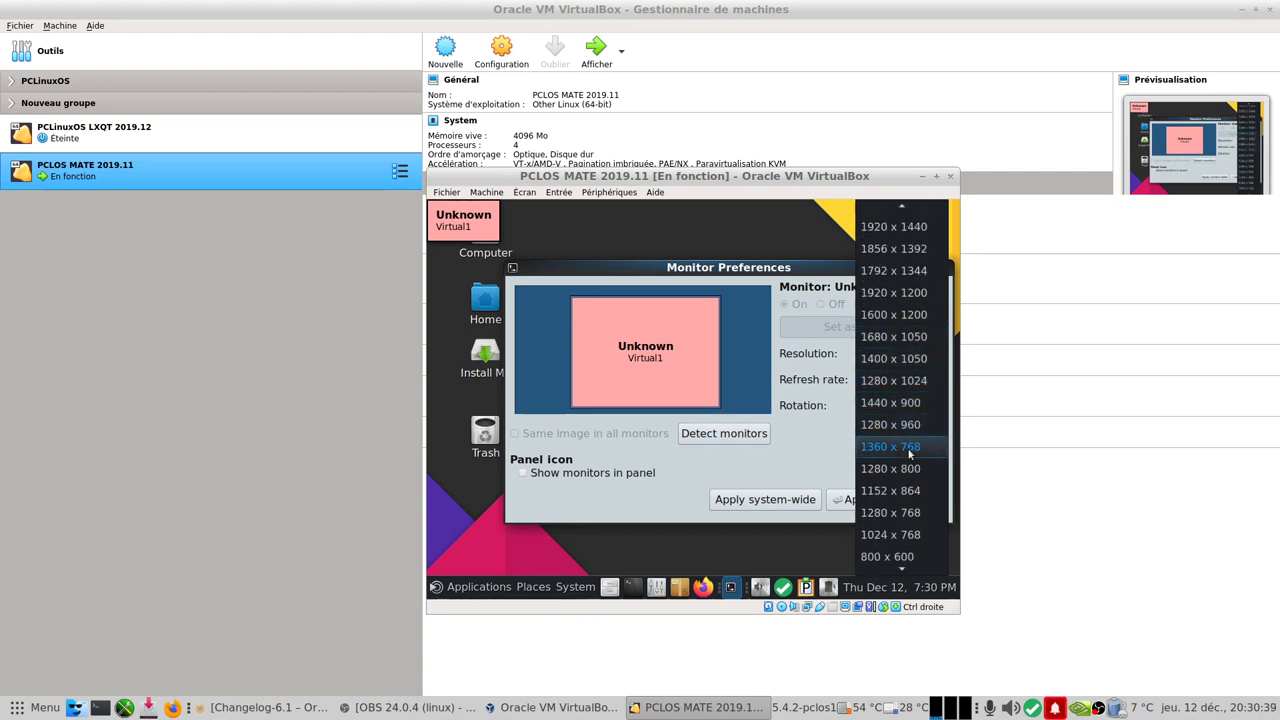
scroll(909, 401, "up", 1)
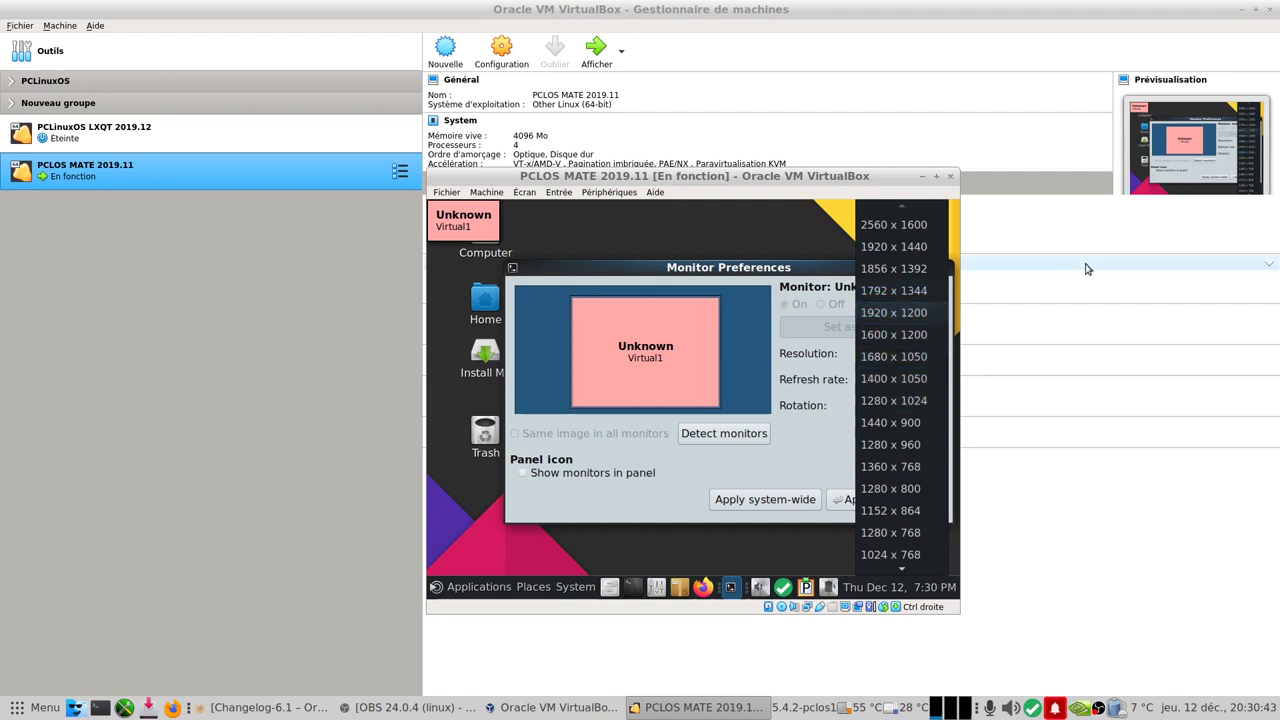
left_click(975, 195)
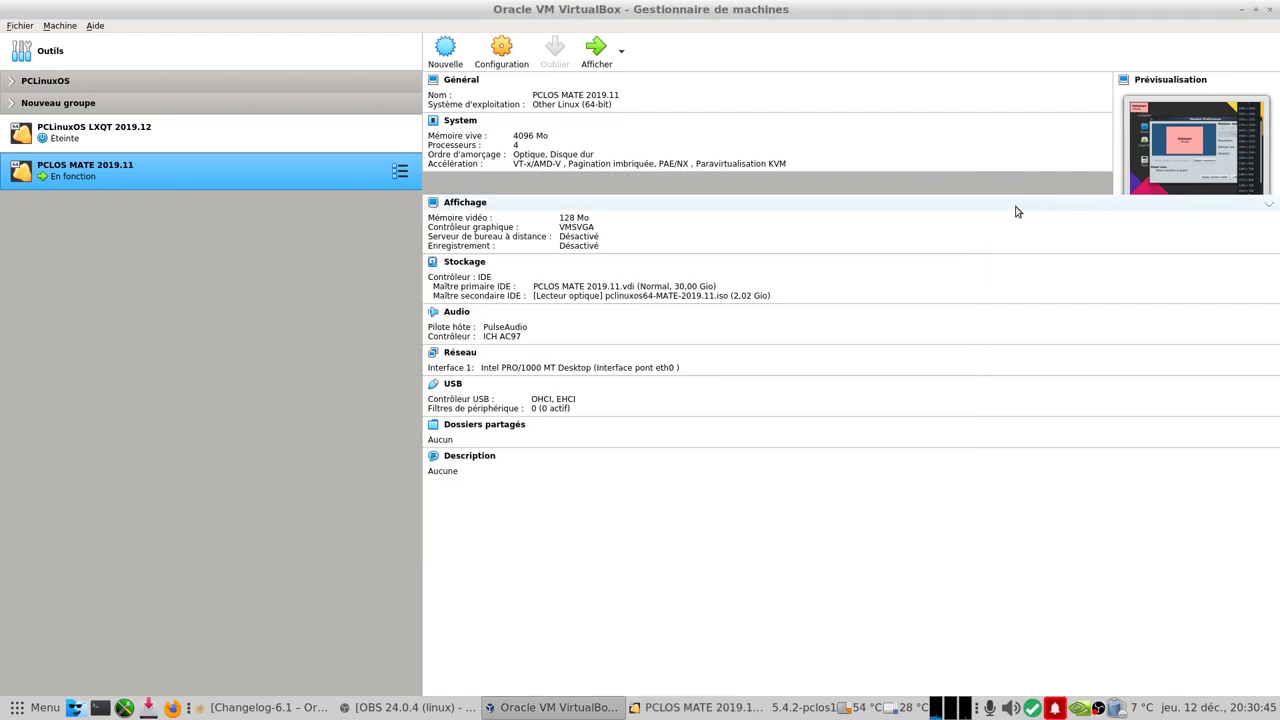
Maximize the VM window, then apply and keep the 1920 x 973 resolution
left_click(663, 710)
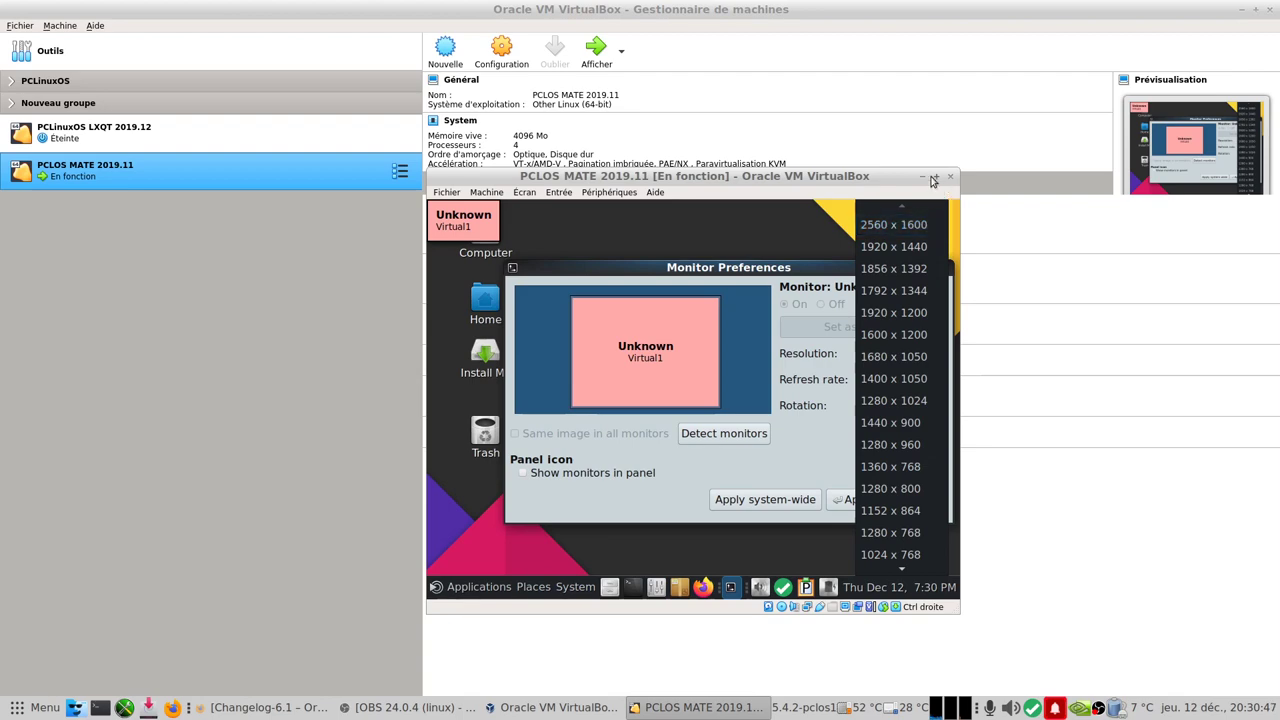
left_click(935, 178)
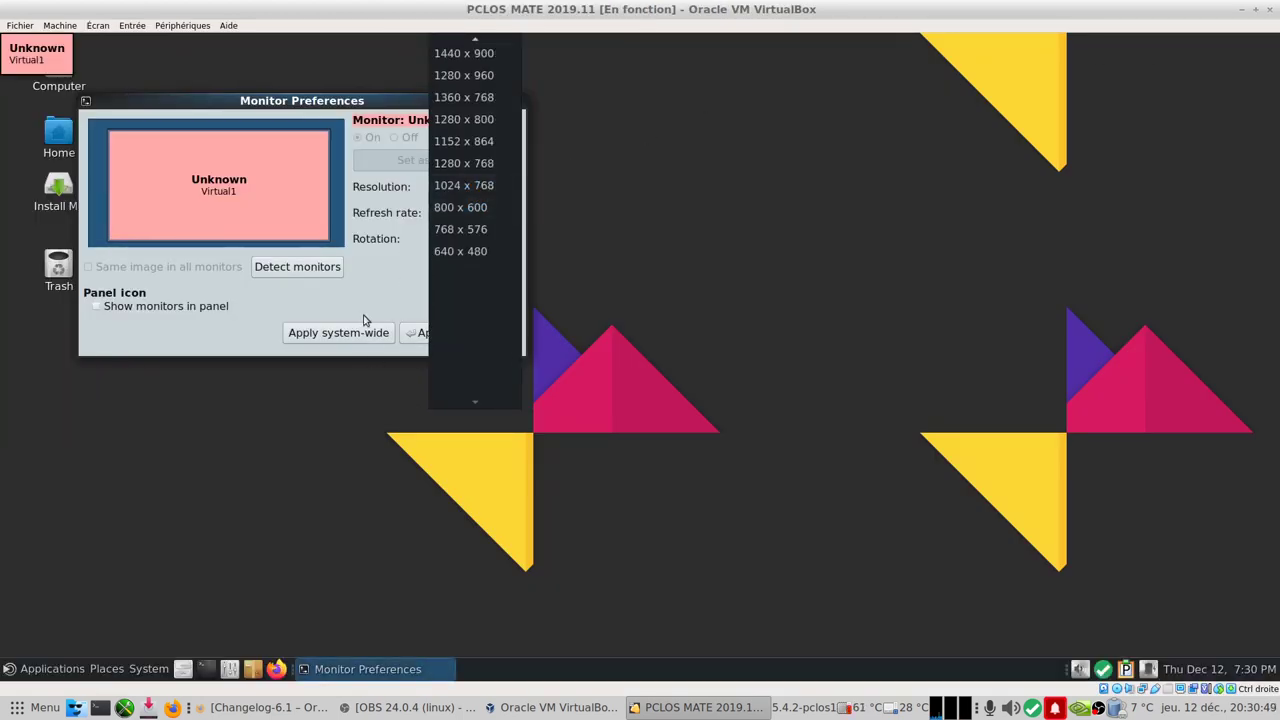
left_click(382, 292)
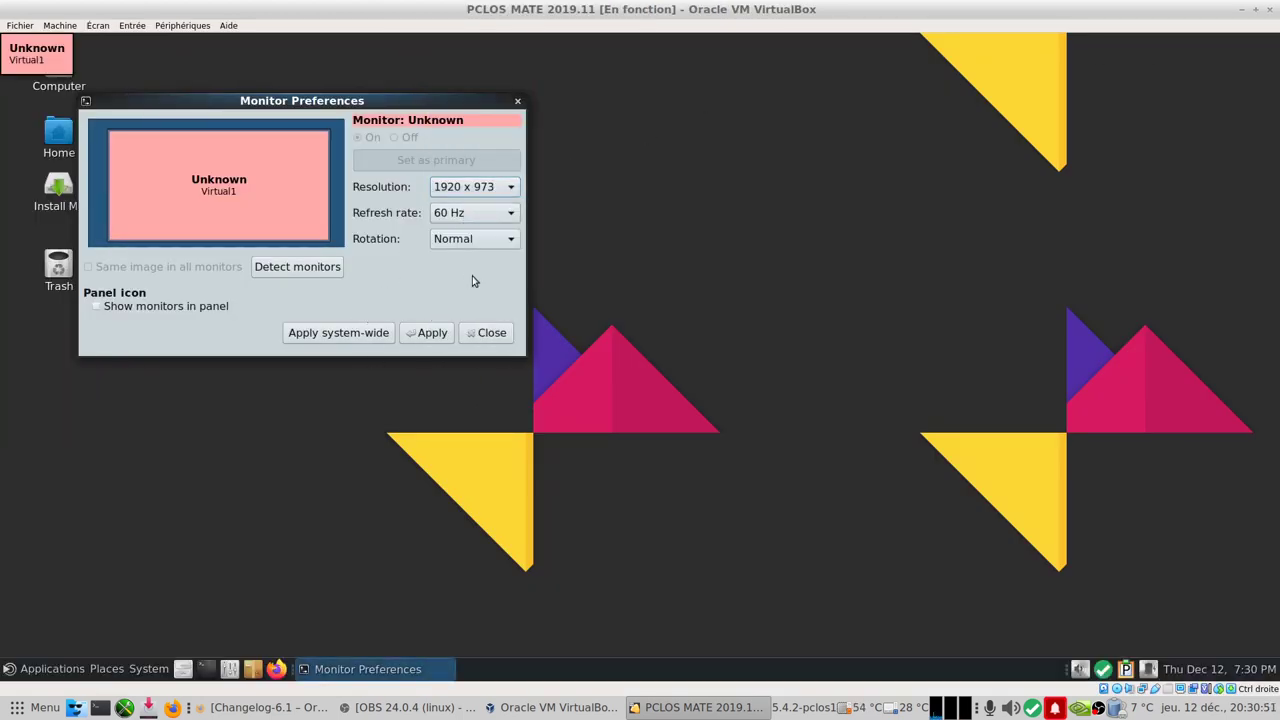
left_click(425, 334)
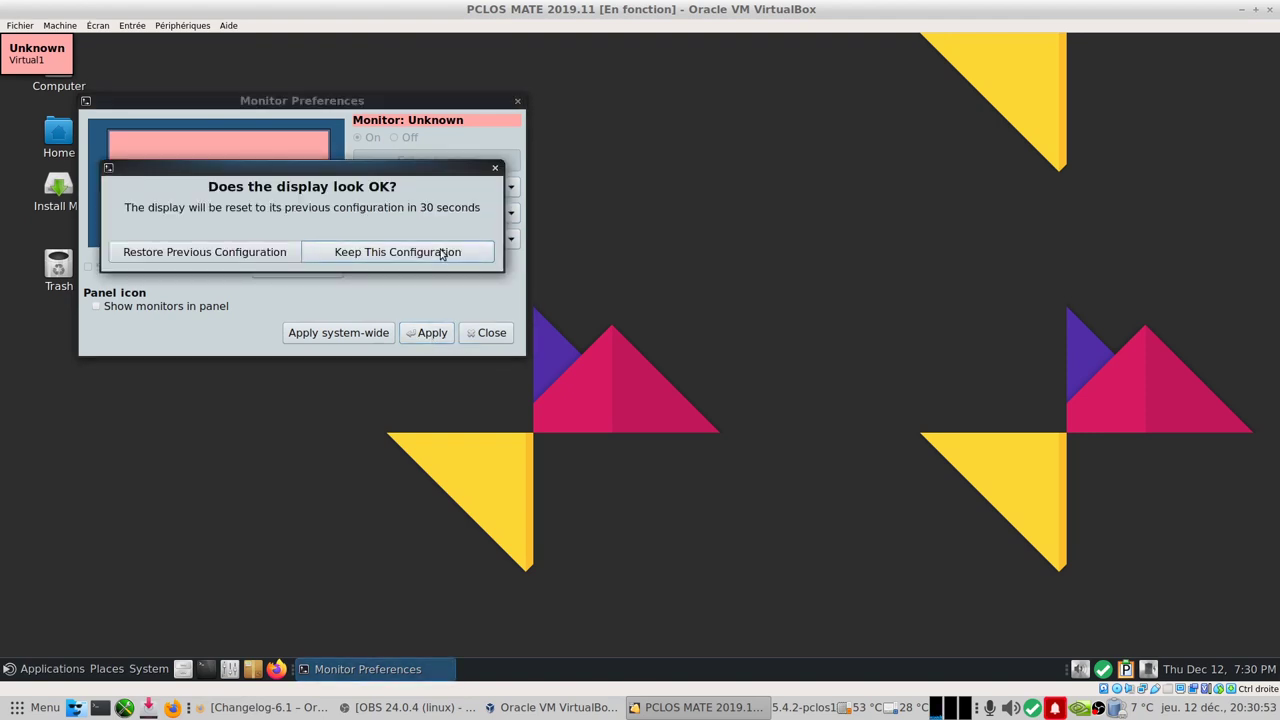
left_click(441, 253)
left_click(479, 336)
Open and close Change Desktop Background so the triangle wallpaper redraws across the desktop
right_click(357, 300)
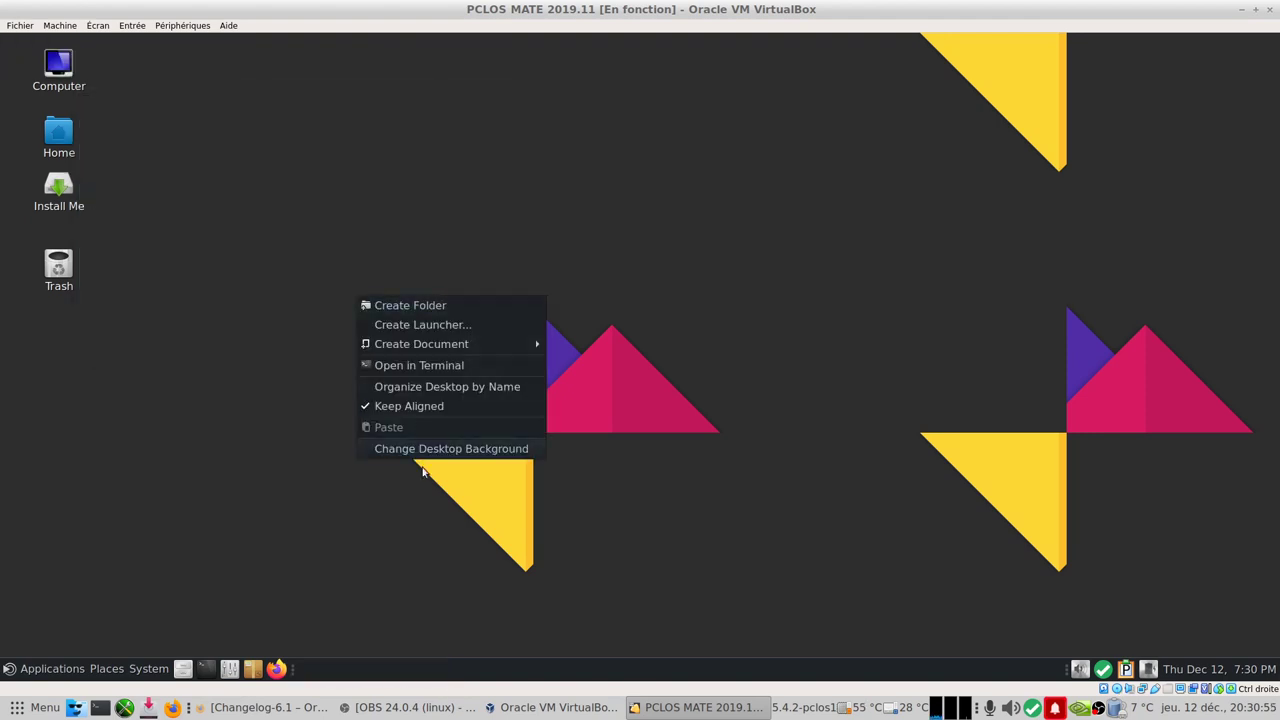
left_click(428, 446)
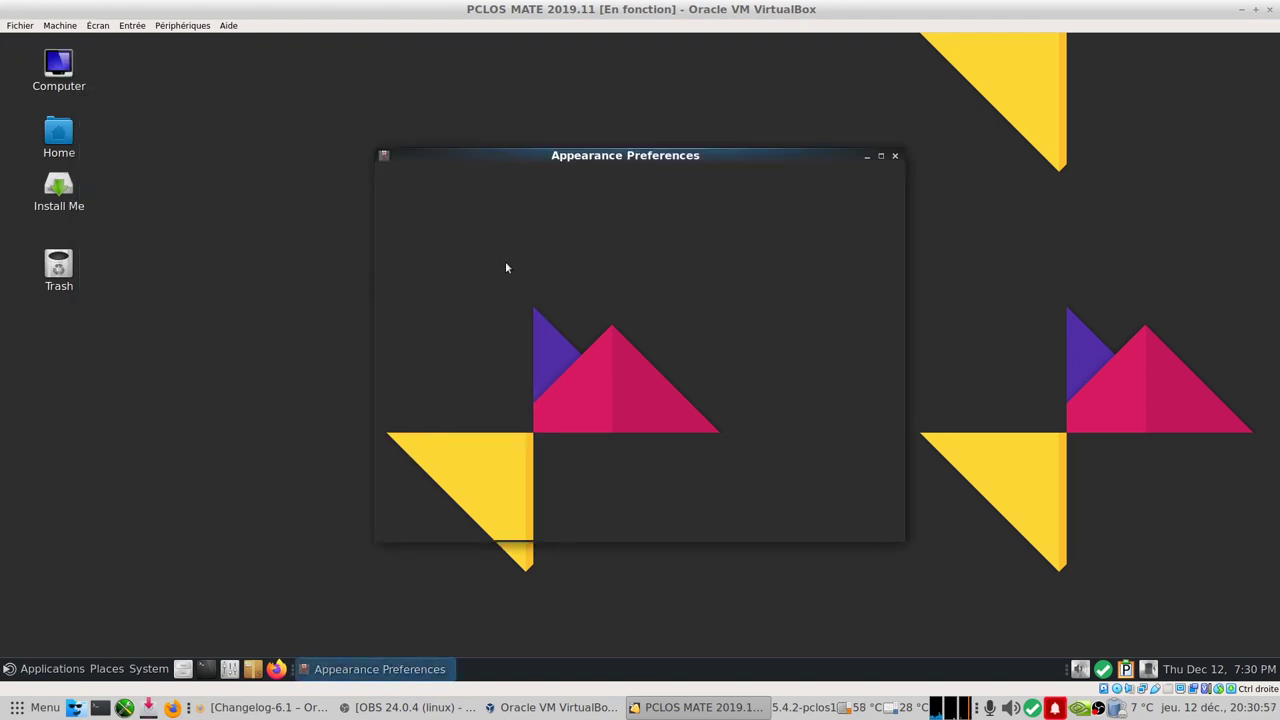
scroll(522, 360, "down", 3)
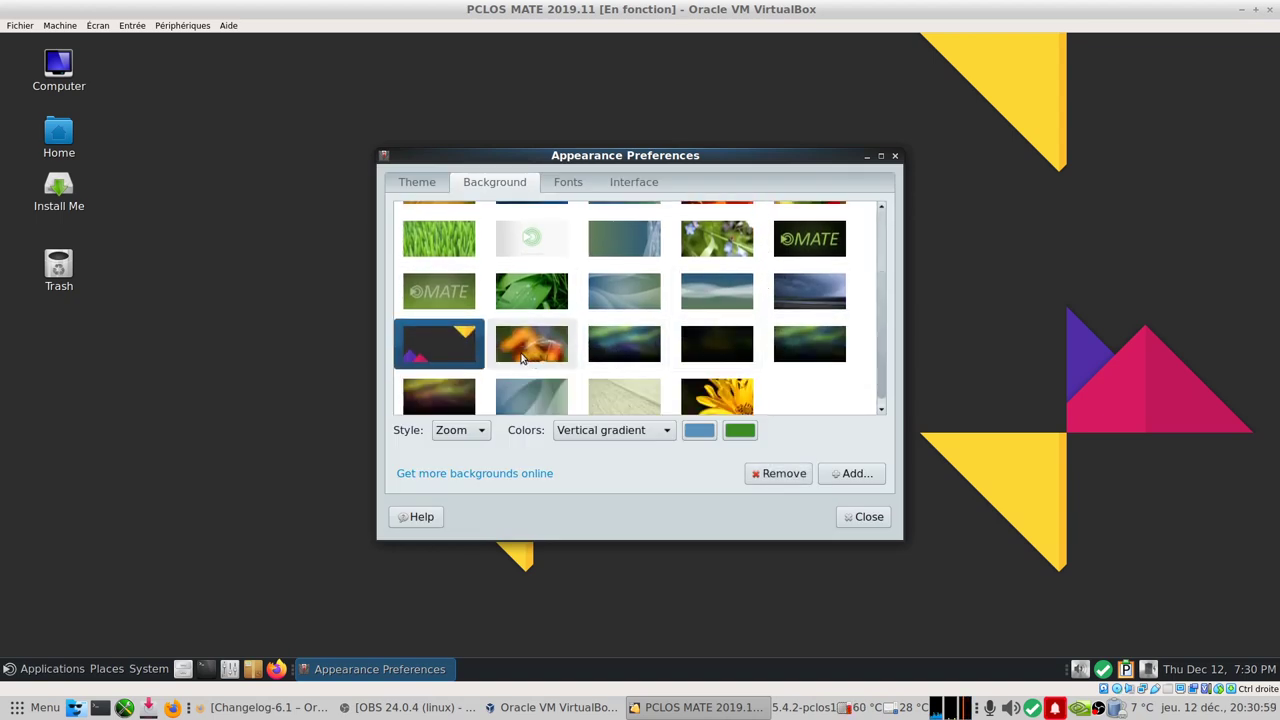
left_click(863, 518)
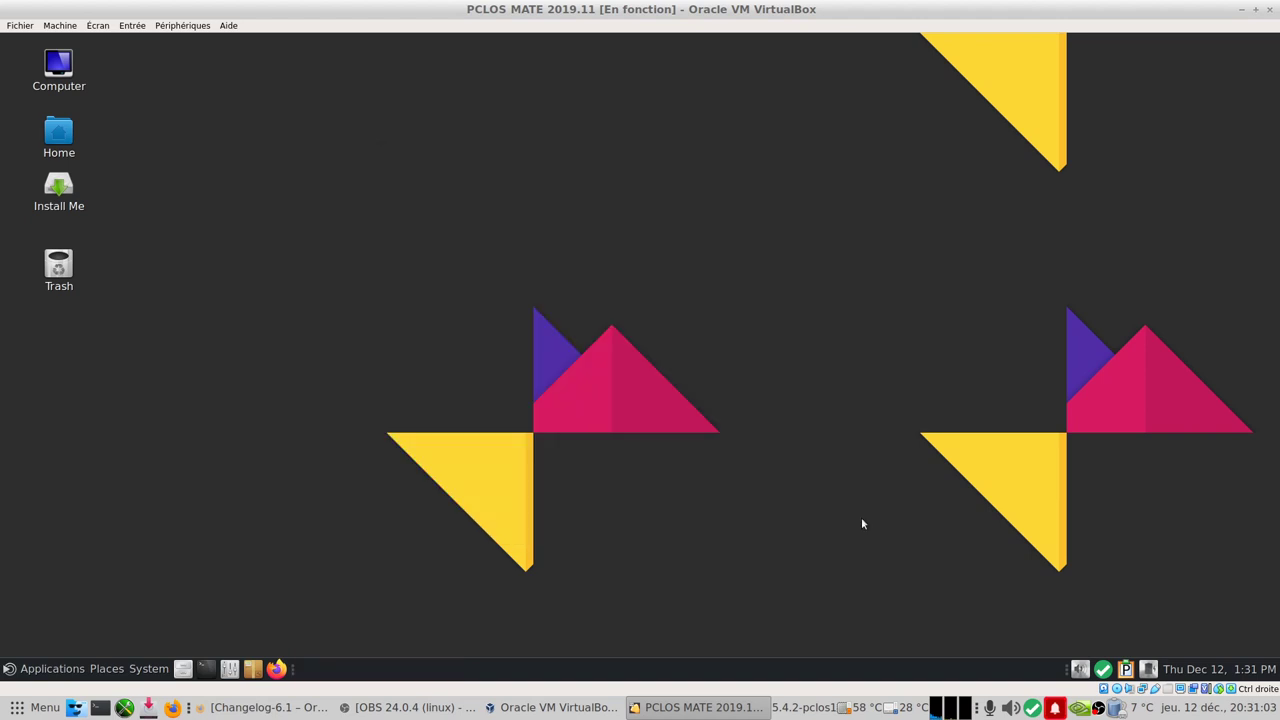
right_click(484, 287)
left_click(347, 252)
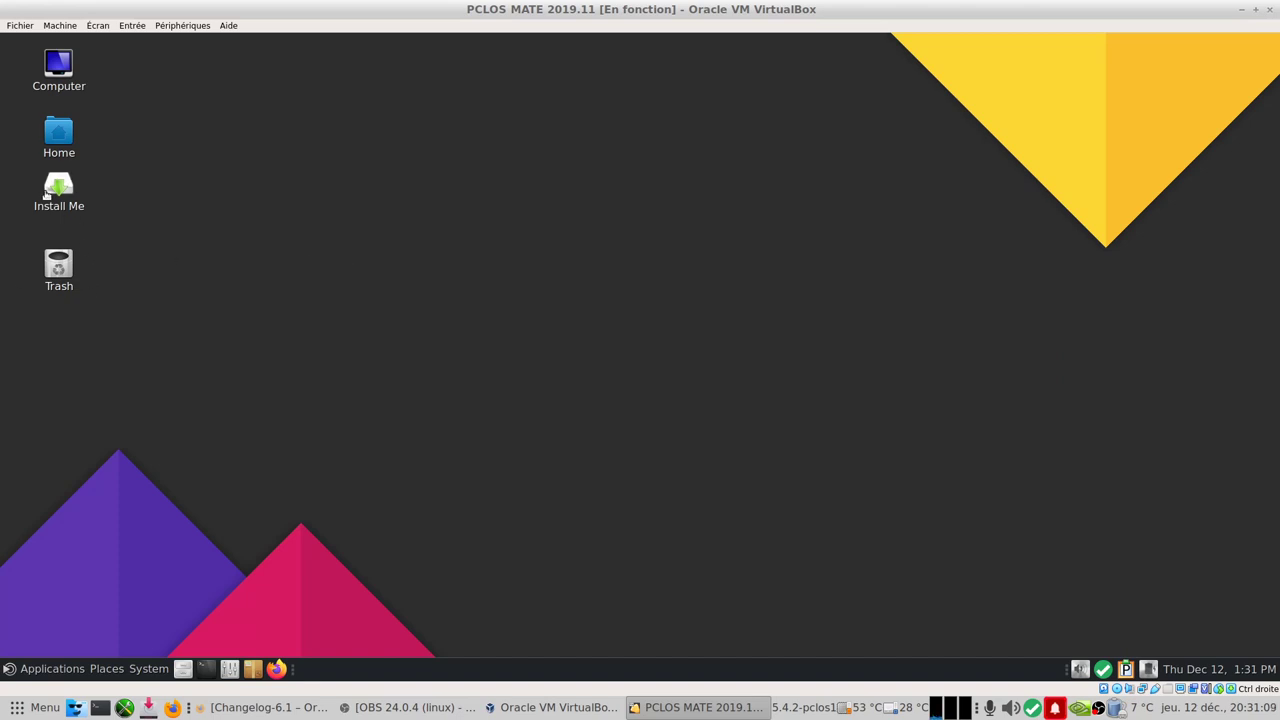
Launch Install Me, choose Use free space, and accept the formatting warning
double_click(58, 188)
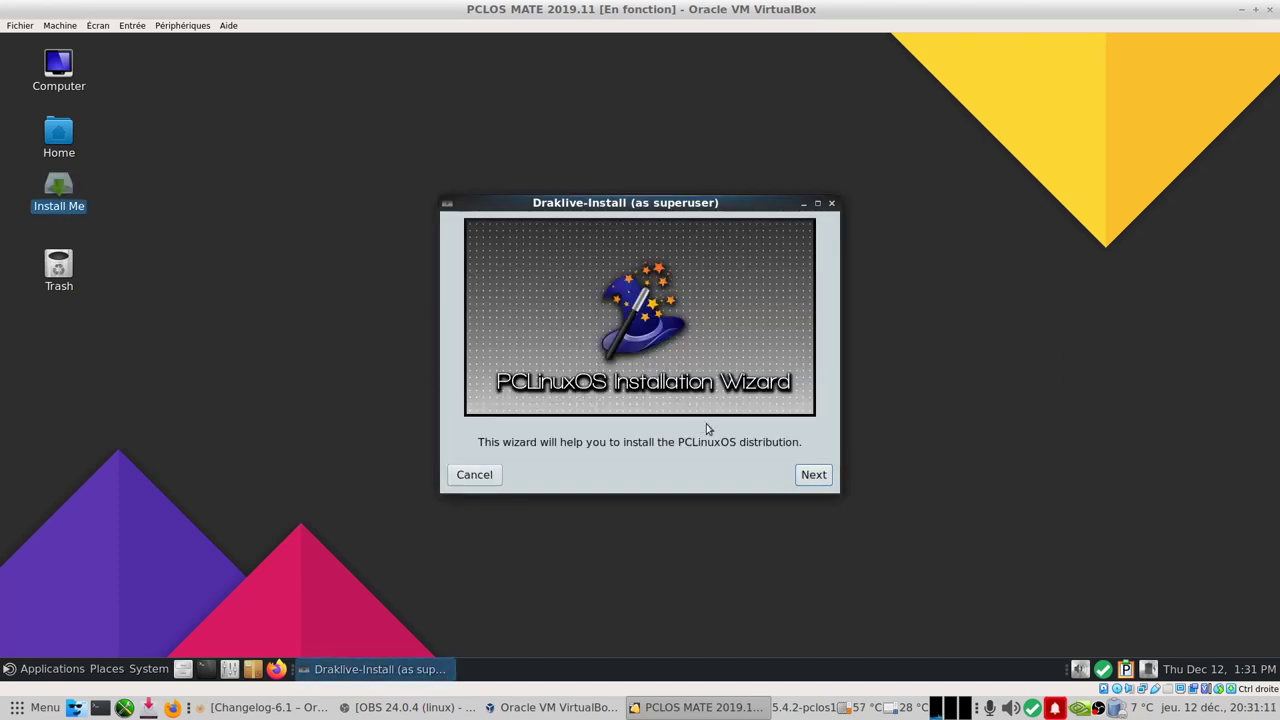
left_click(813, 476)
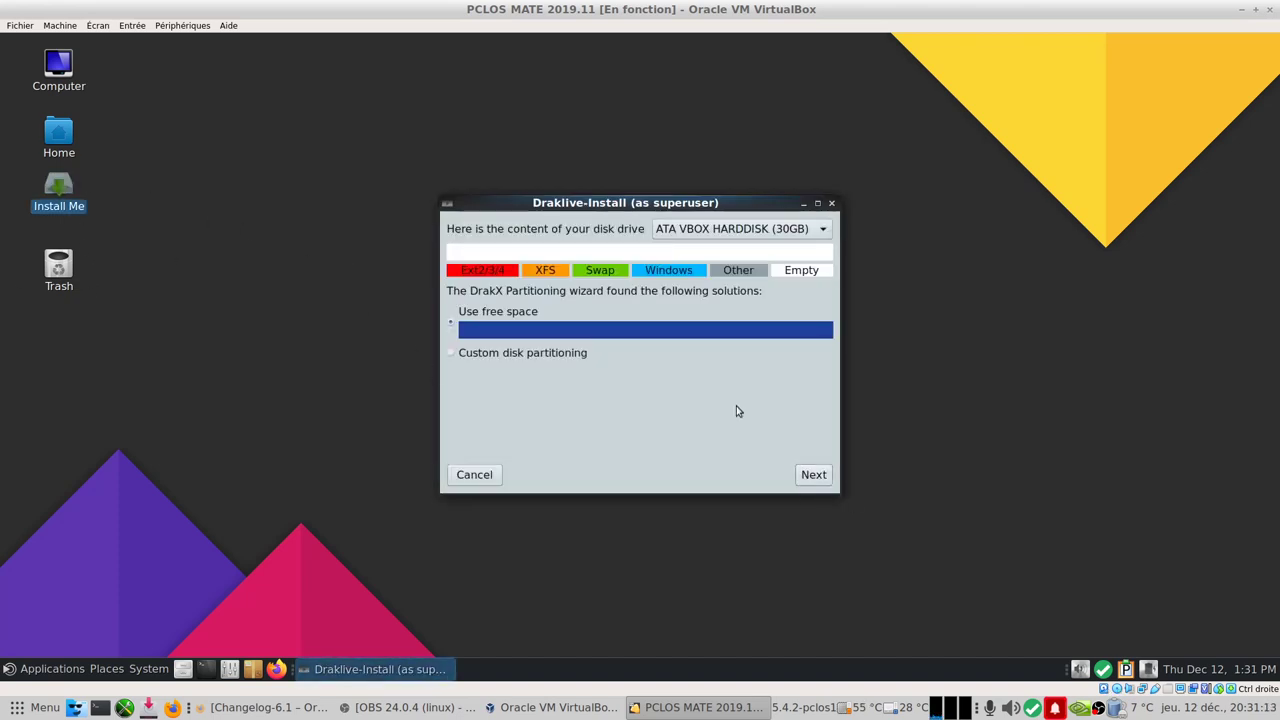
left_click(810, 475)
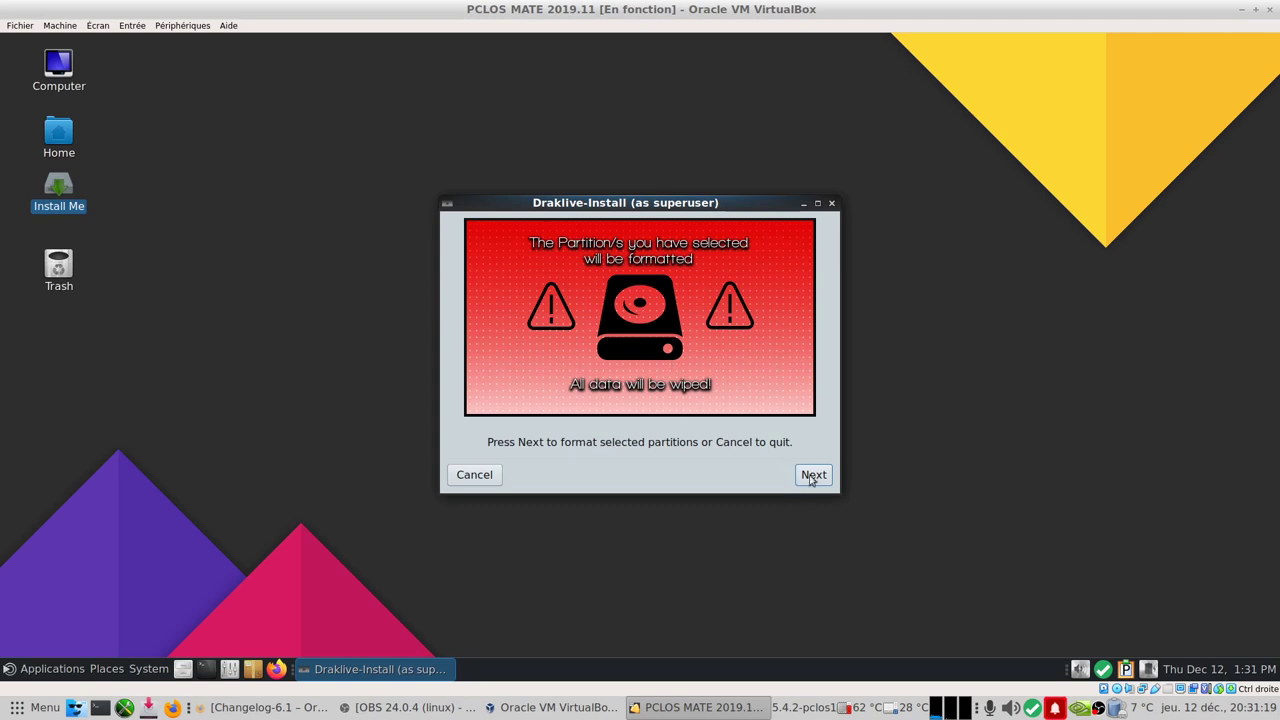
left_click(810, 476)
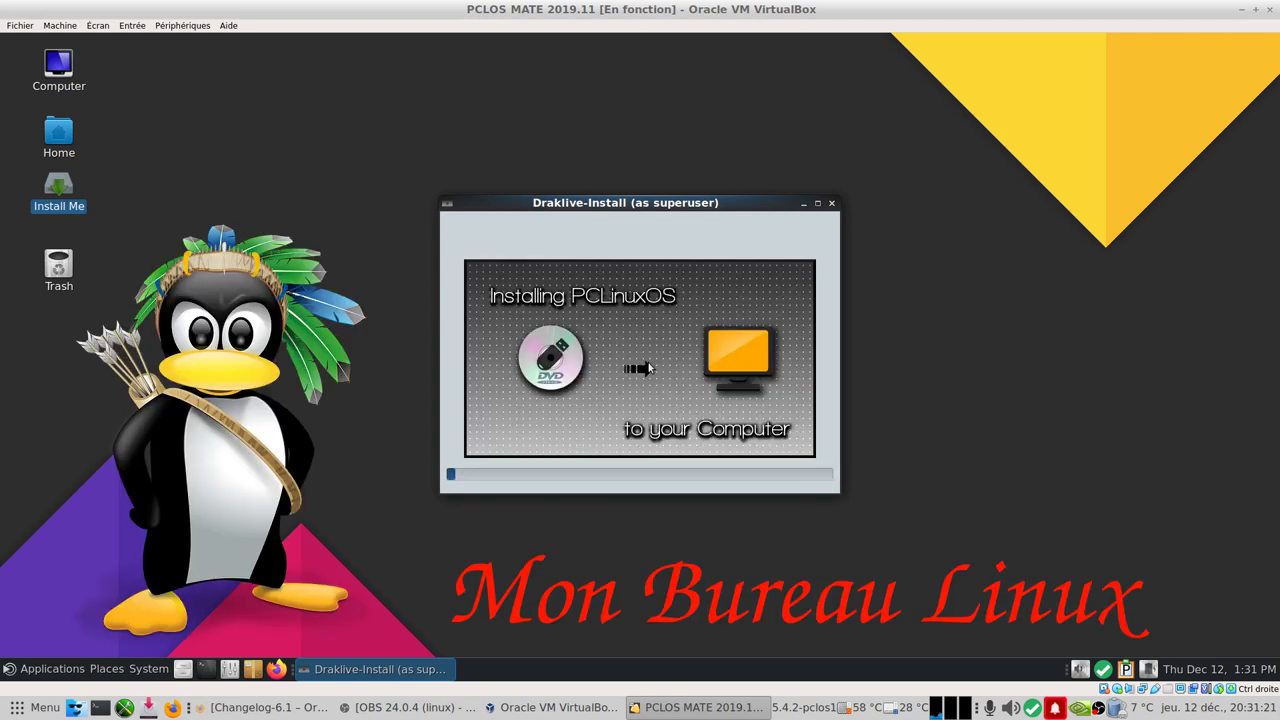
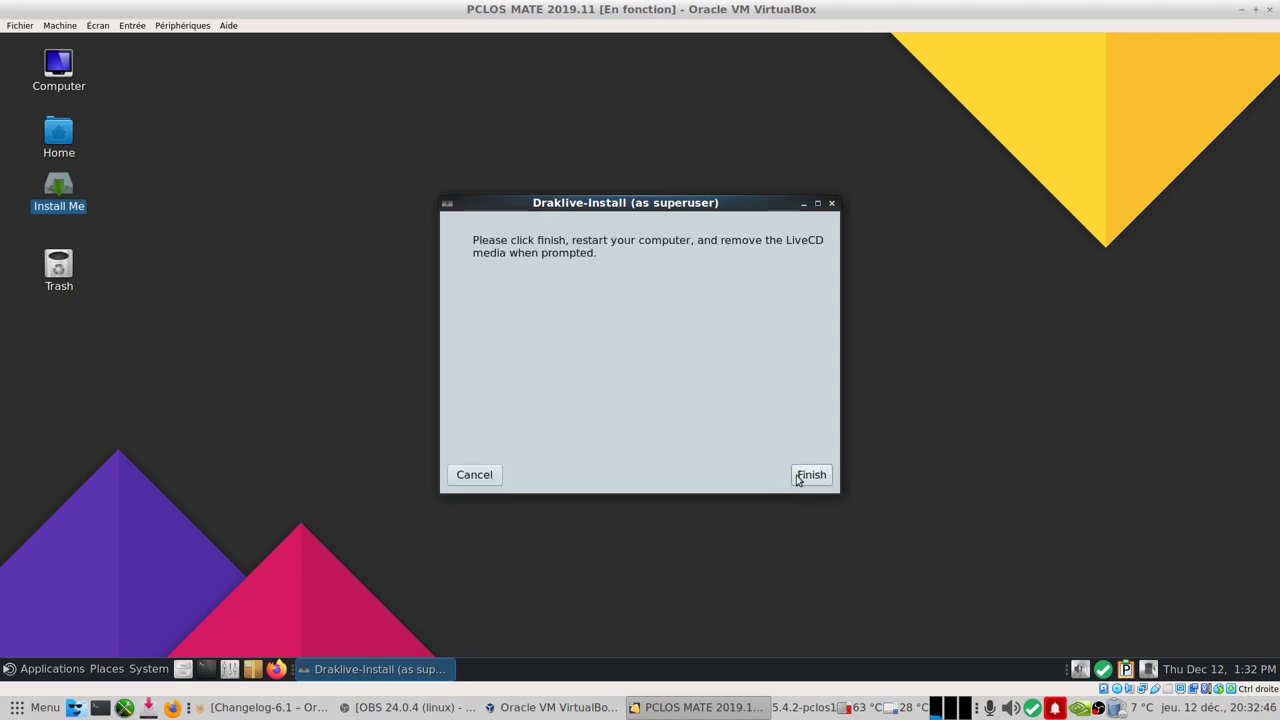
Finish the installer and restart the live system from System > Shut Down
left_click(811, 475)
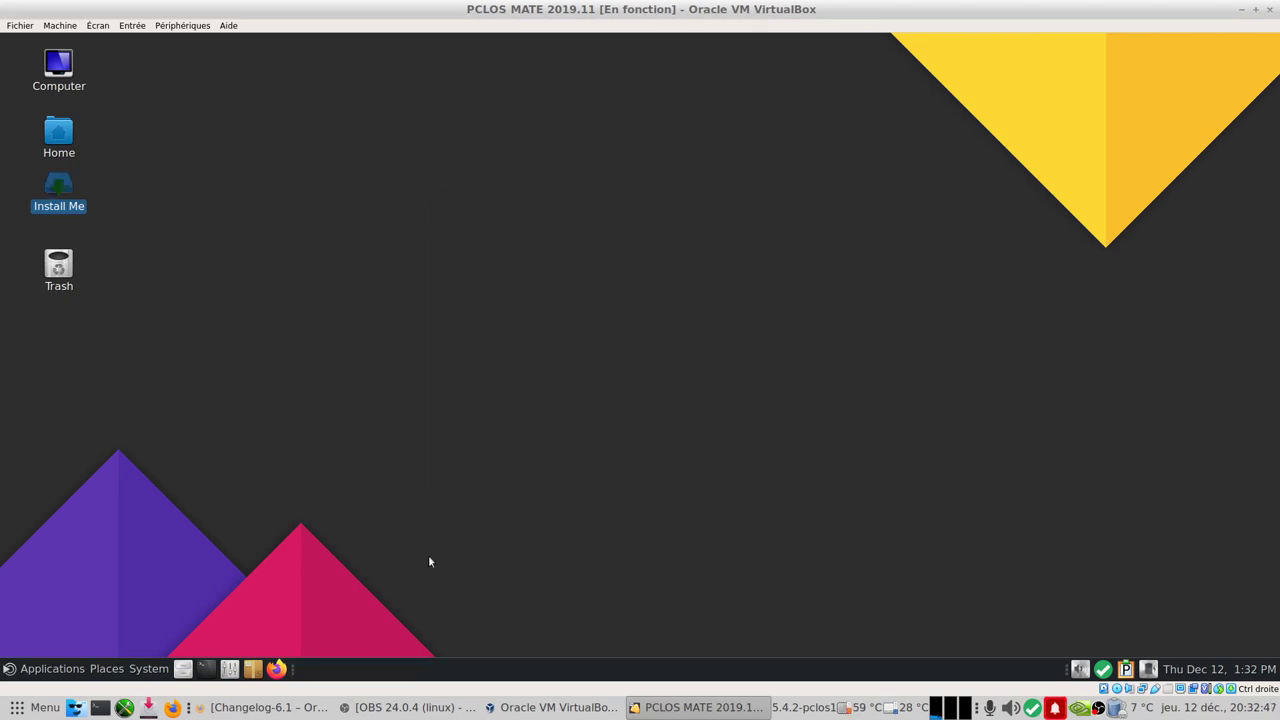
left_click(148, 668)
left_click(172, 650)
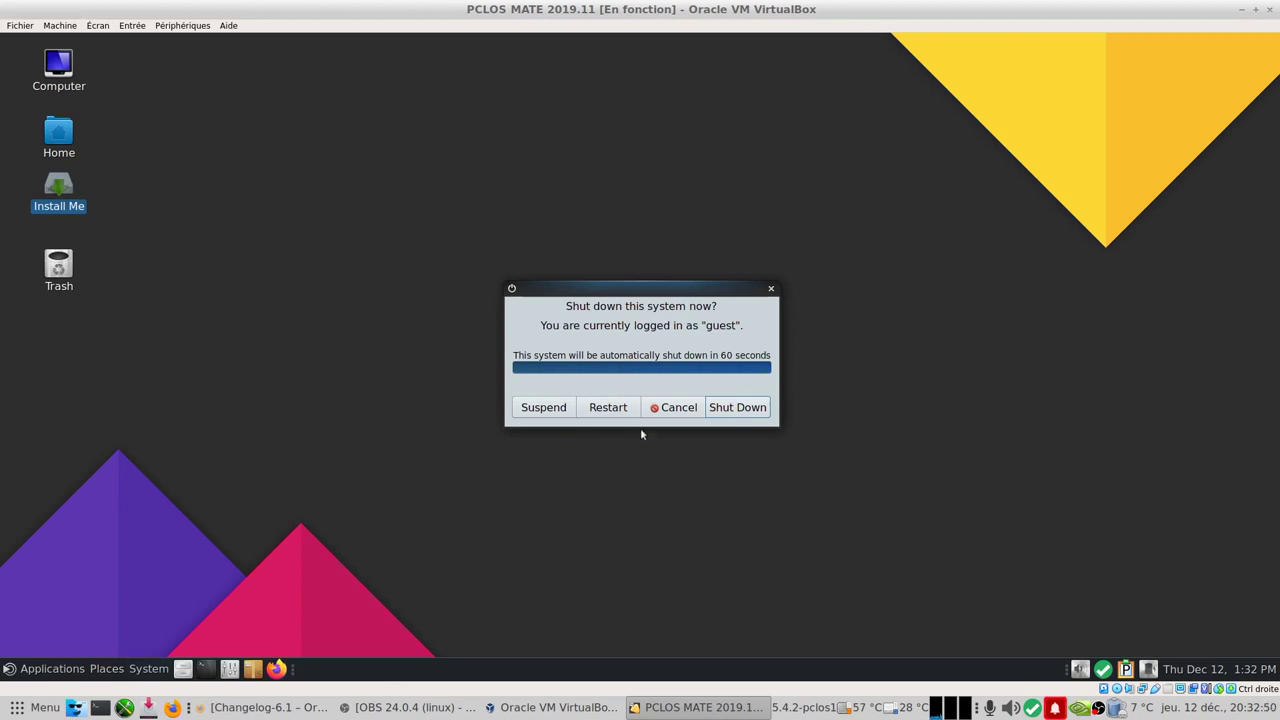
left_click(615, 412)
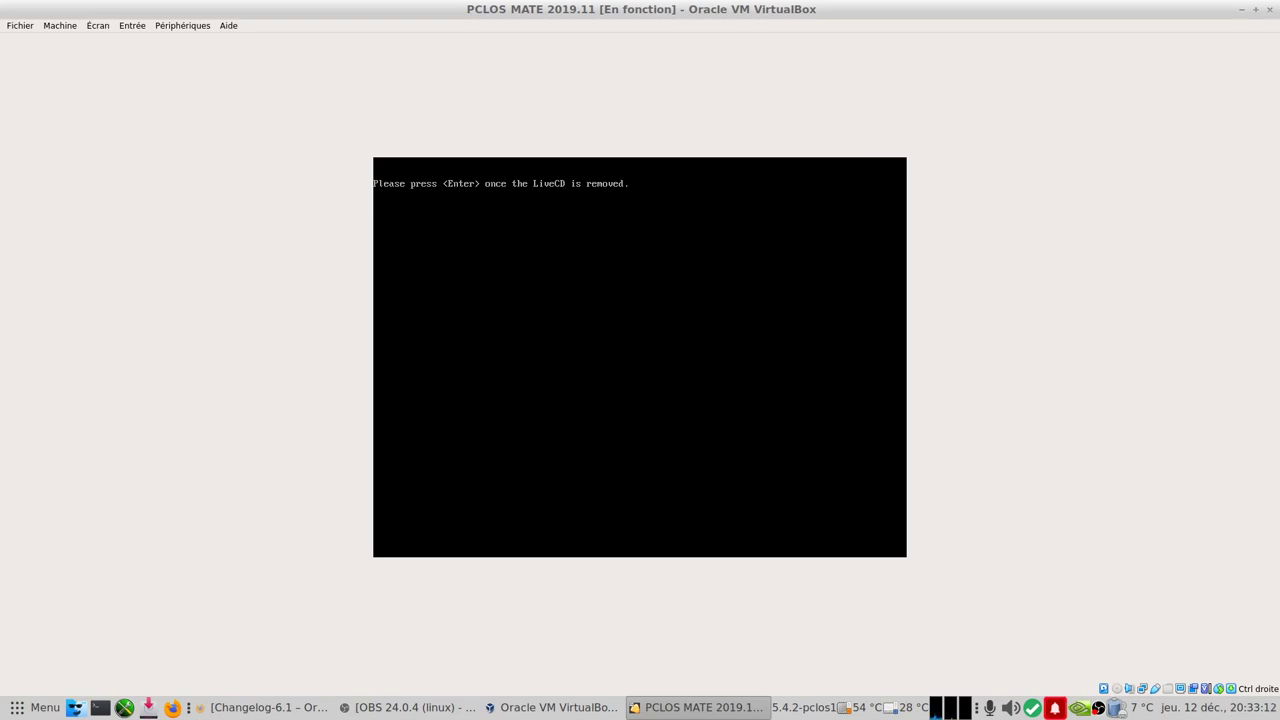
Confirm LiveCD removal, boot the default GRUB entry, then open, move and close the soft keyboard
key("Return")
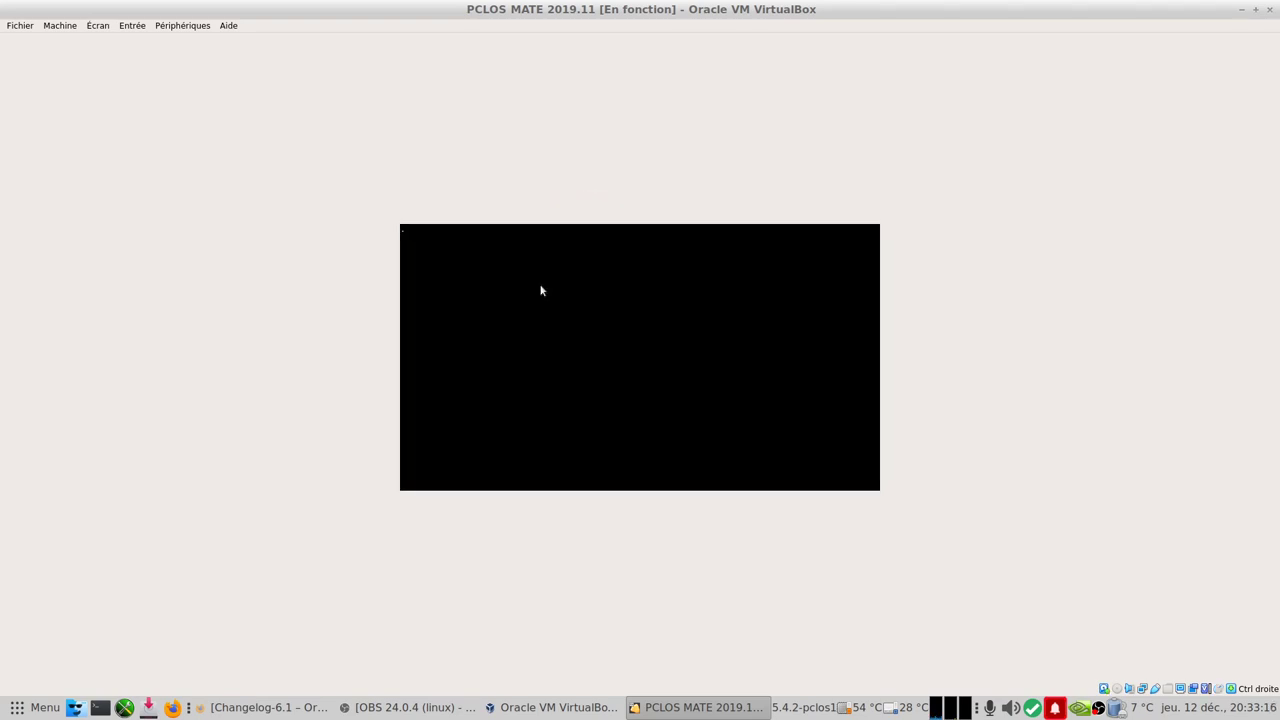
key("Return")
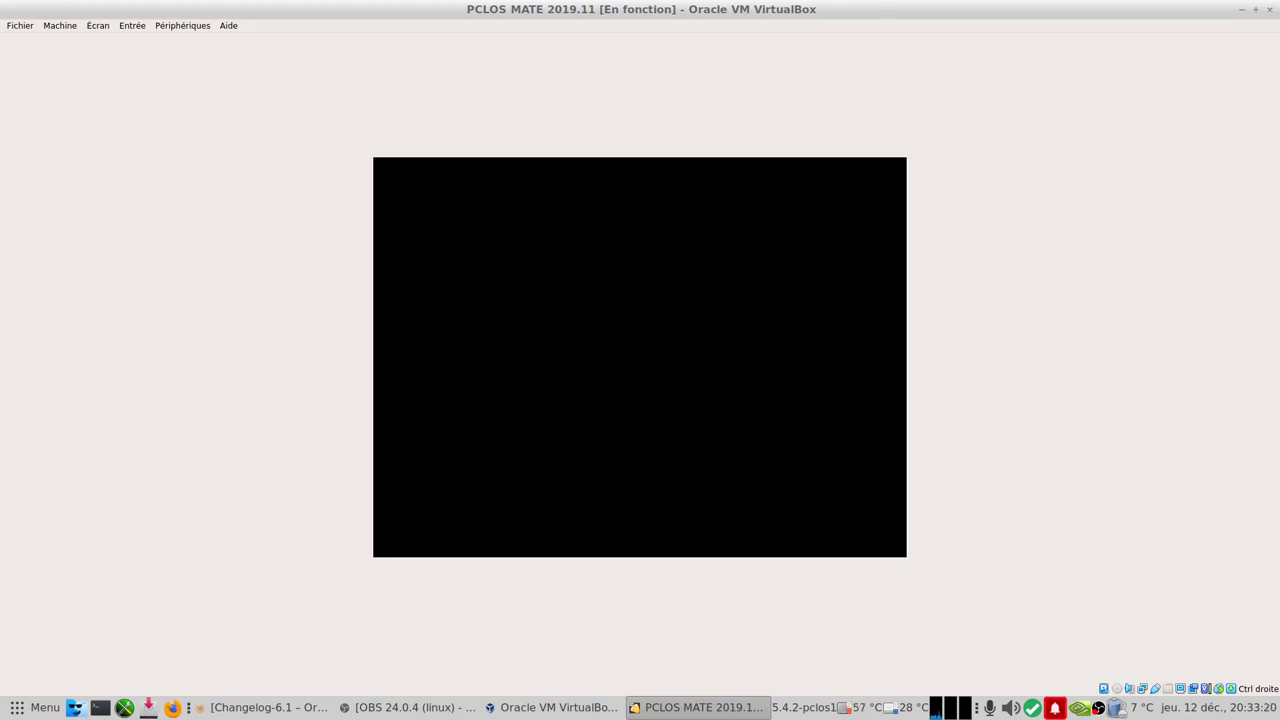
left_click(130, 28)
mouse_move(141, 44)
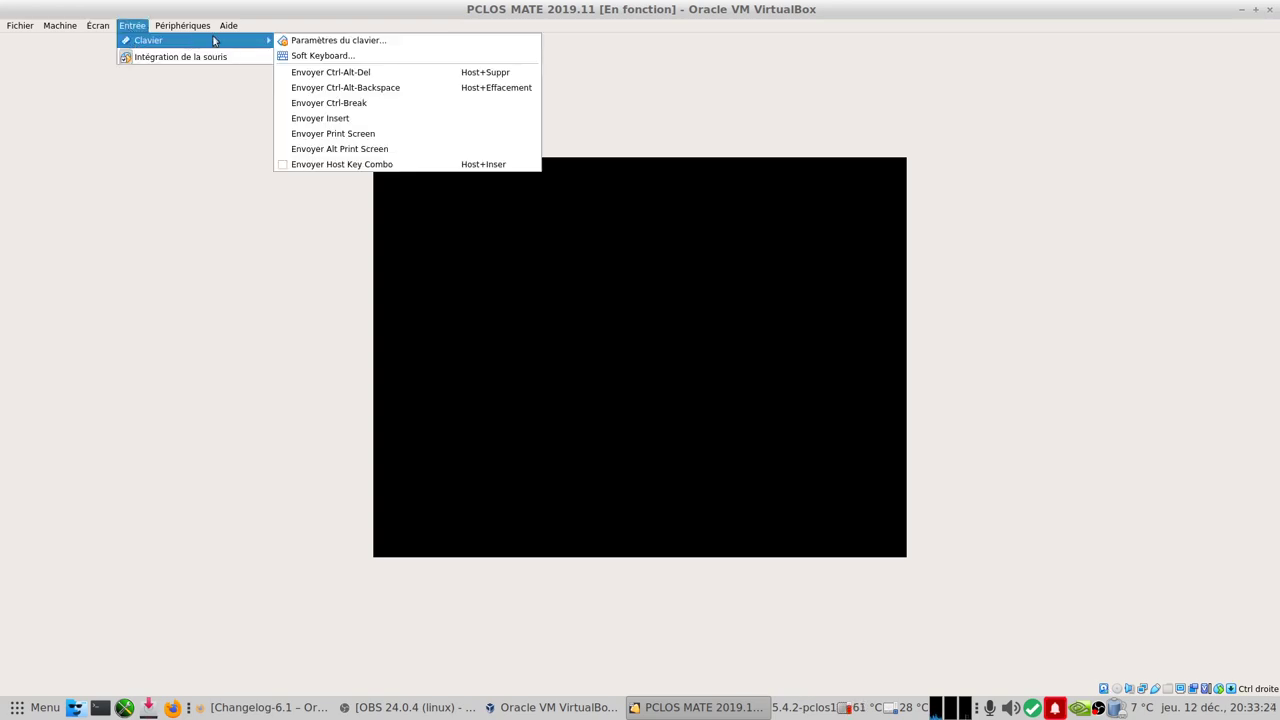
left_click(398, 62)
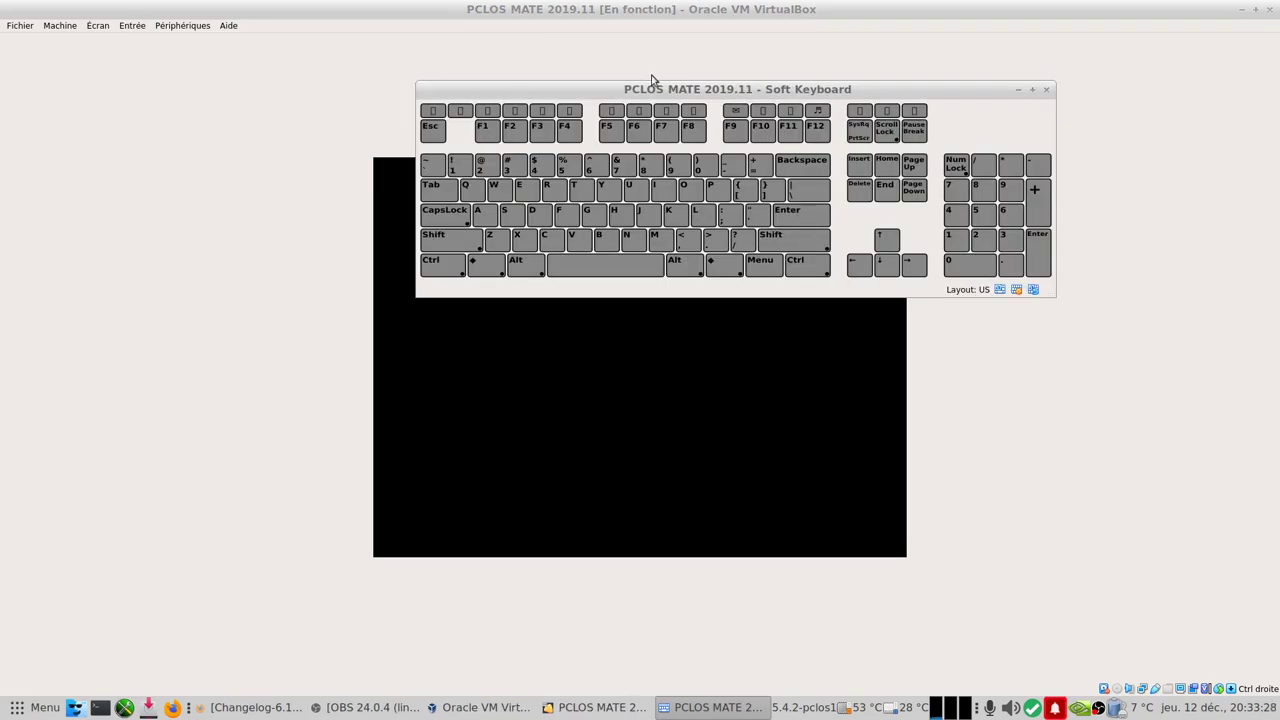
left_click_drag(763, 90, 688, 121)
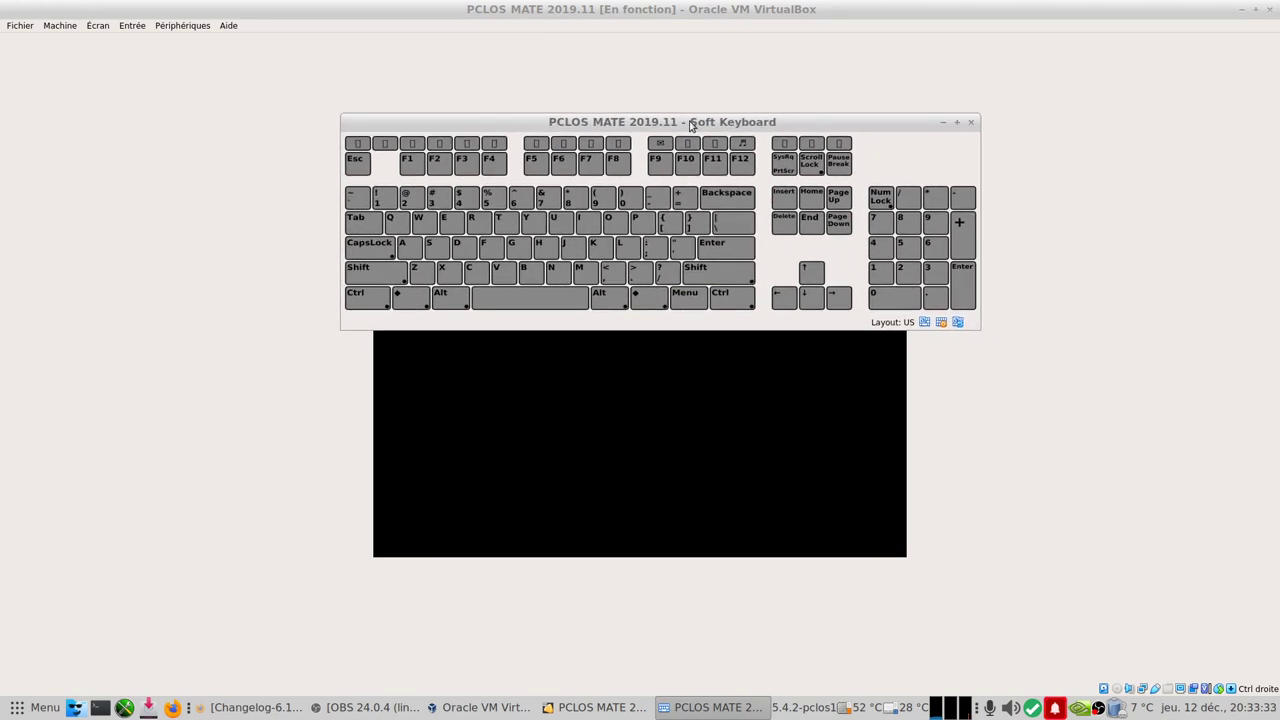
left_click(970, 124)
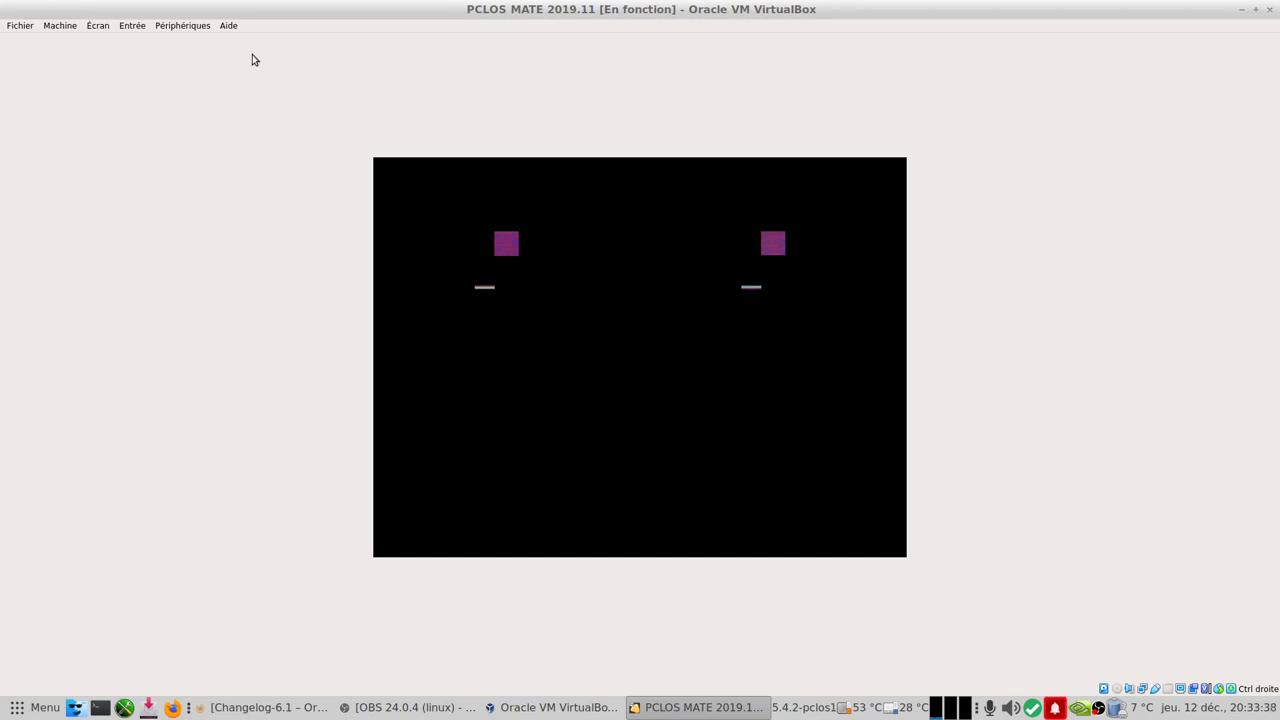
View the VM's session information window and close it
left_click(65, 28)
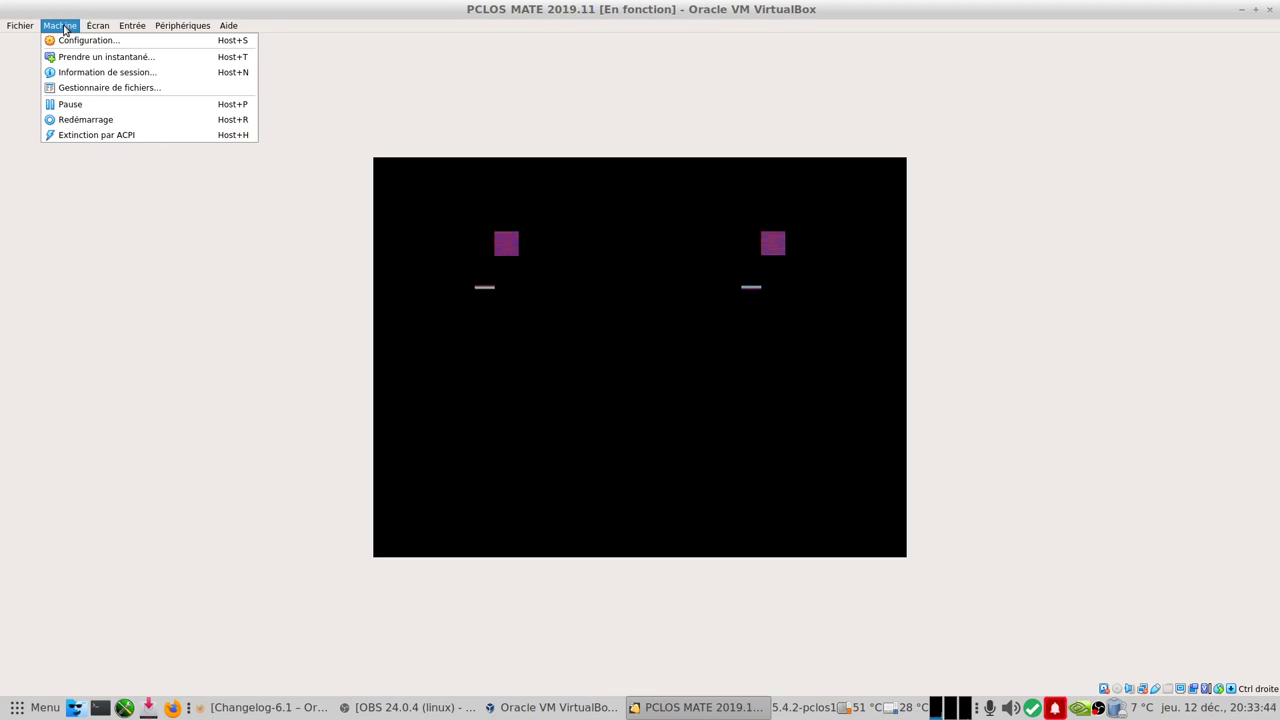
left_click(122, 77)
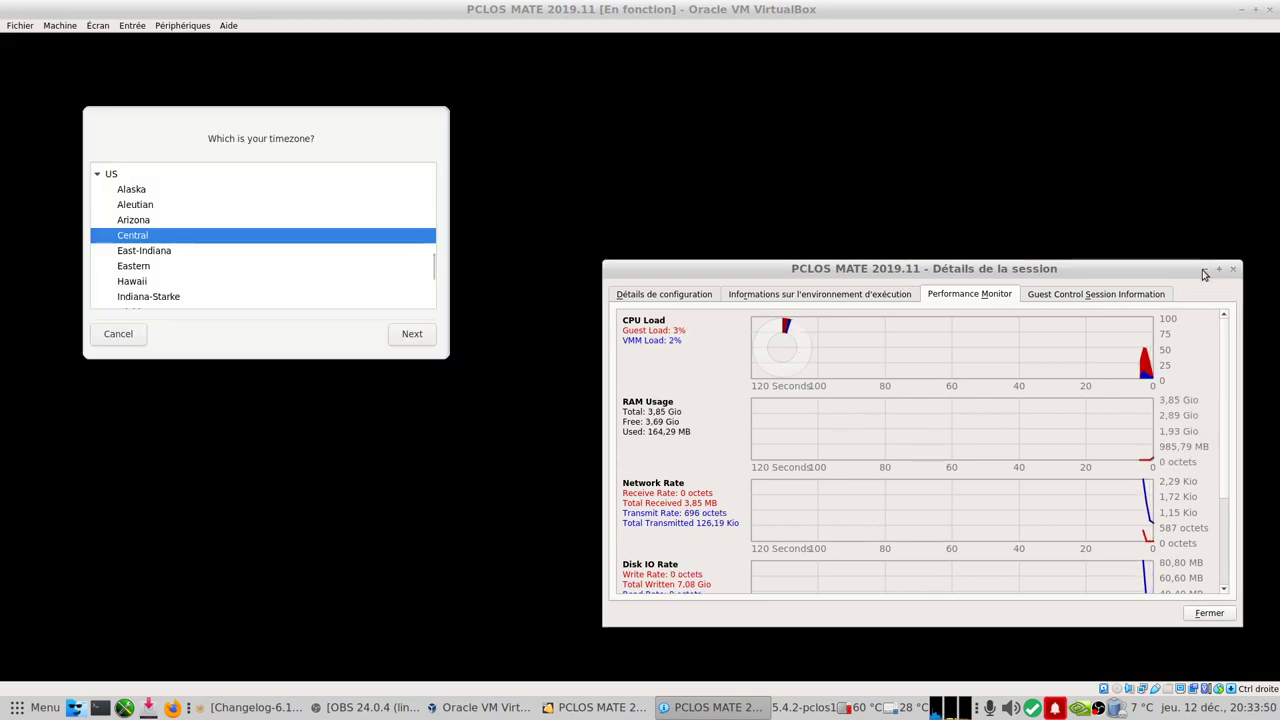
left_click(1233, 269)
Set the timezone to Europe/Paris and the hardware clock to UTC
scroll(246, 234, "up", 5)
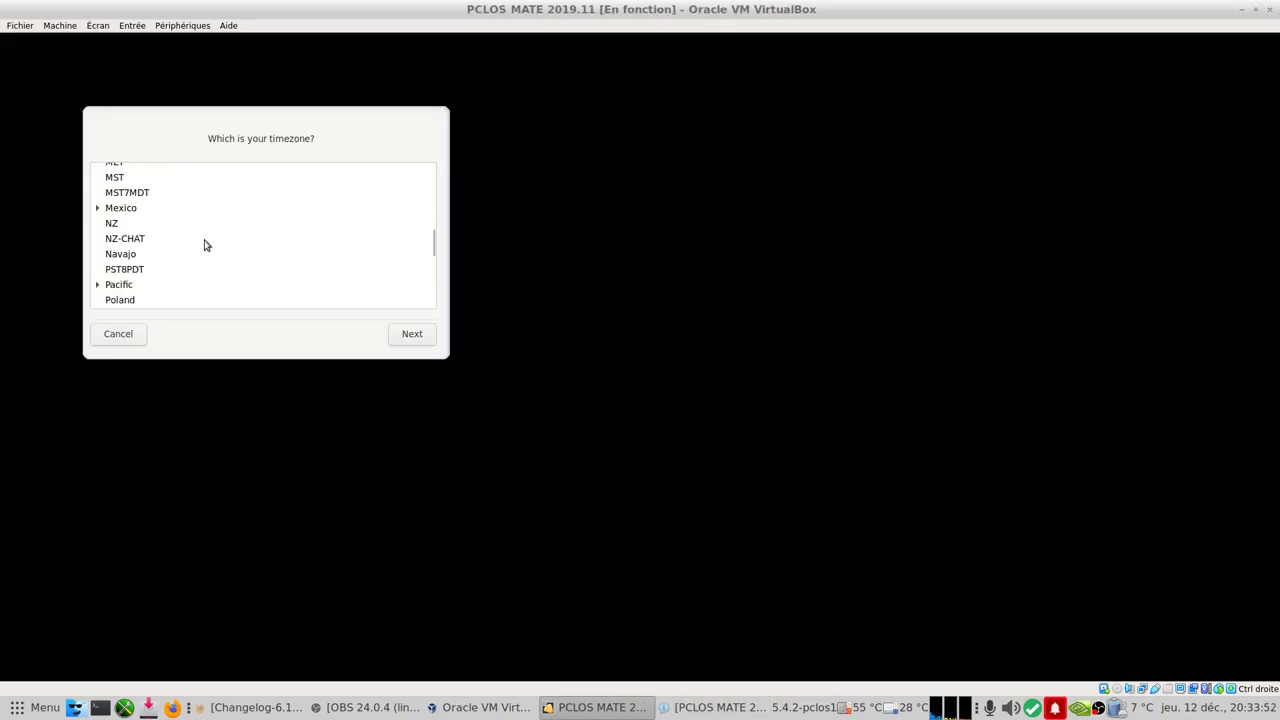
scroll(204, 245, "up", 5)
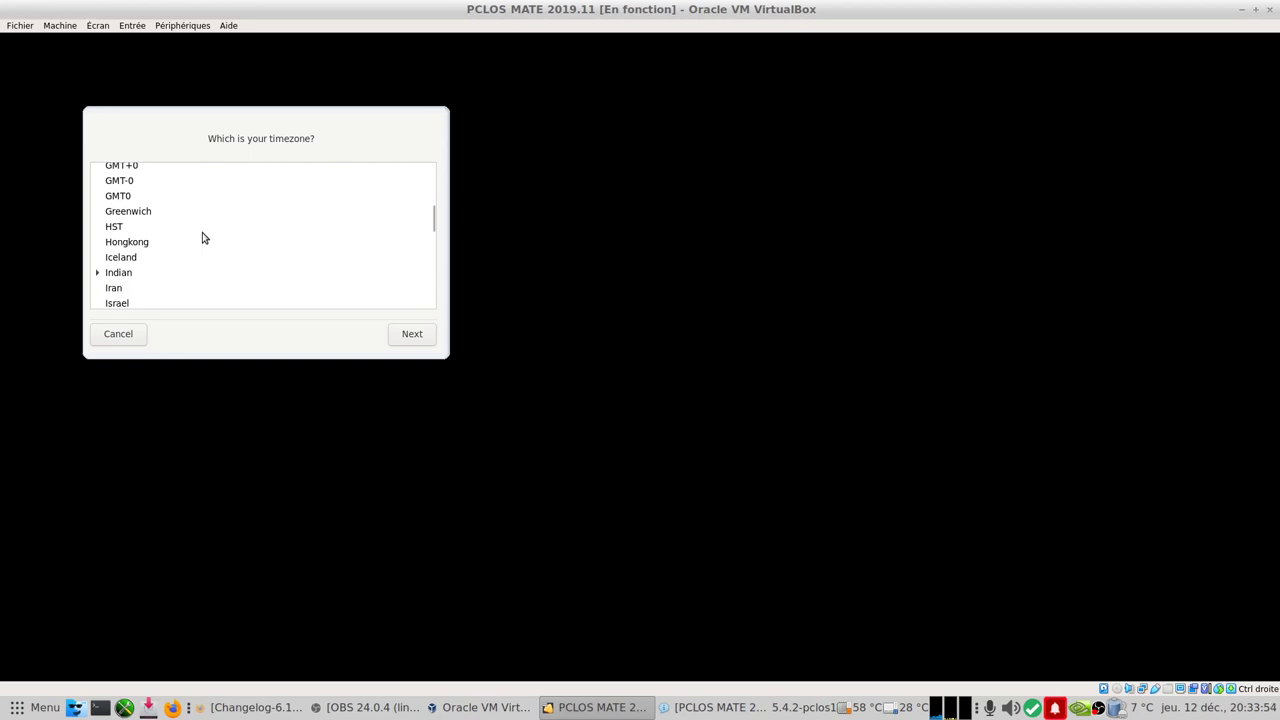
scroll(202, 238, "up", 3)
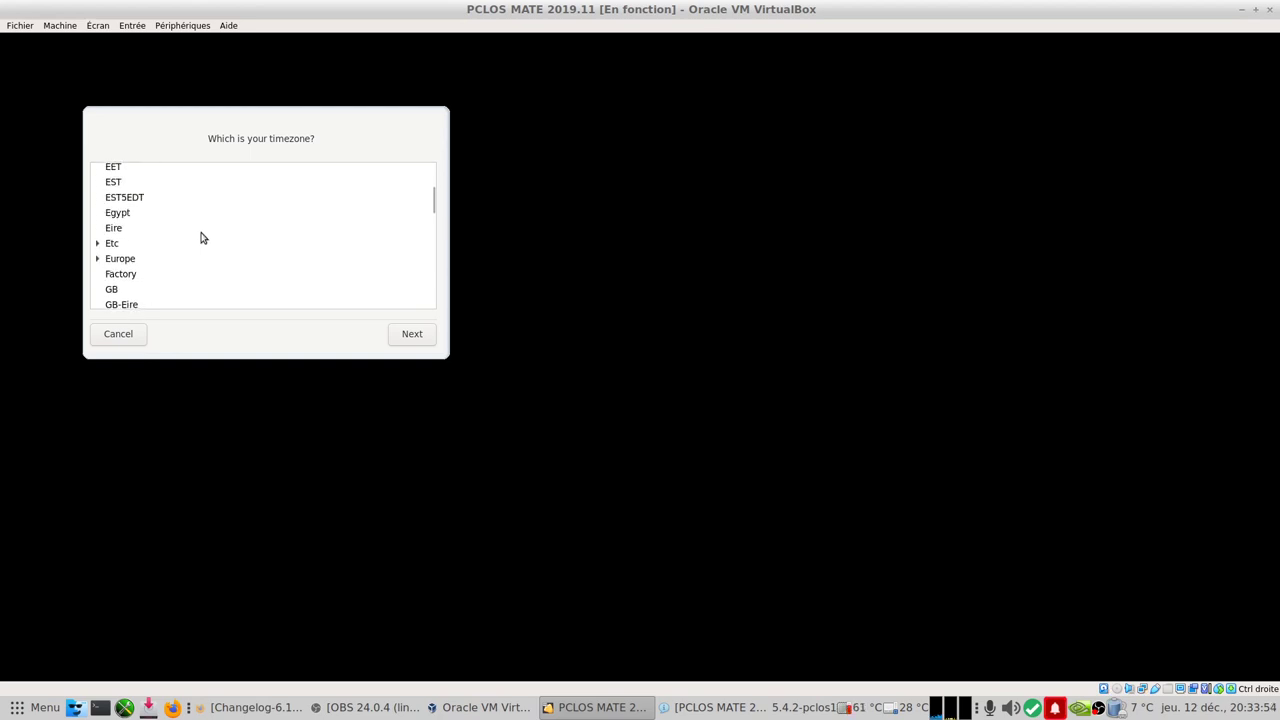
left_click(97, 259)
scroll(203, 254, "down", 6)
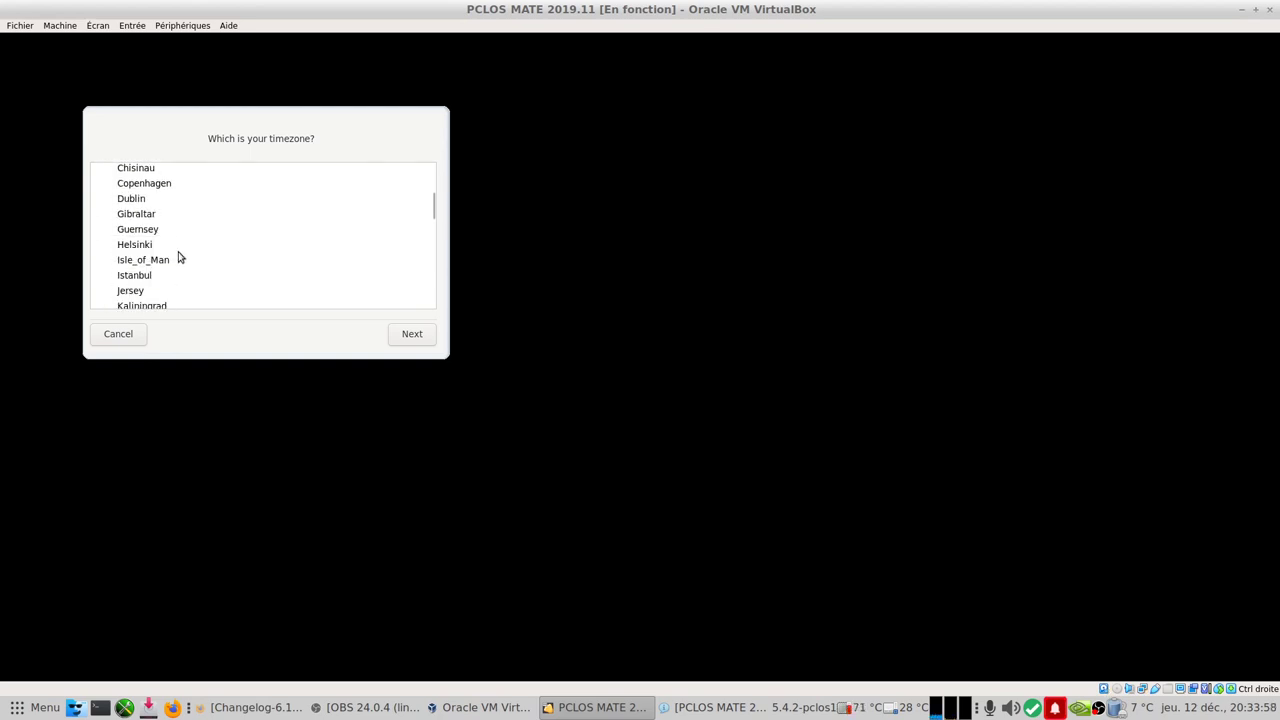
scroll(180, 258, "down", 5)
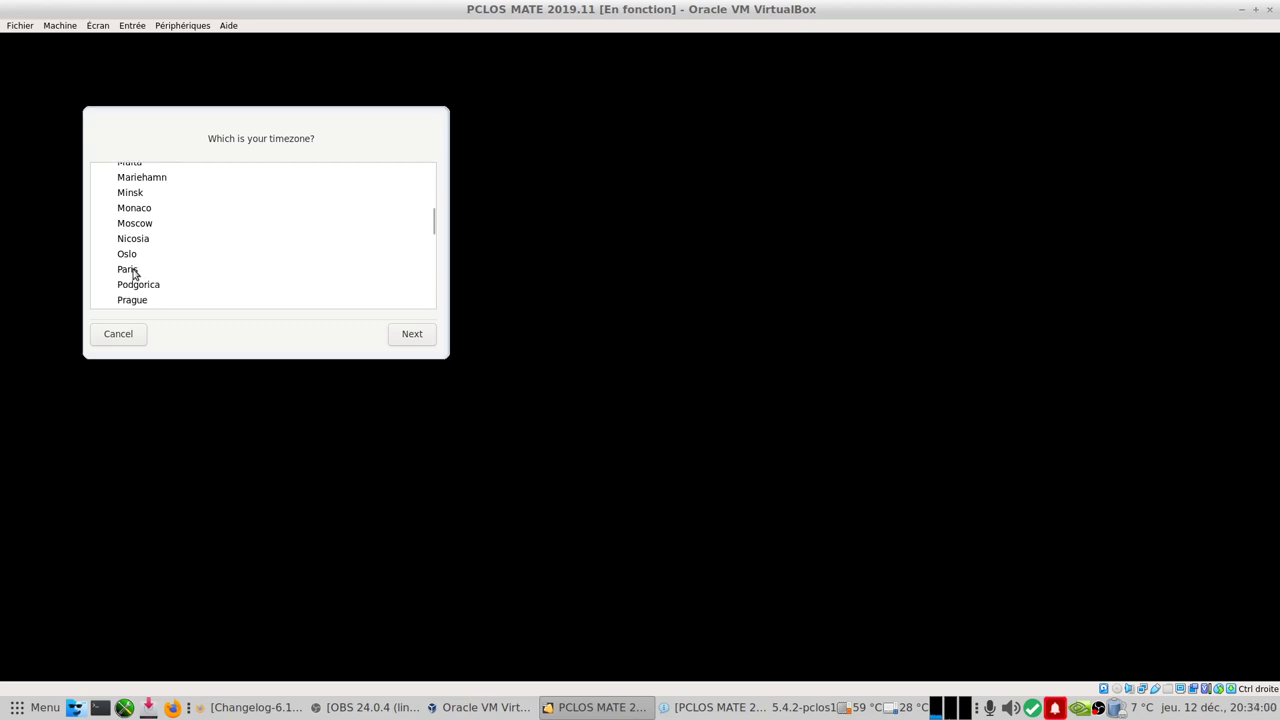
left_click(133, 270)
left_click(411, 334)
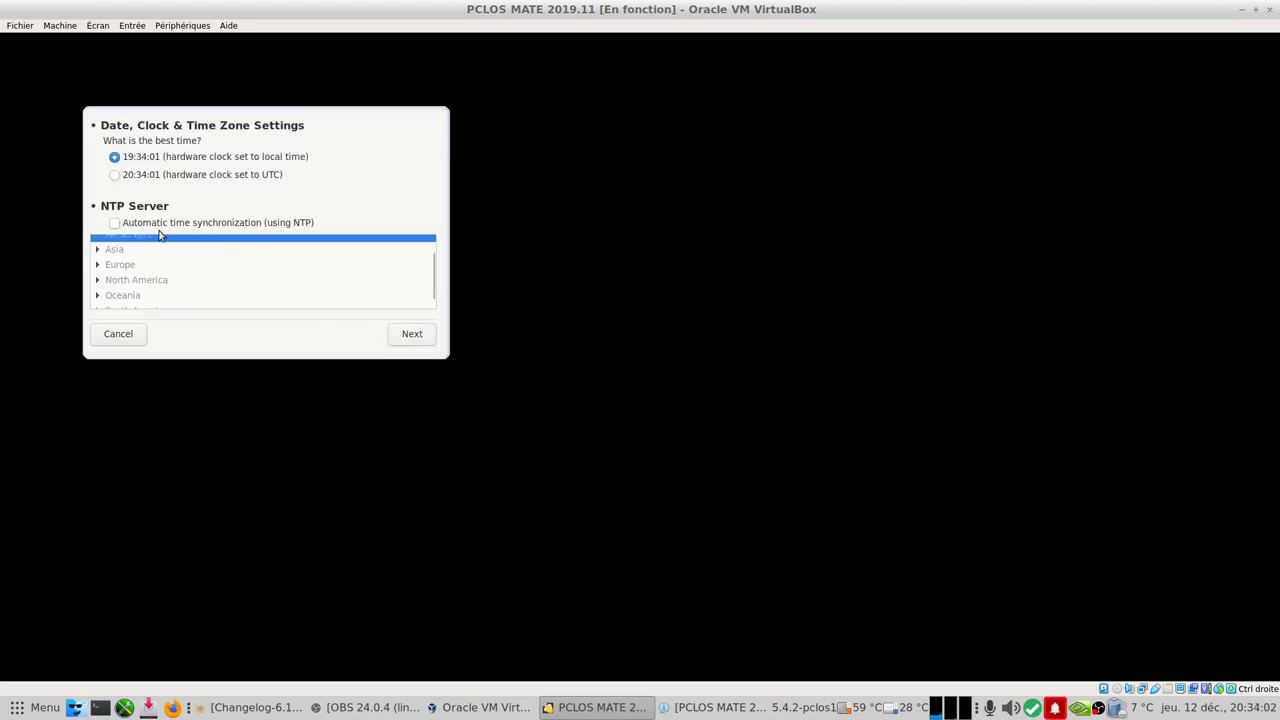
left_click(119, 176)
left_click(411, 334)
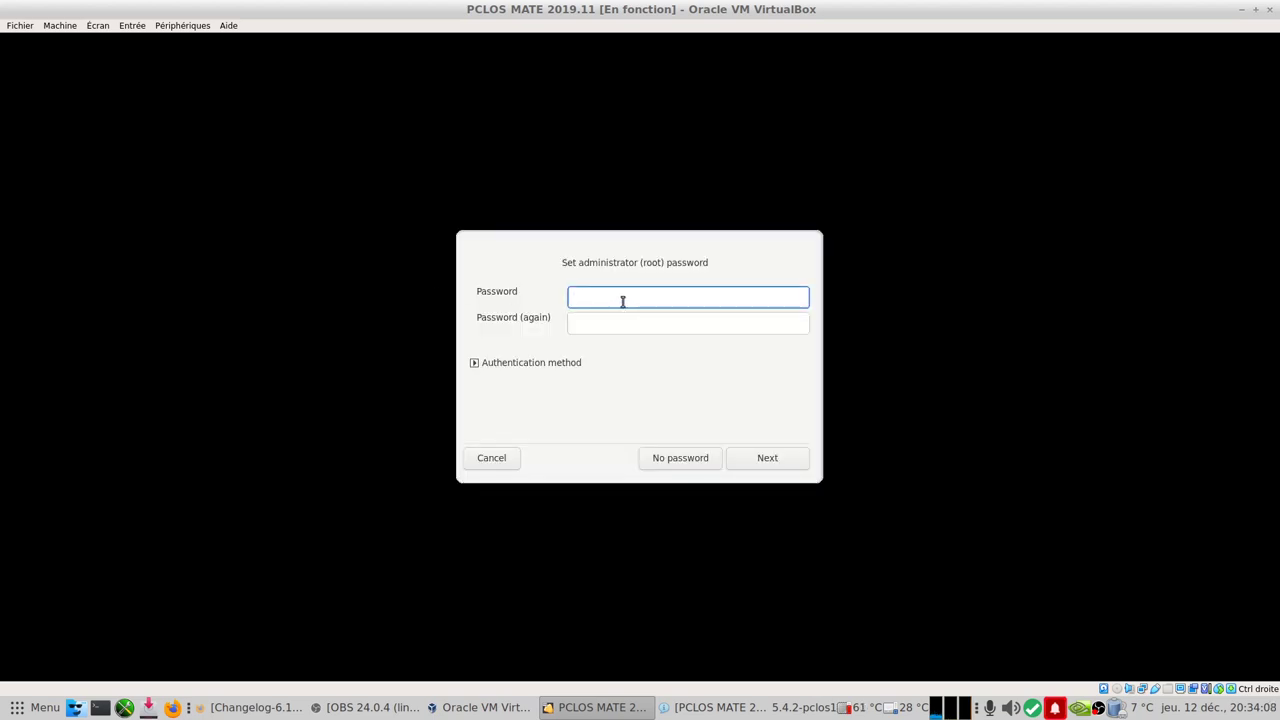
Set and confirm the root password, entering a longer one after the too-short warning
type("a")
left_click(580, 325)
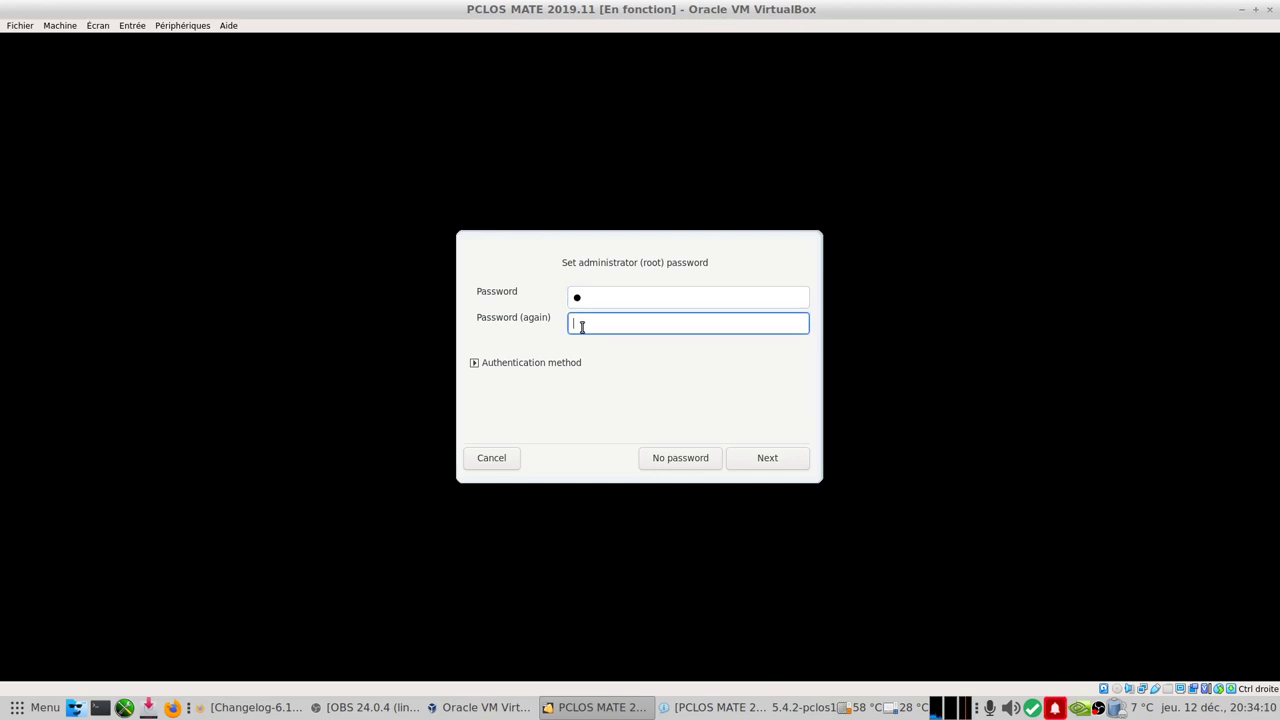
left_click(760, 457)
left_click(772, 383)
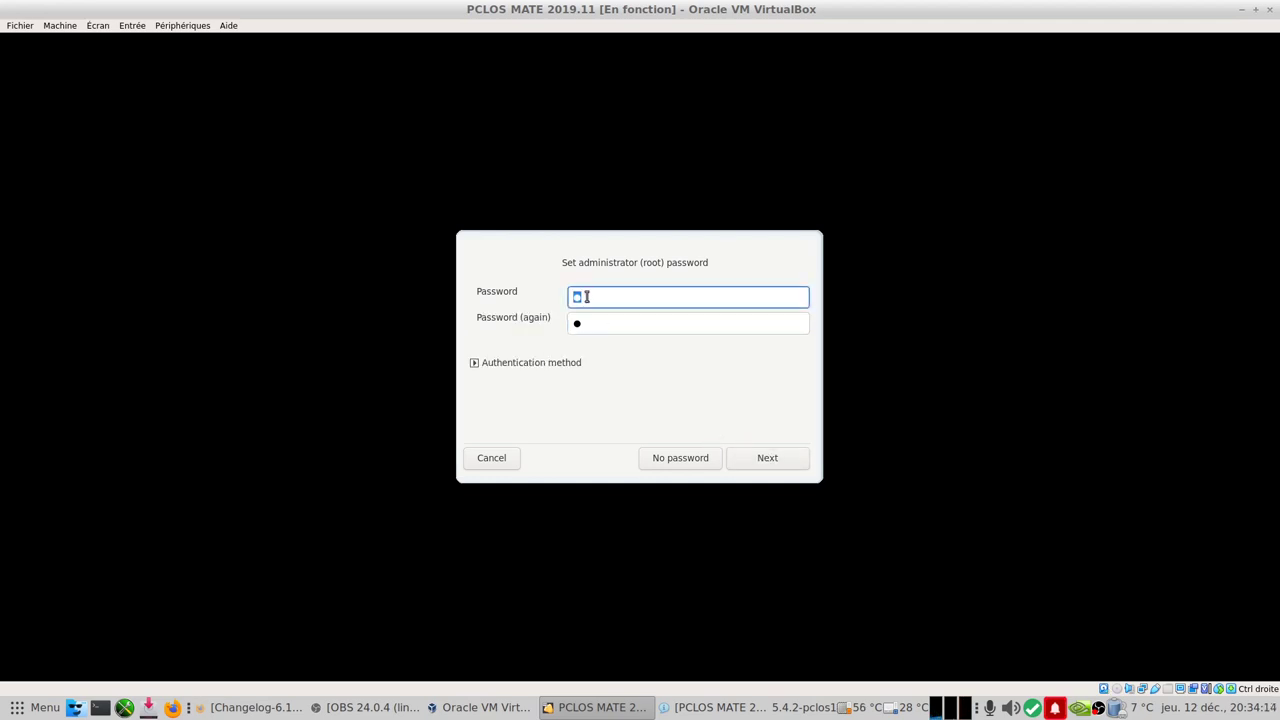
key("BackSpace")
left_click(604, 324)
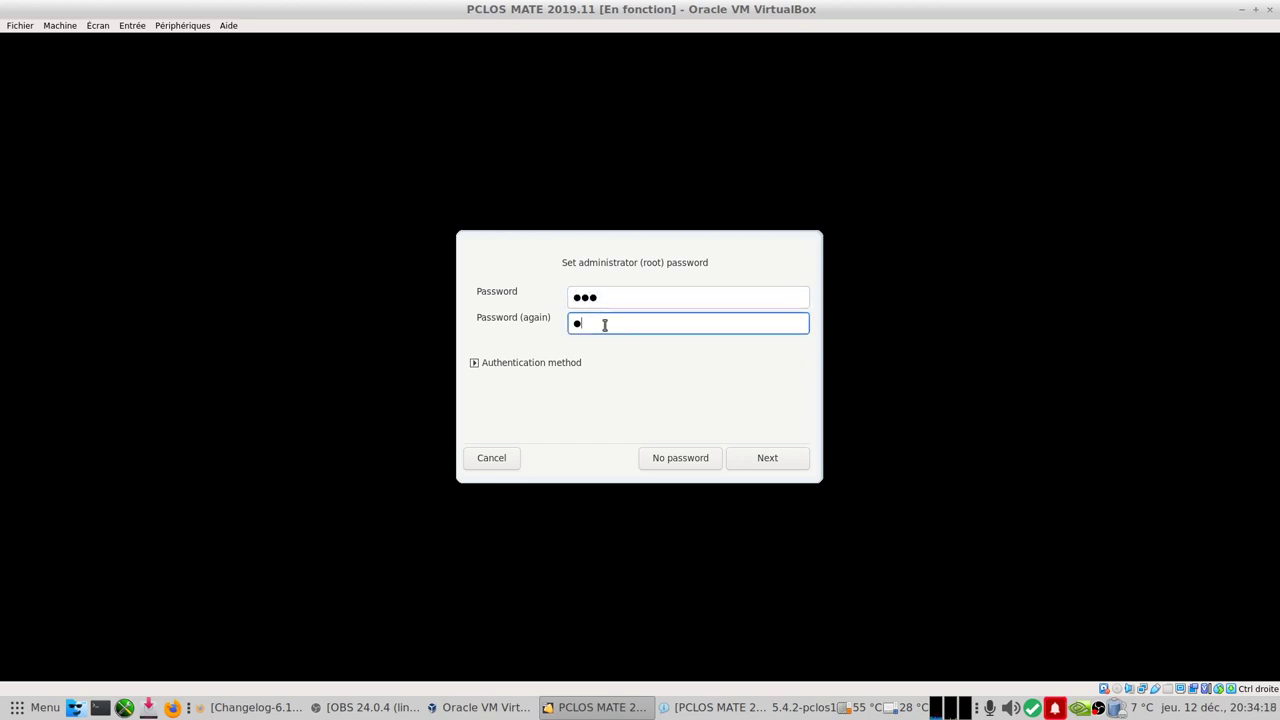
key("BackSpace")
left_click(772, 459)
Create the first user account with its real name, login name and confirmed password
type("mbl")
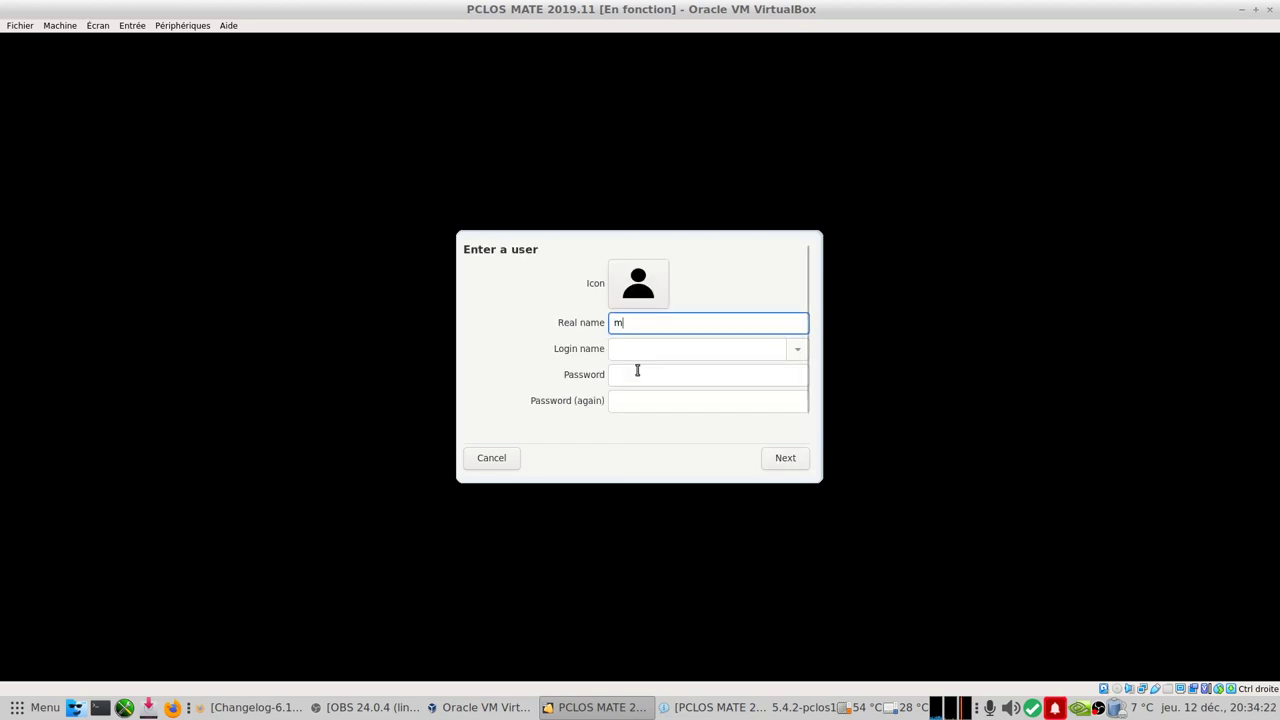
left_click(625, 350)
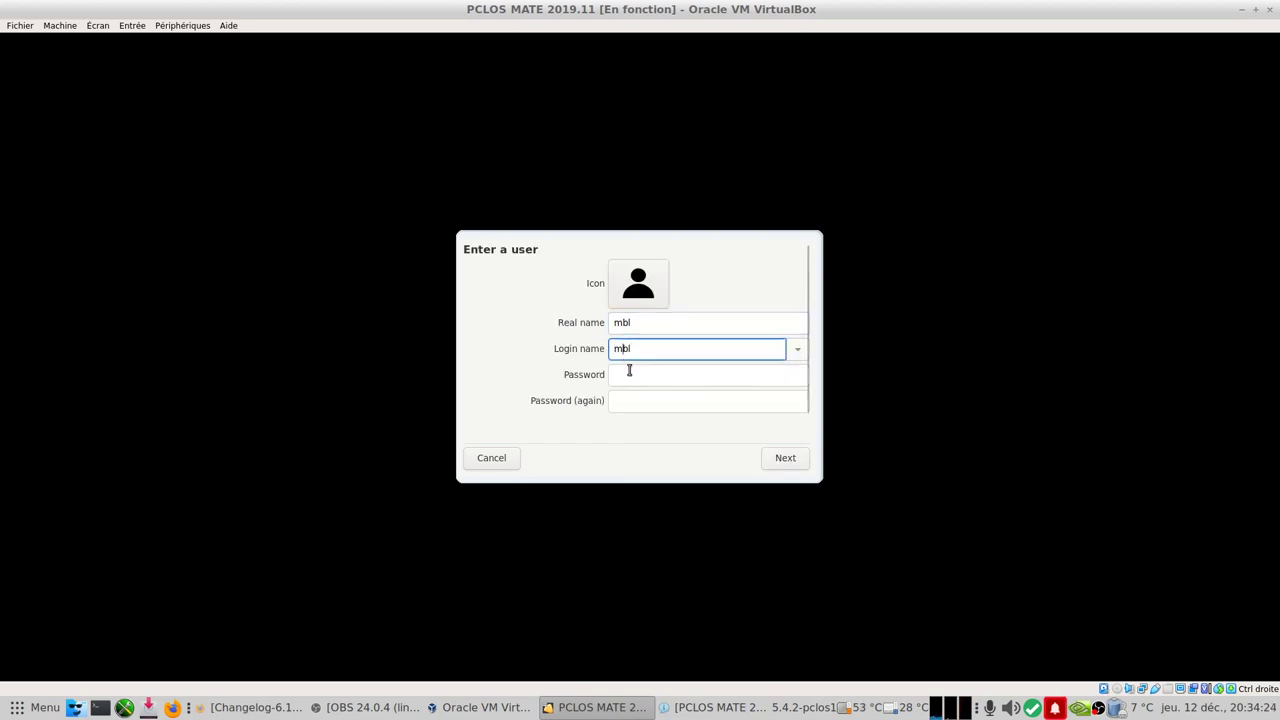
left_click(630, 376)
type("1")
left_click(628, 399)
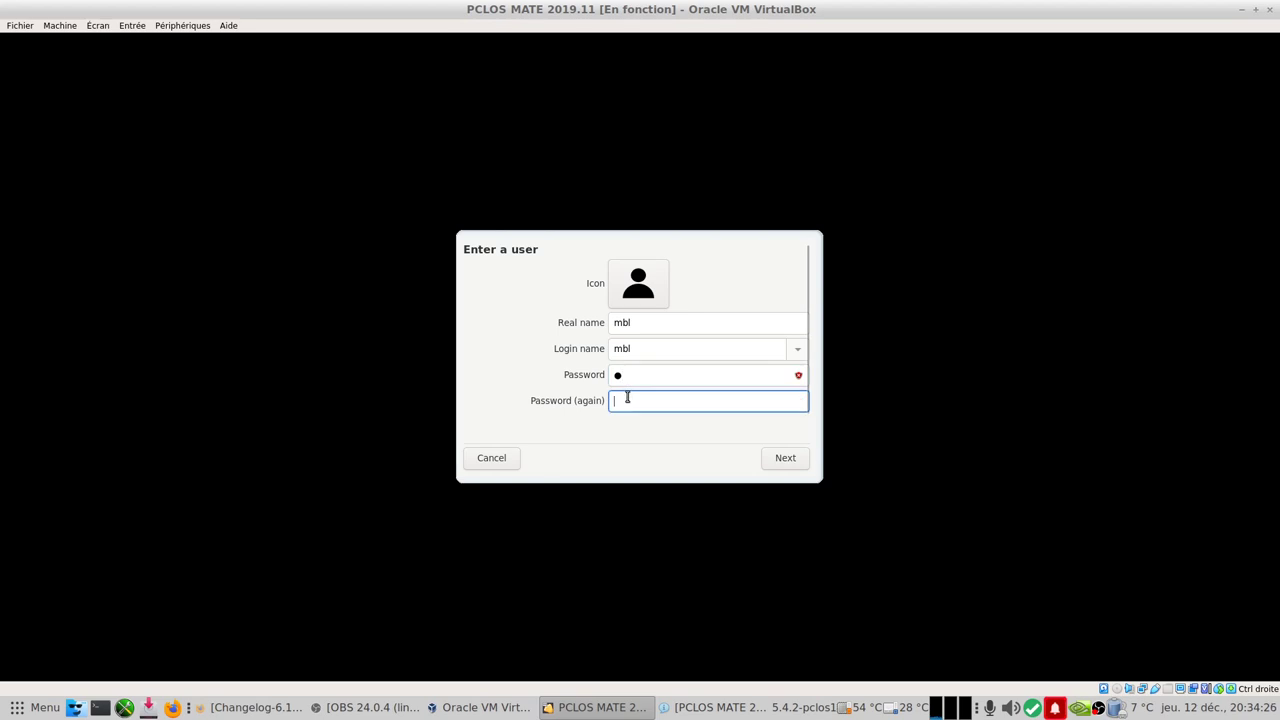
type("1")
left_click(784, 458)
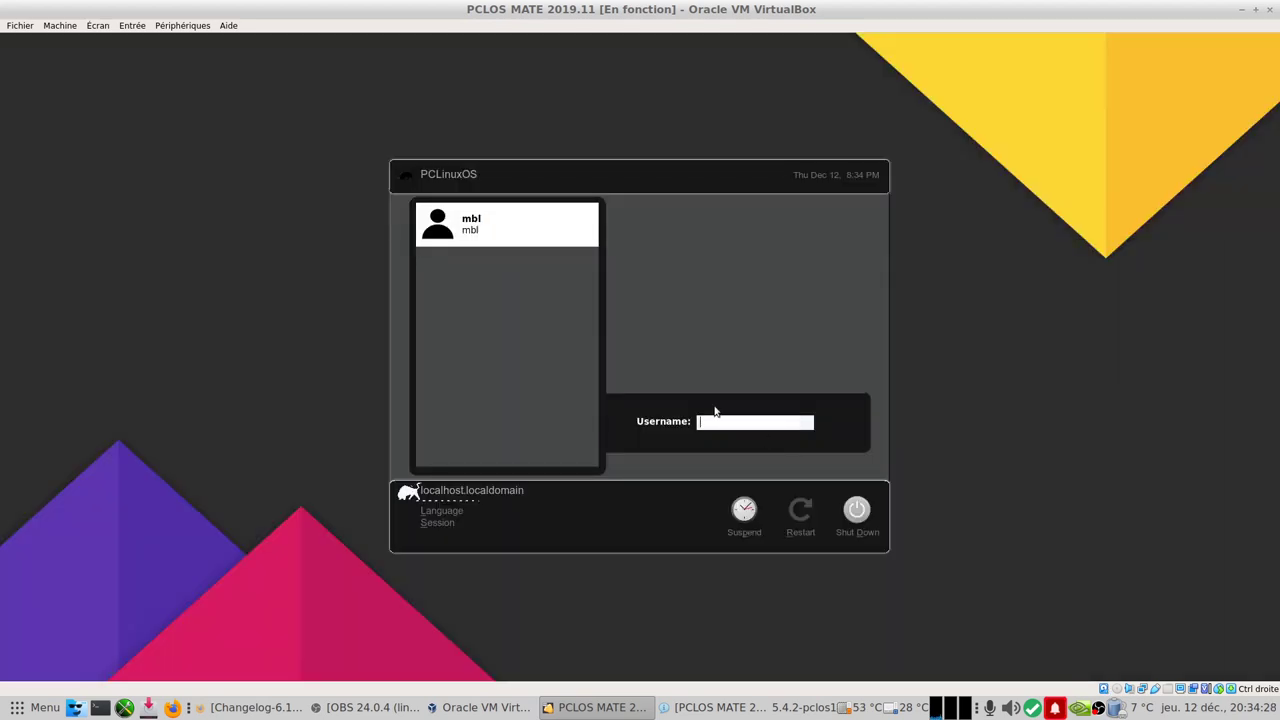
Select the new user on the login screen and sign in with their password
left_click(510, 243)
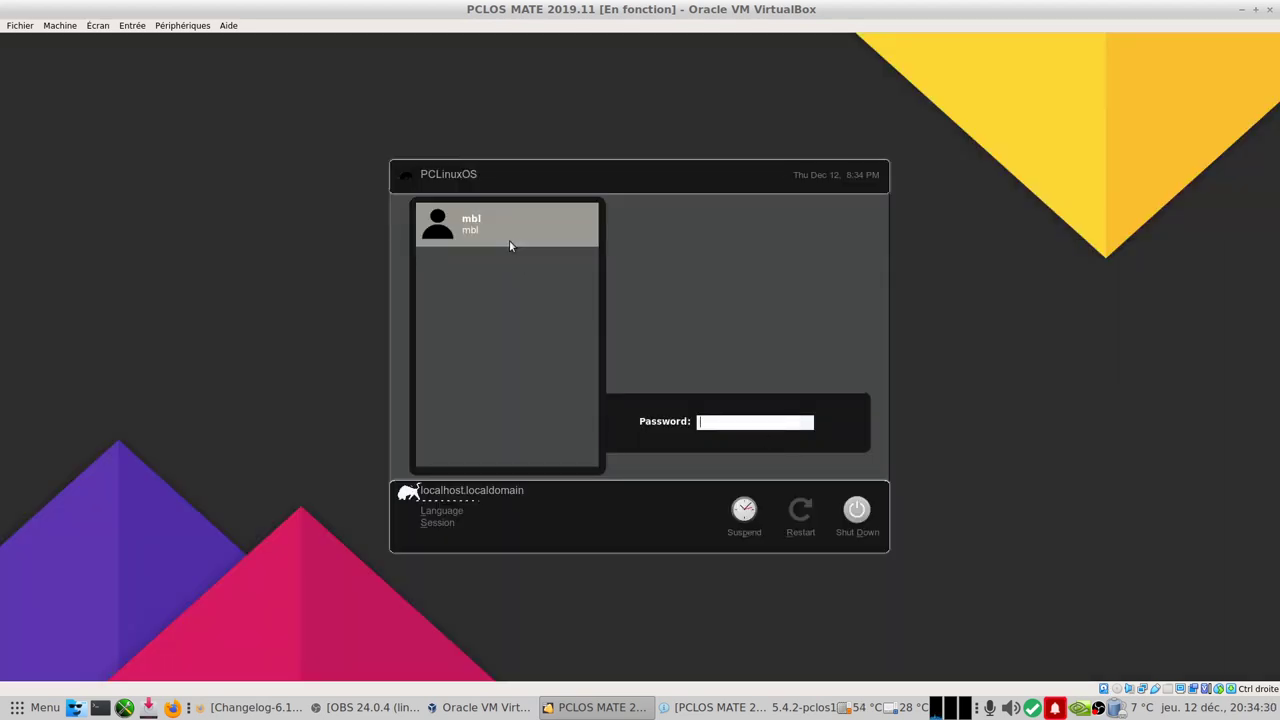
type("1")
key("Return")
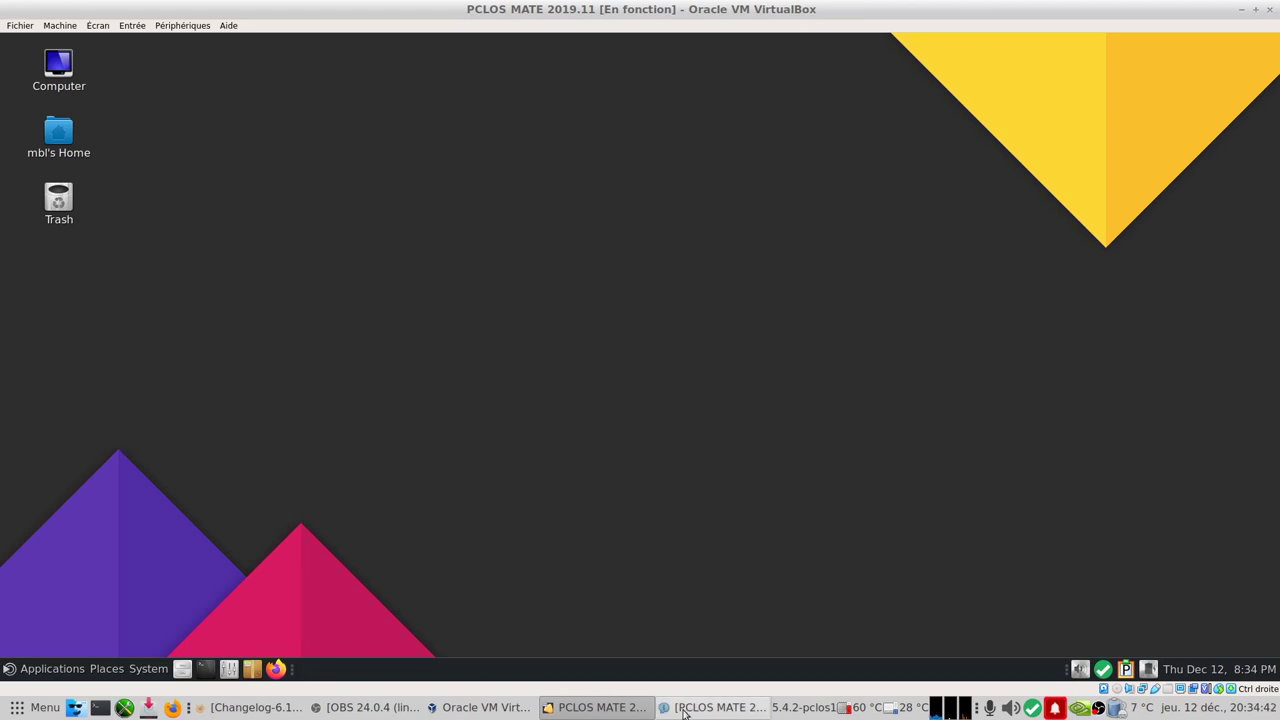
Open the Session Information window with Right Ctrl+N, move it and maximize it
key("Control_R+n")
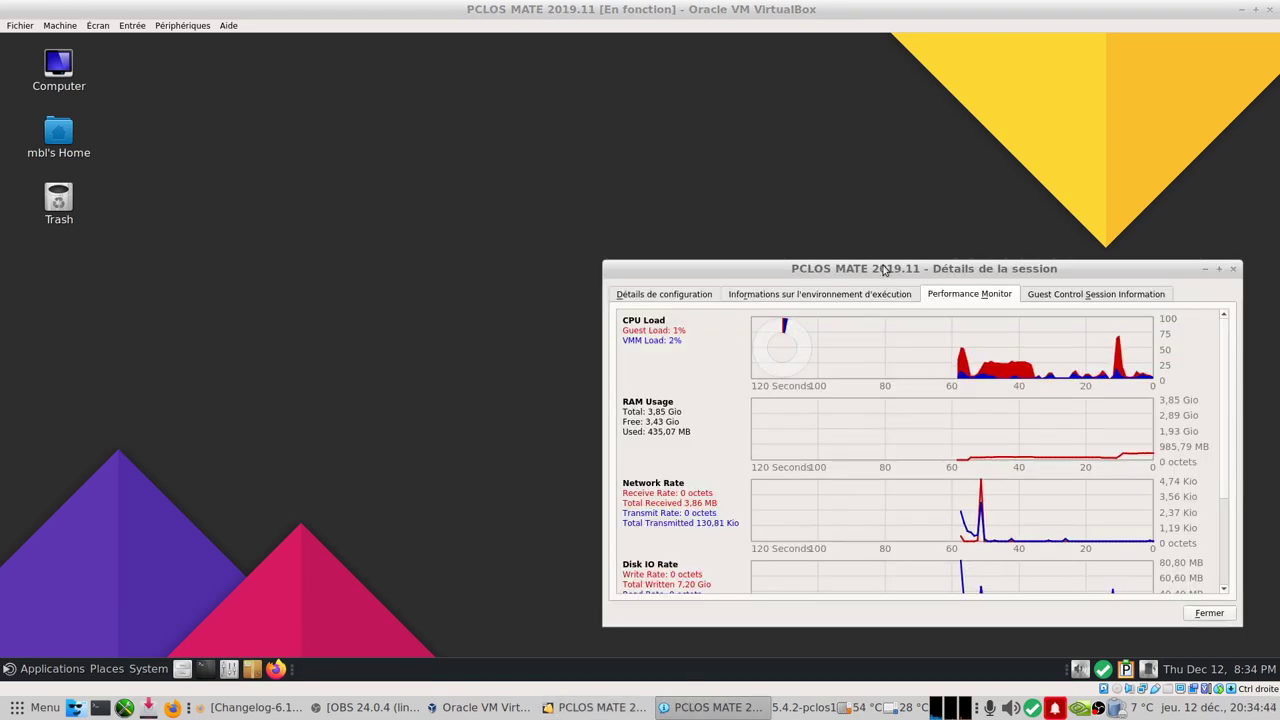
left_click_drag(883, 269, 745, 191)
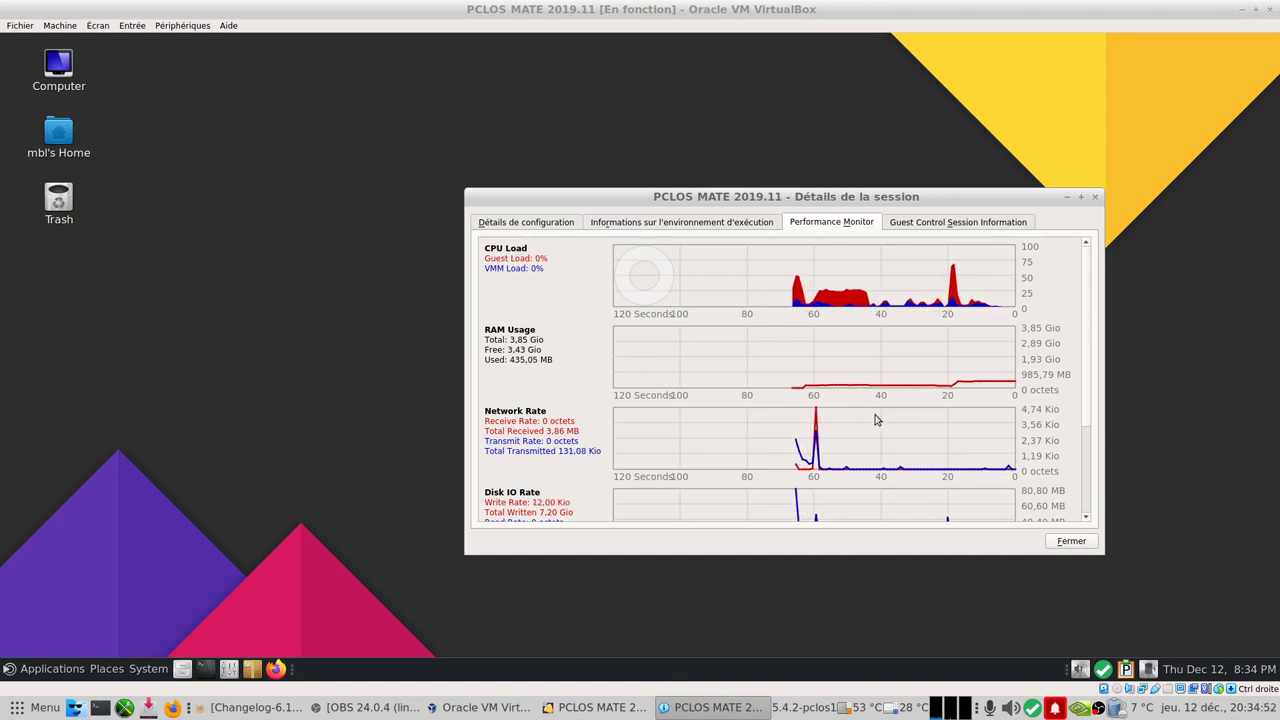
scroll(1088, 345, "down", 2)
scroll(1097, 369, "down", 2)
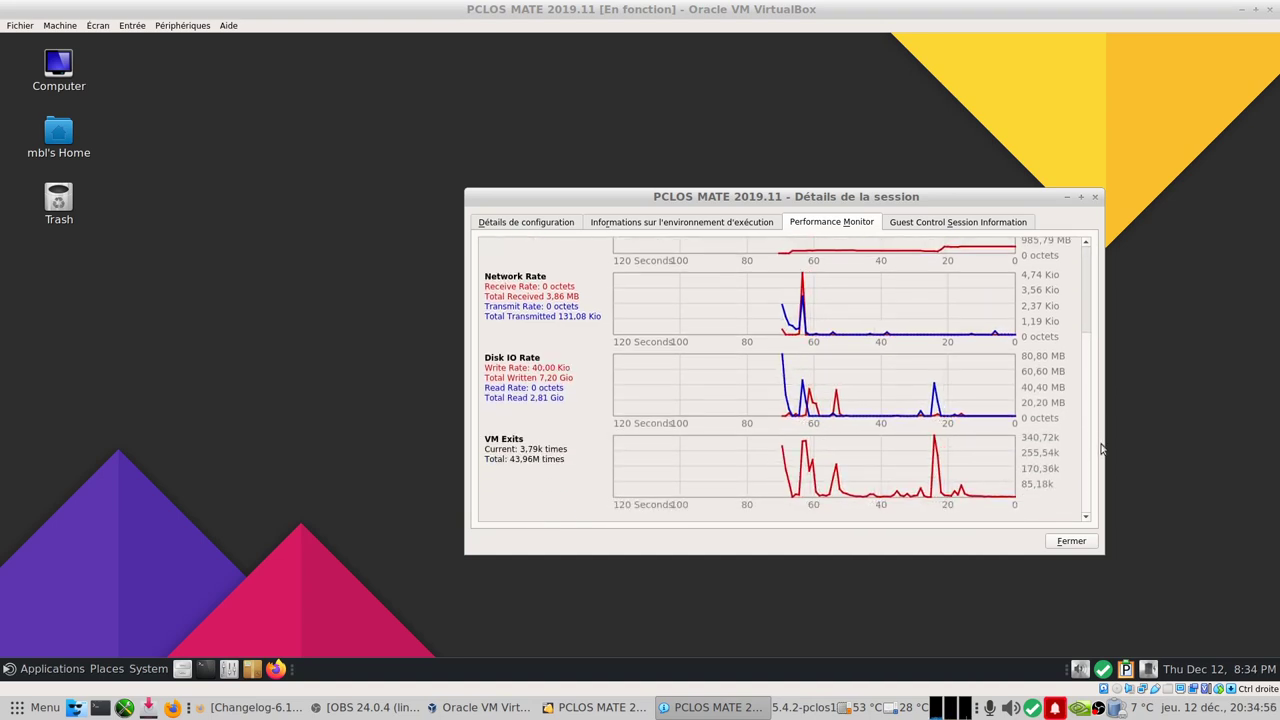
left_click(1080, 201)
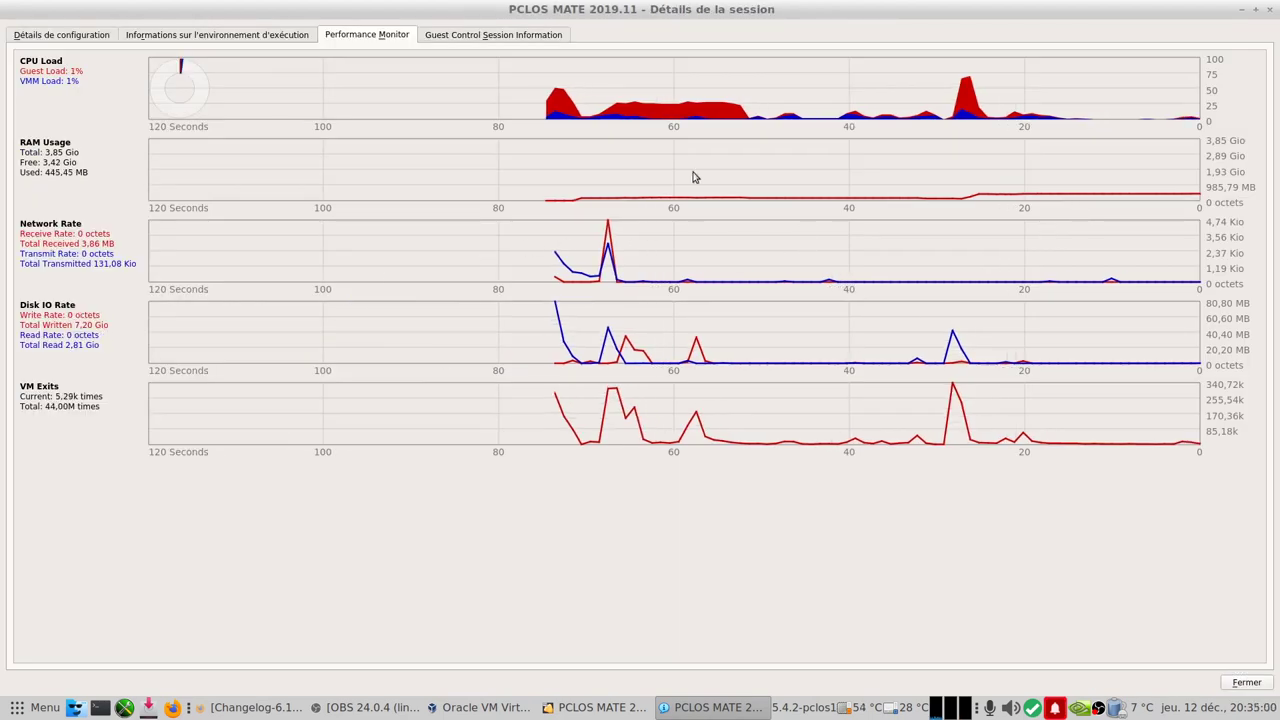
Browse the session tabs, return to Performance Monitor, then restore and reposition the window
left_click(457, 41)
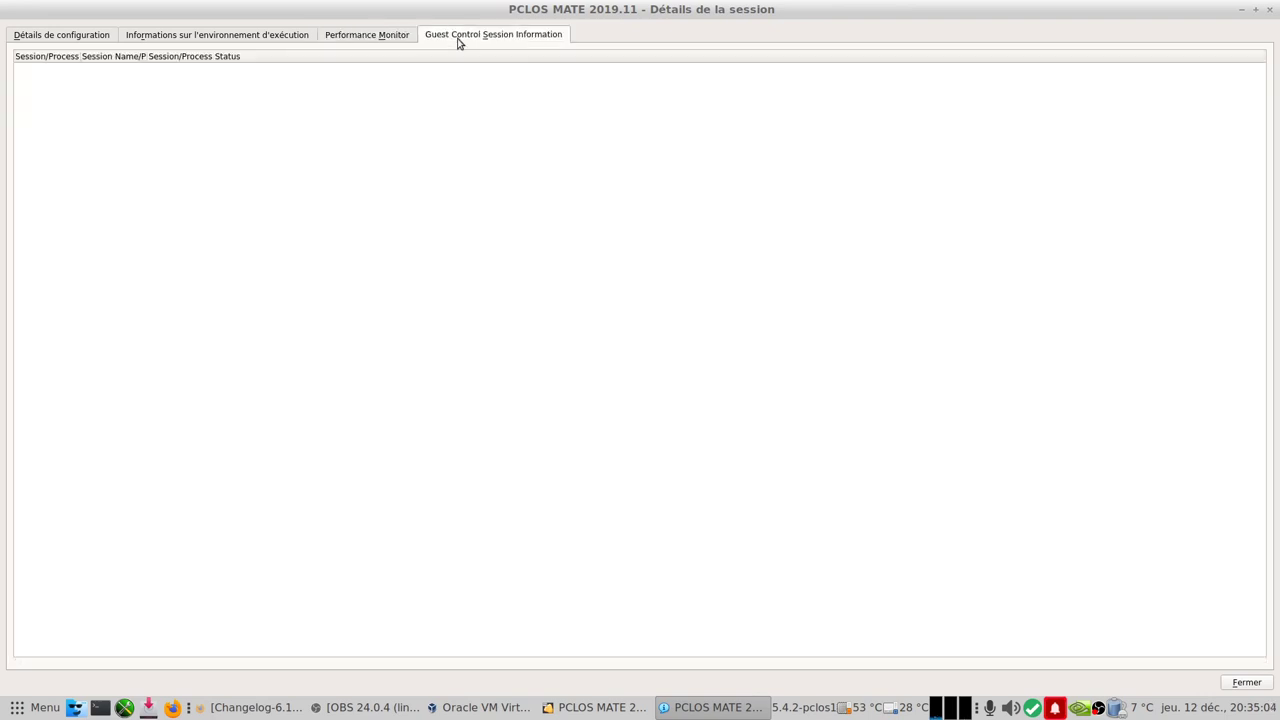
left_click(384, 38)
left_click(258, 40)
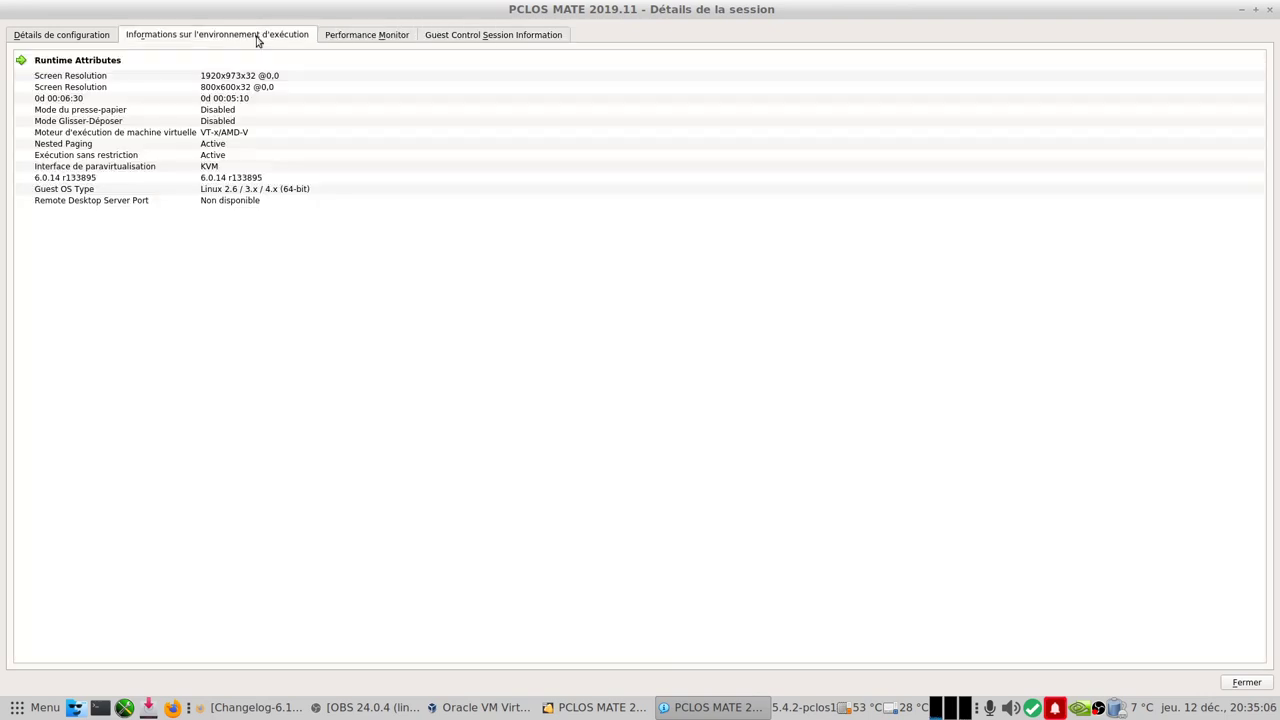
left_click(69, 42)
left_click(185, 38)
left_click(375, 38)
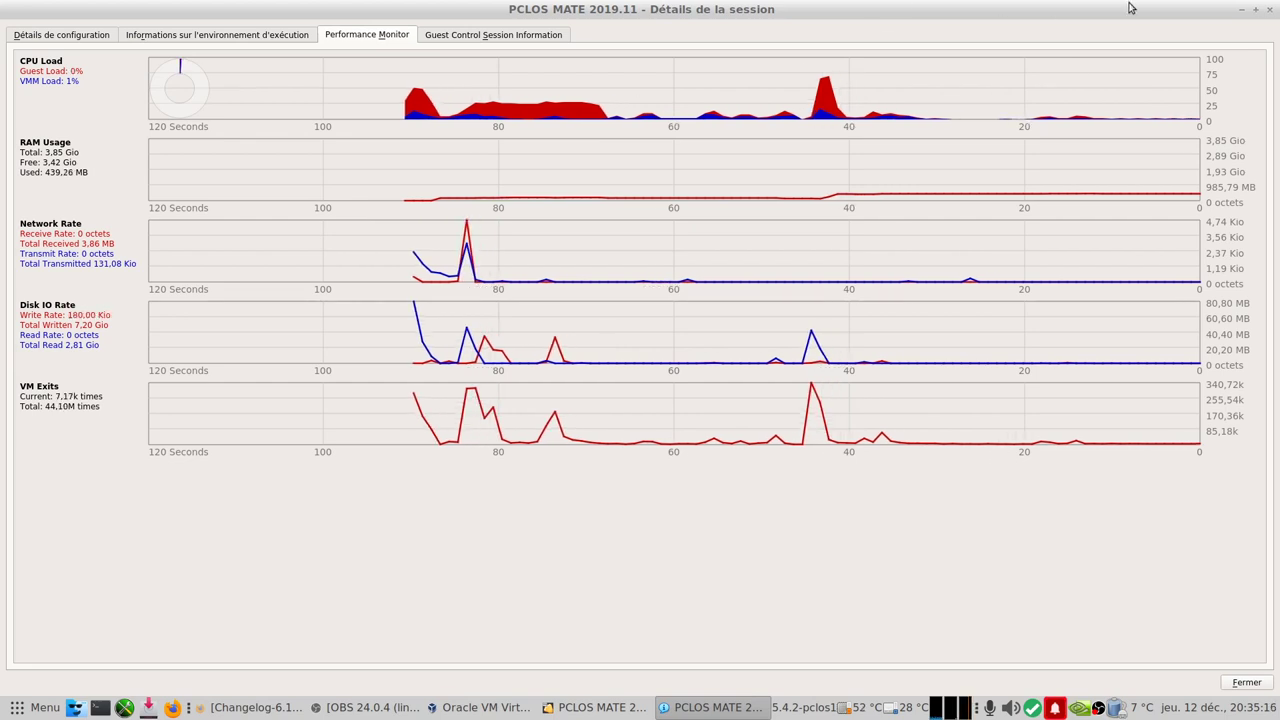
left_click(1256, 10)
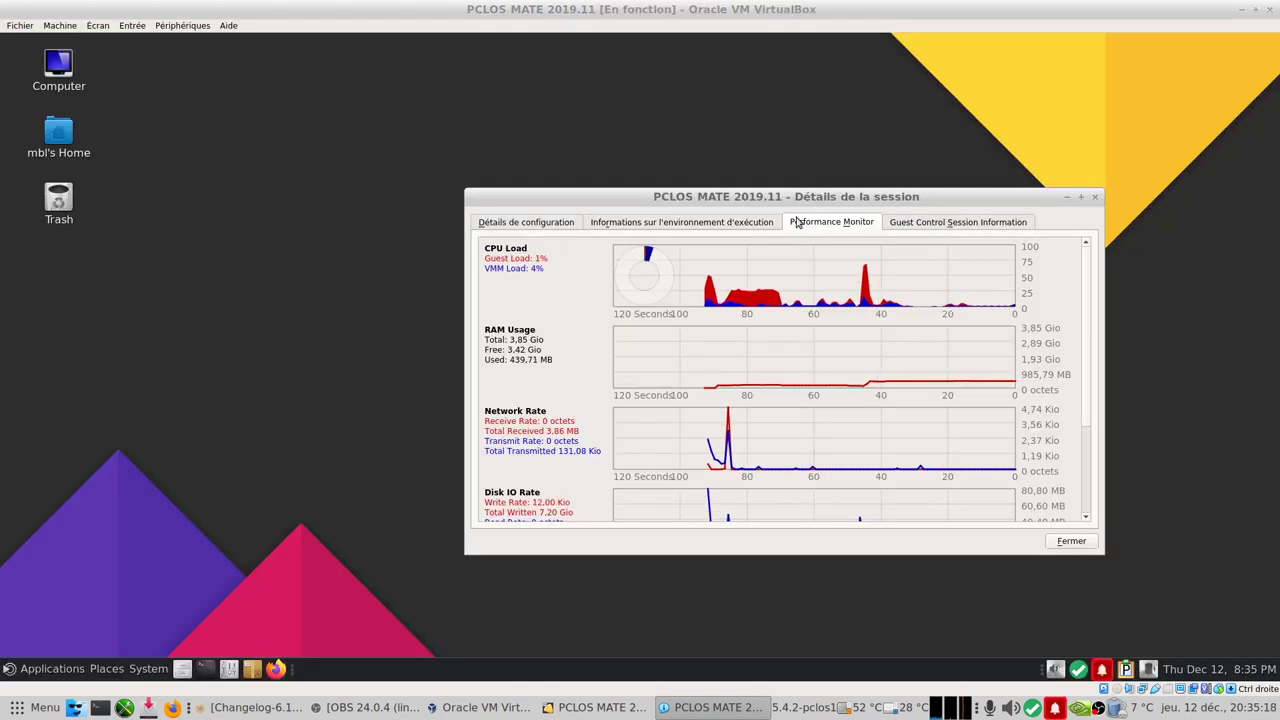
left_click_drag(783, 197, 552, 127)
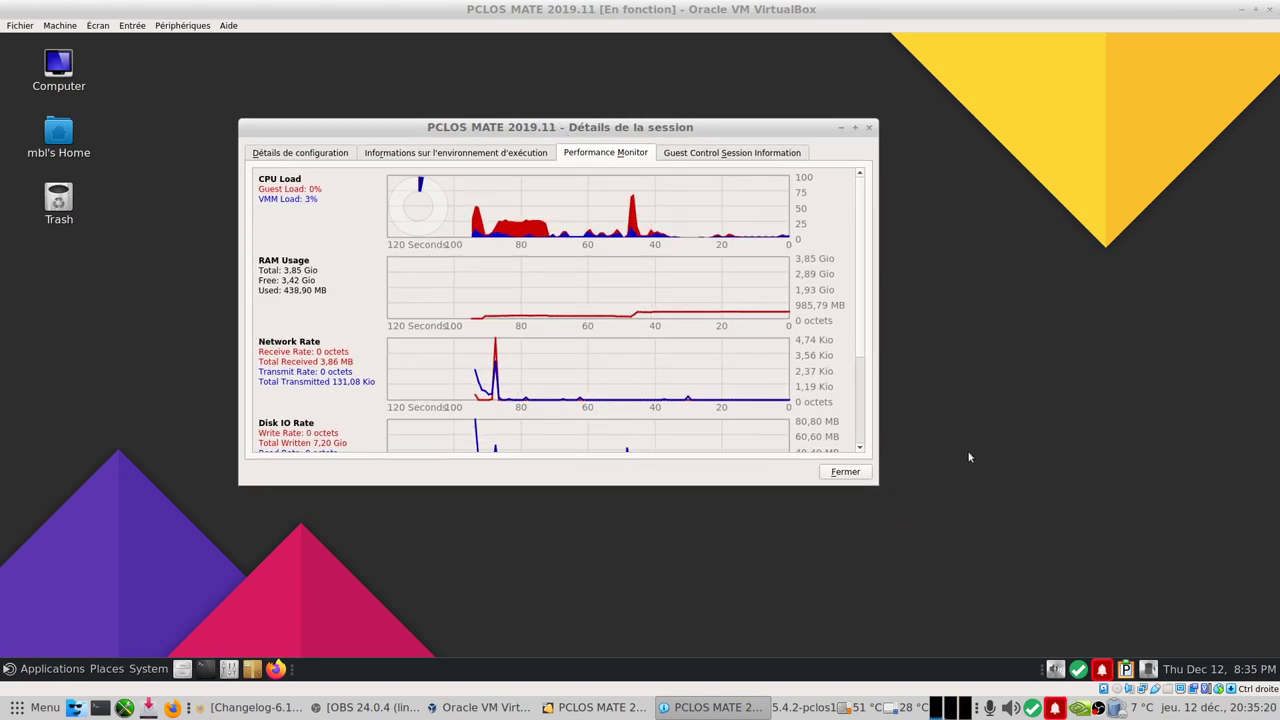
Start installing the 233 updates from the tray notifier, authenticating with the root password
left_click(1104, 670)
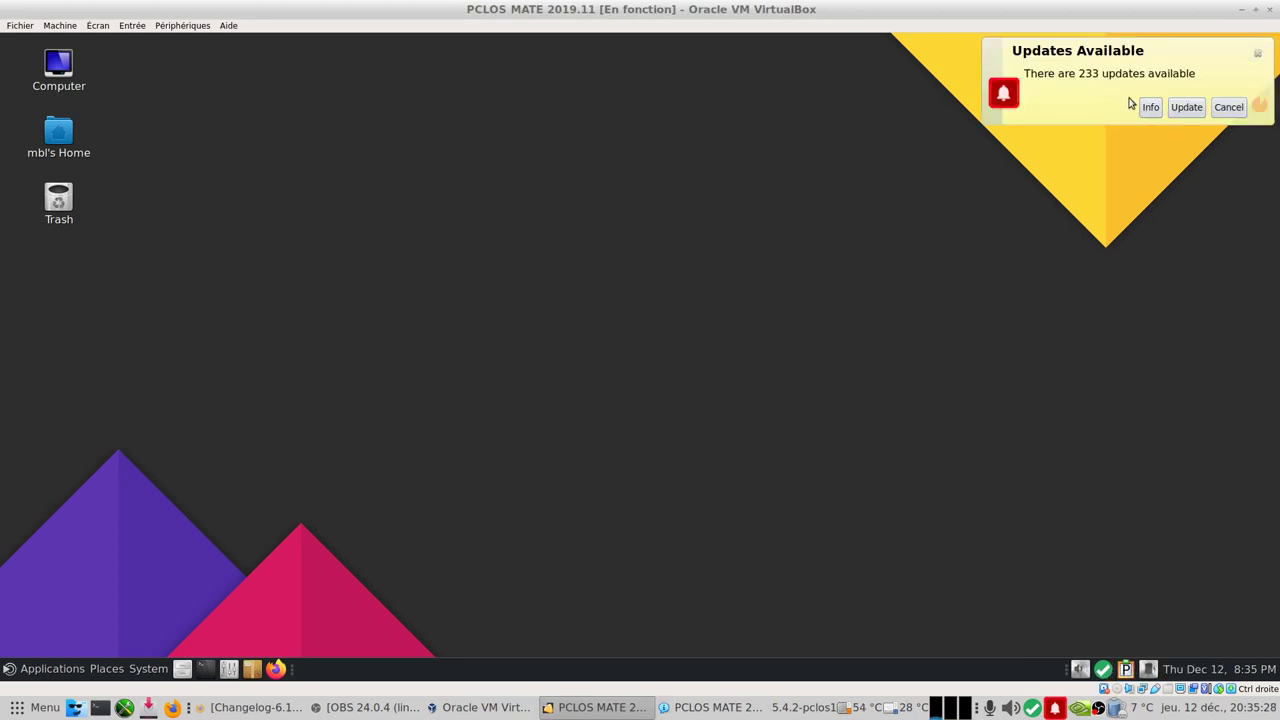
left_click(1185, 108)
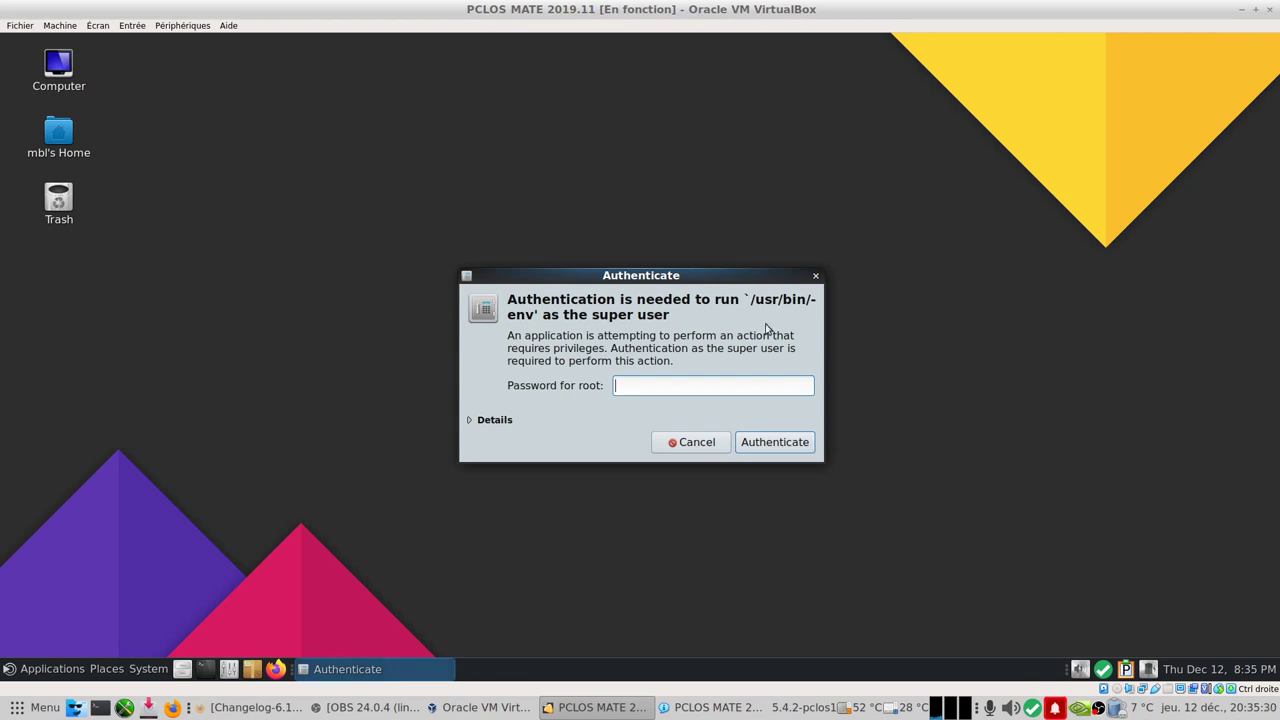
type("●●●")
left_click(778, 443)
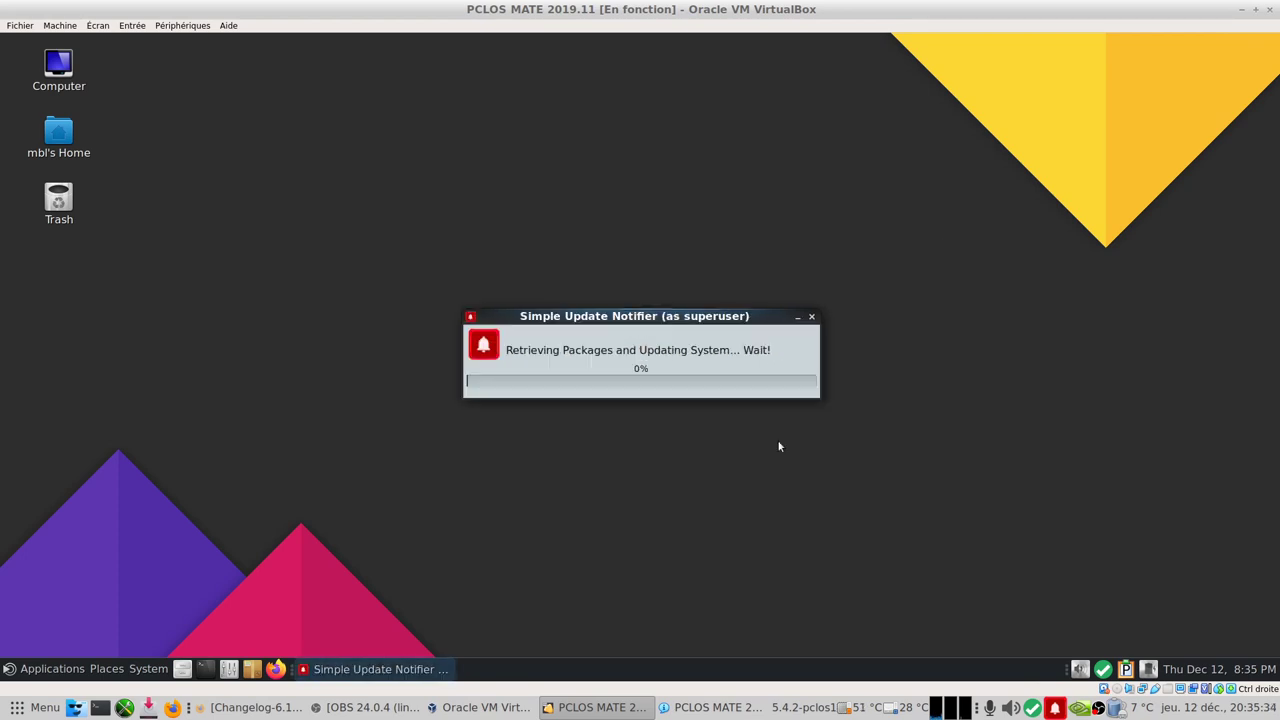
Maximize, restore and hide the Session Information window, then reopen it with Ctrl+N and move it
left_click(718, 707)
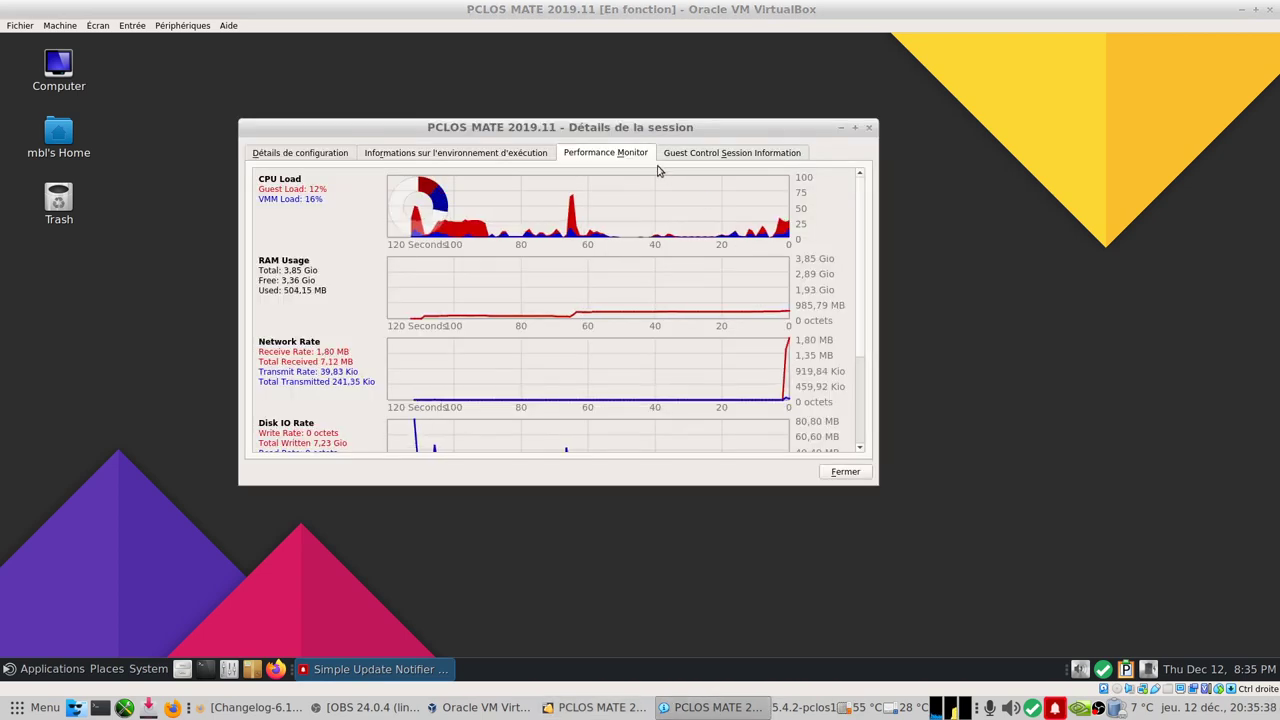
left_click_drag(665, 133, 782, 143)
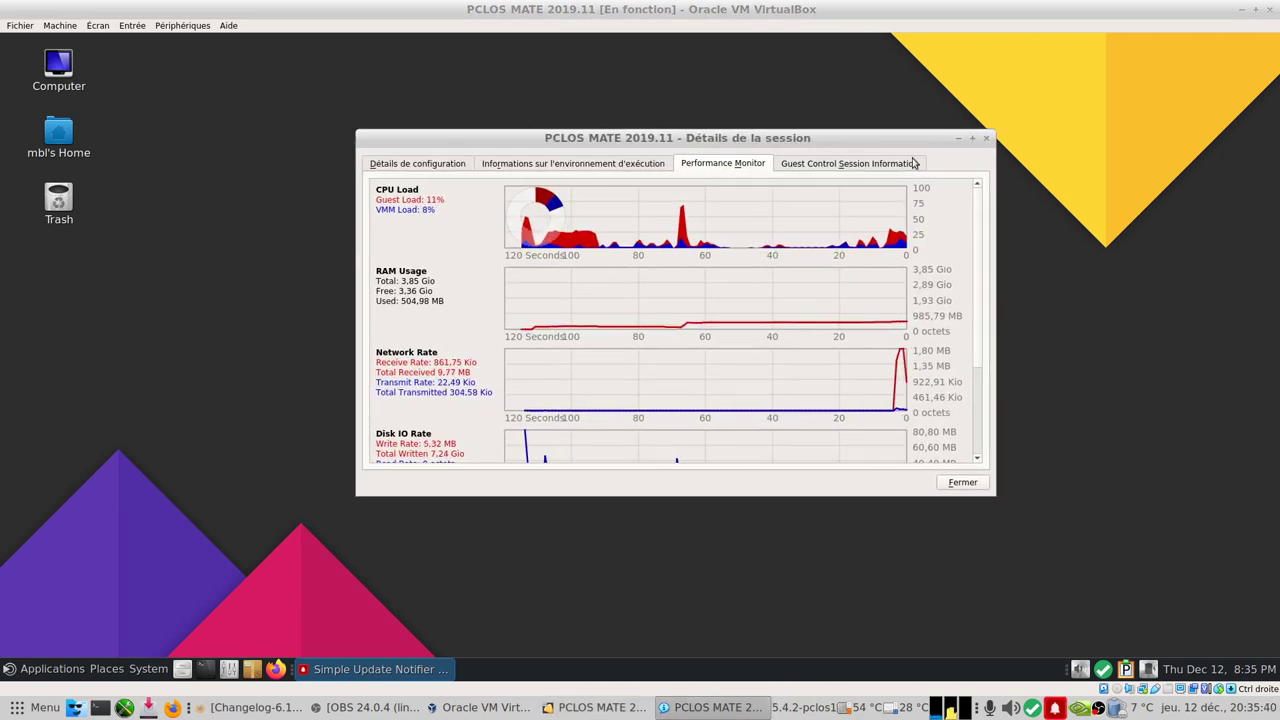
left_click(971, 139)
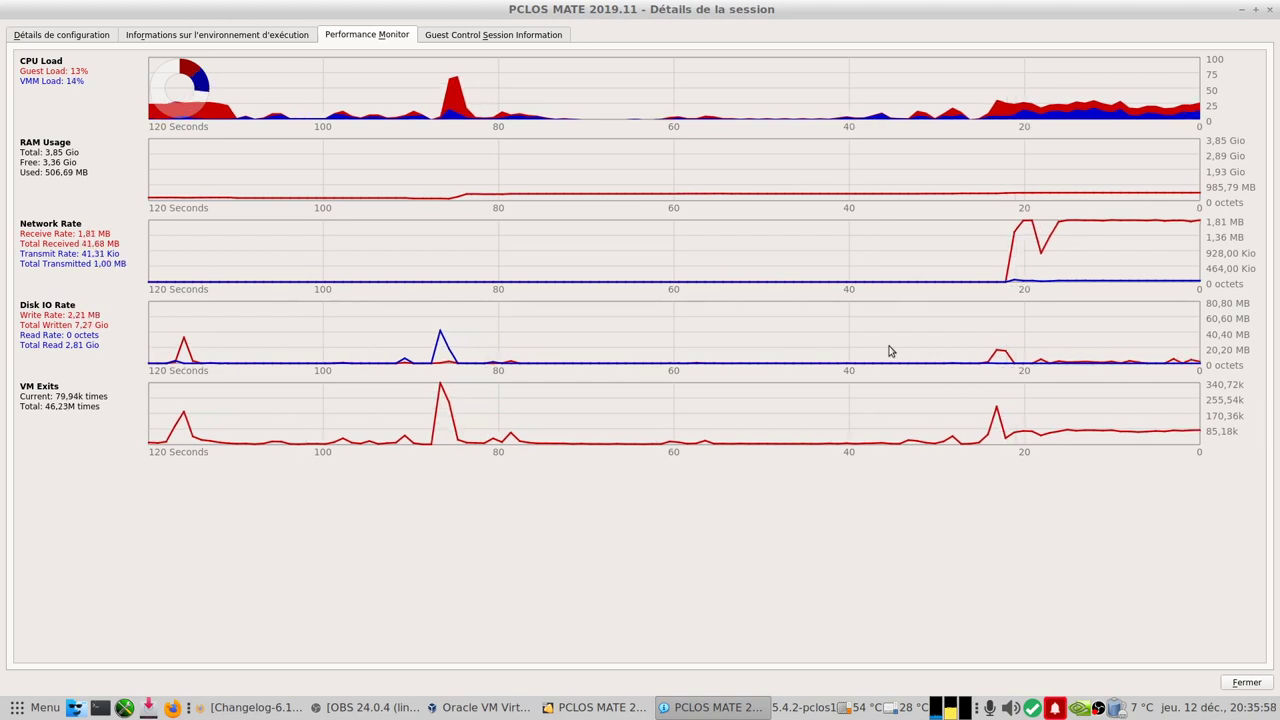
left_click(1255, 9)
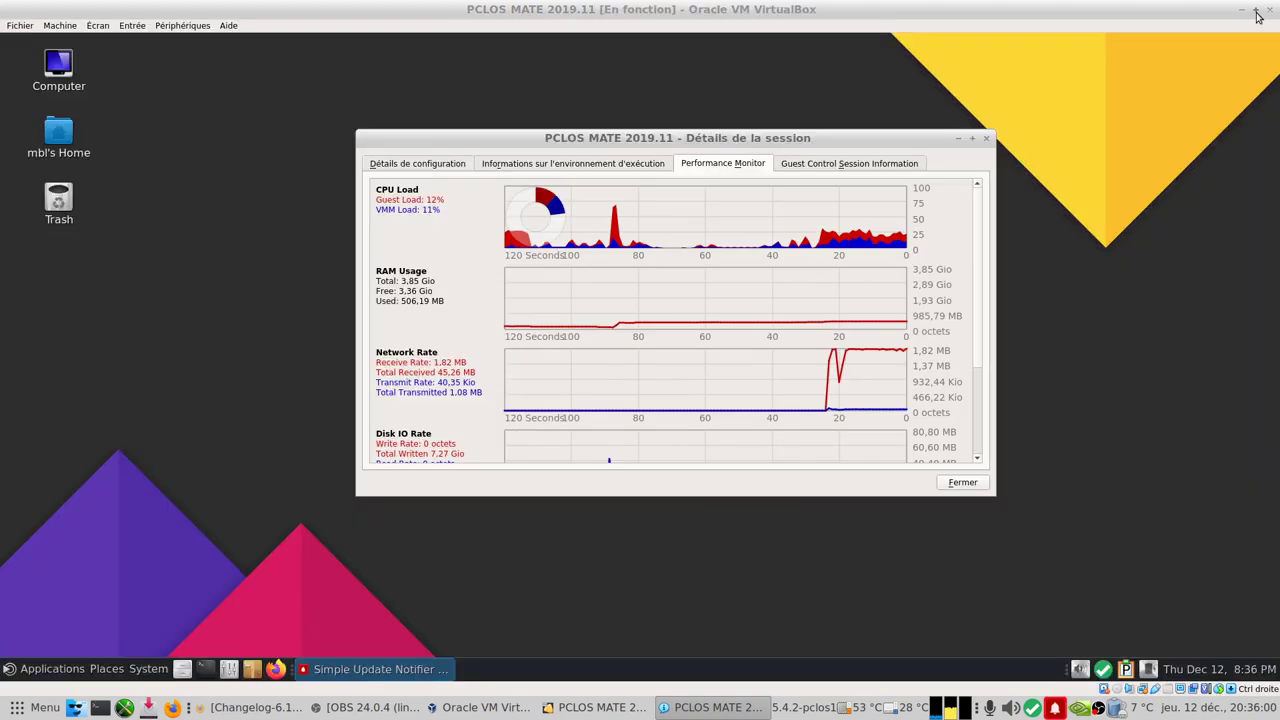
left_click(957, 138)
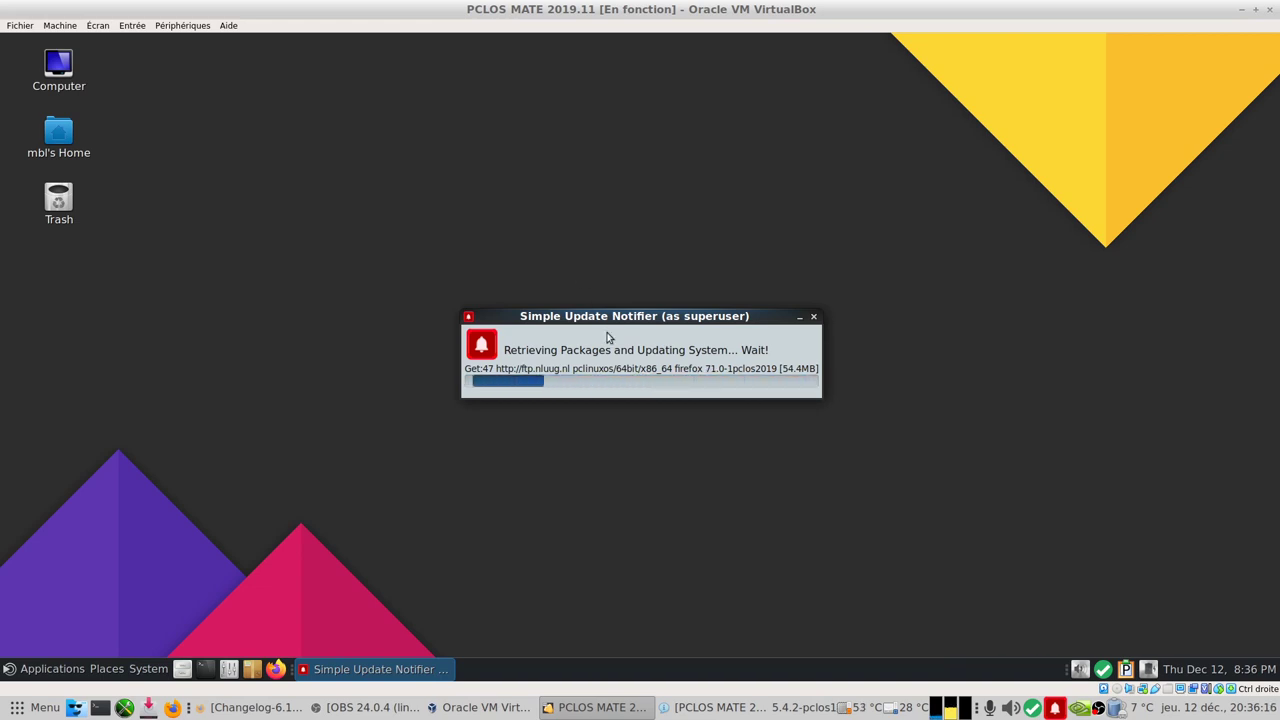
key("ctrl+n")
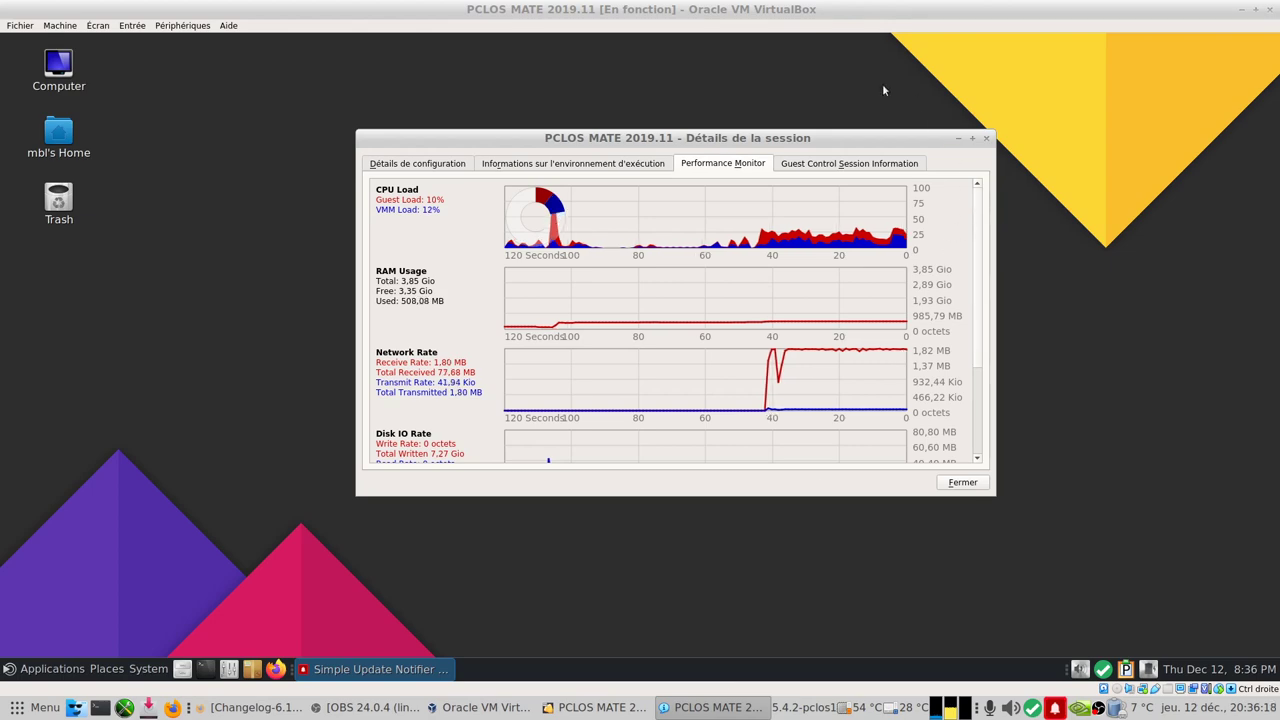
left_click_drag(716, 138, 968, 67)
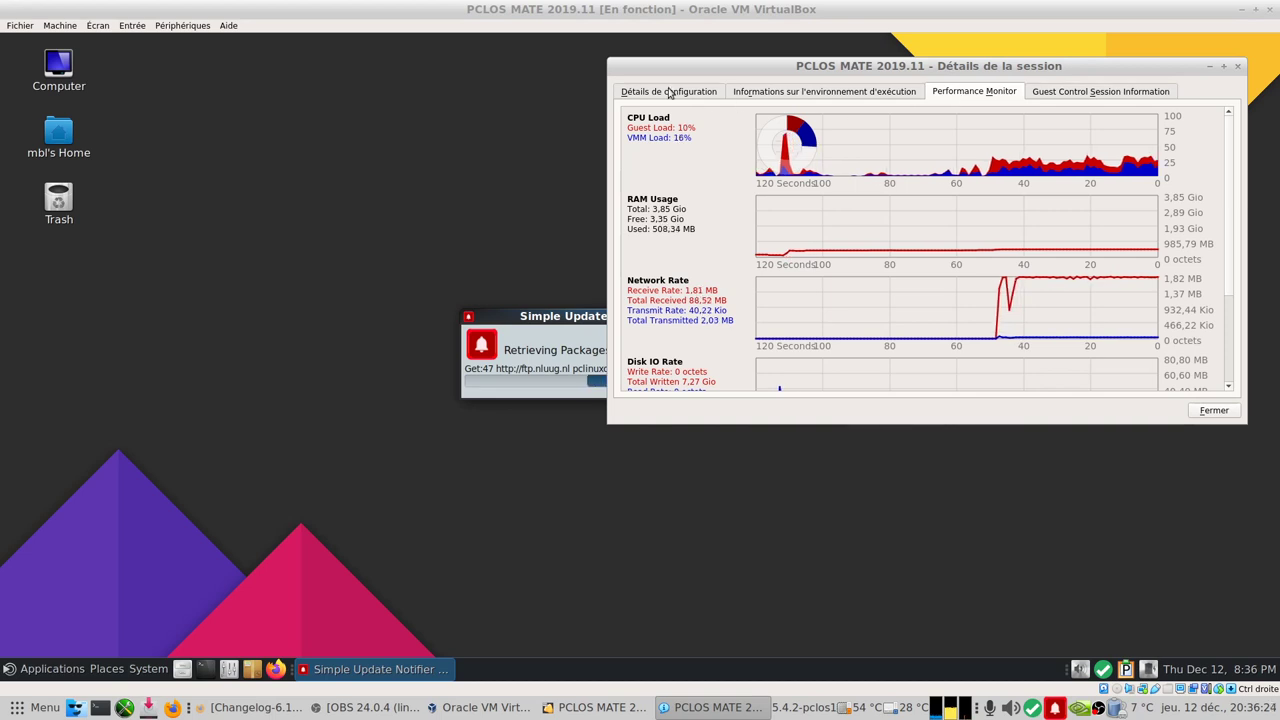
Show the Périphériques > Entrée > Clavier submenu
left_click(181, 26)
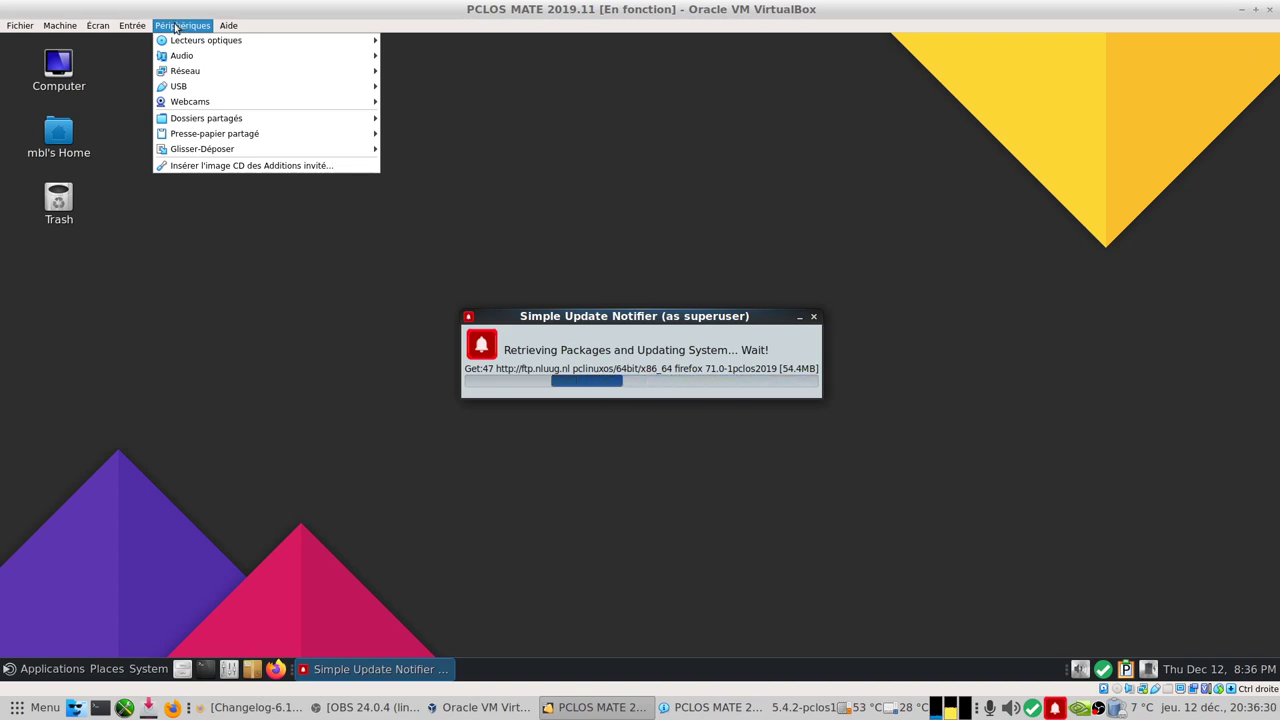
mouse_move(133, 25)
mouse_move(230, 40)
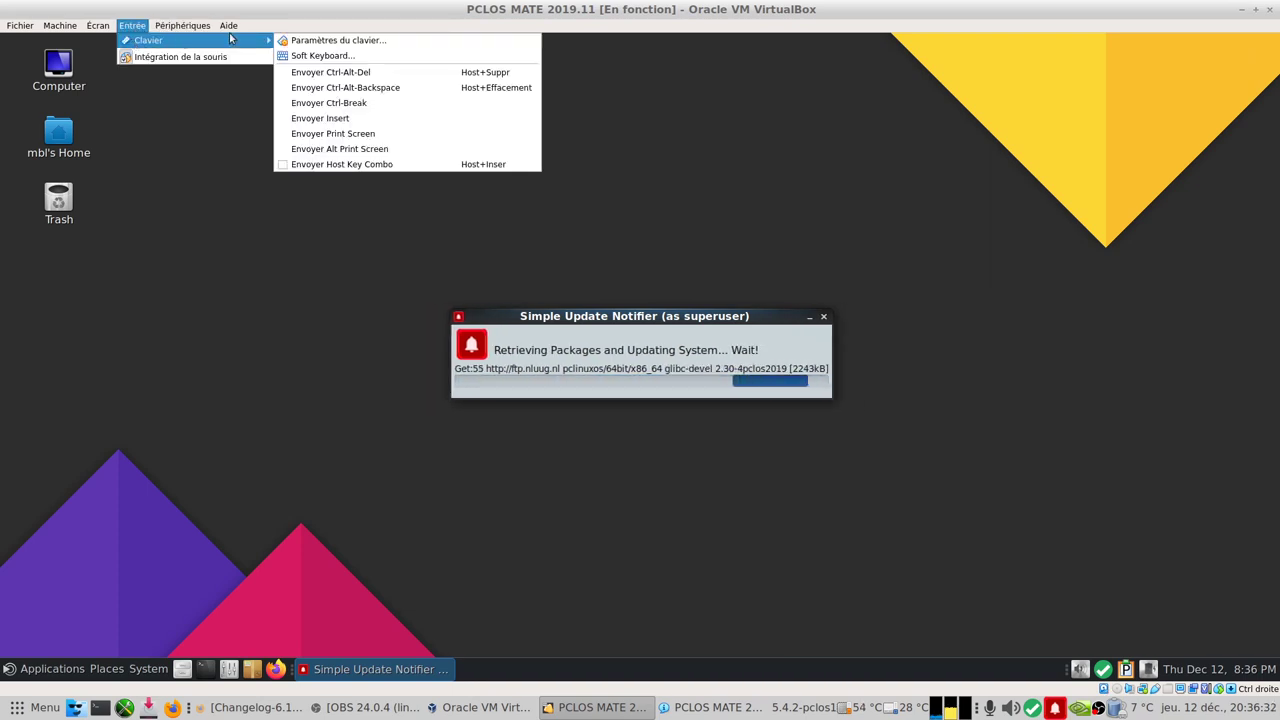
Open the soft keyboard and a MATE Terminal, bringing the keyboard to the front
left_click(361, 57)
left_click_drag(609, 121, 583, 229)
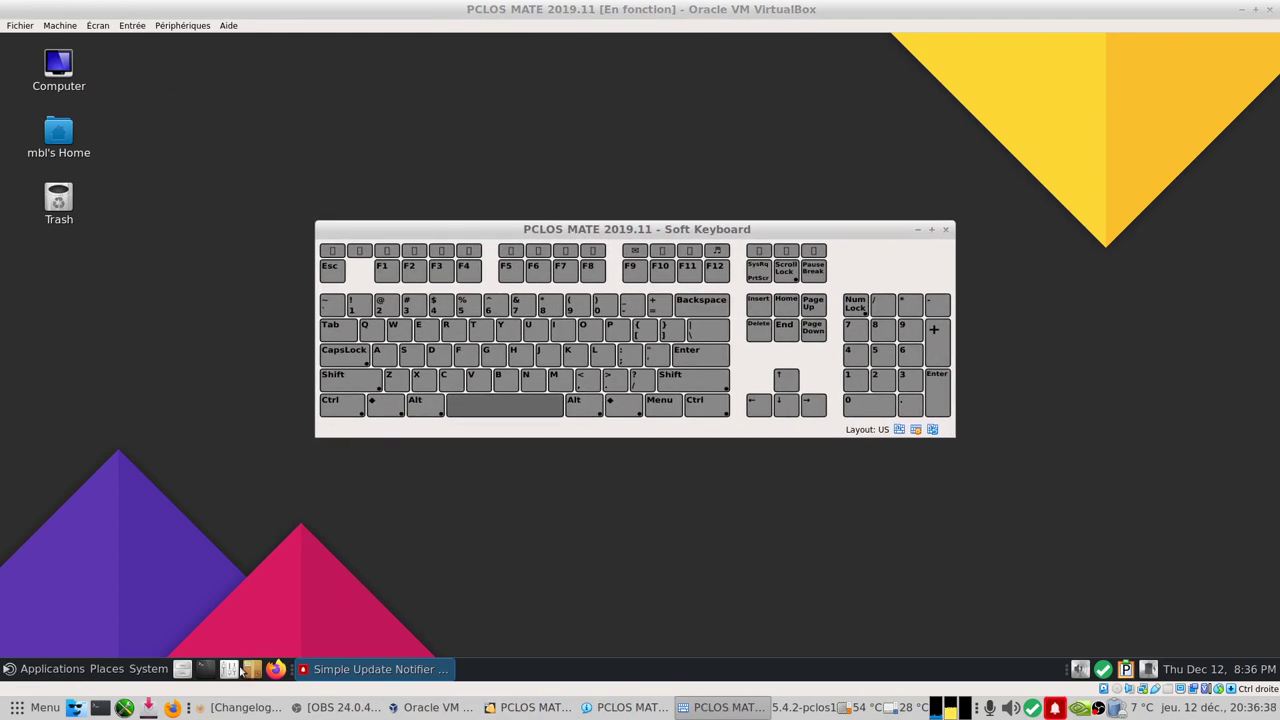
left_click(206, 671)
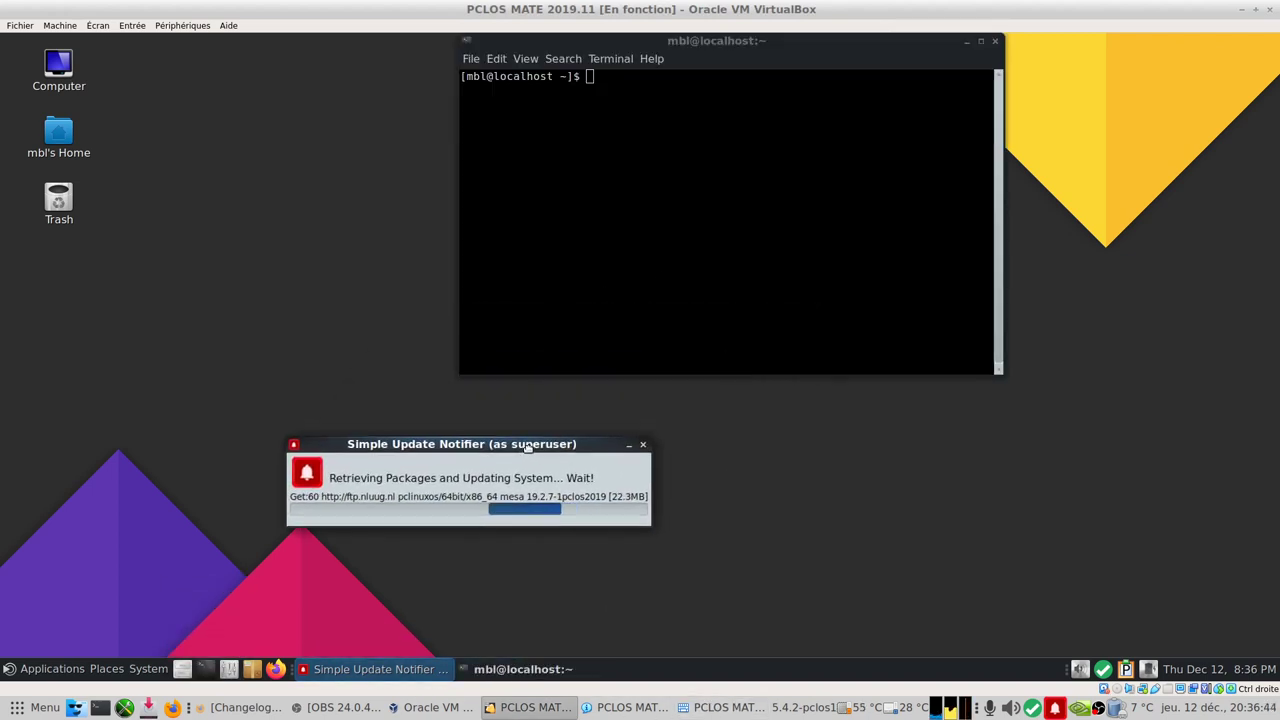
left_click(630, 707)
left_click(630, 707)
left_click(724, 707)
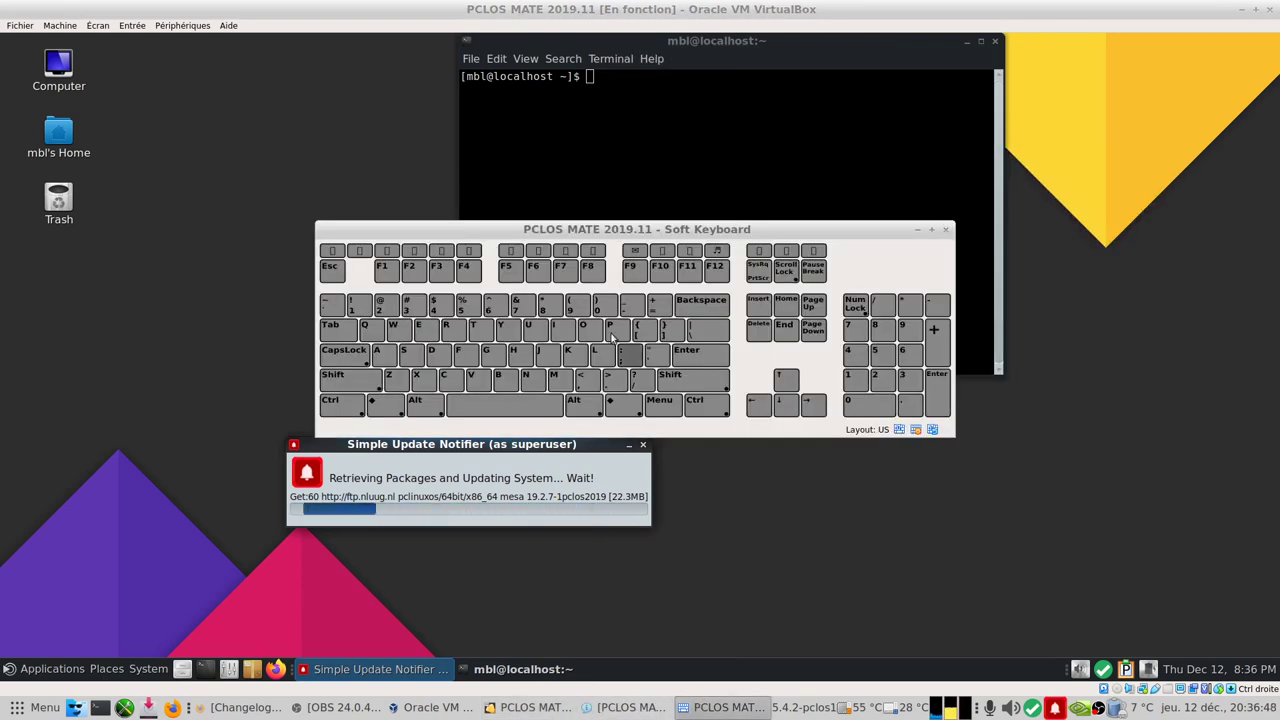
left_click(726, 707)
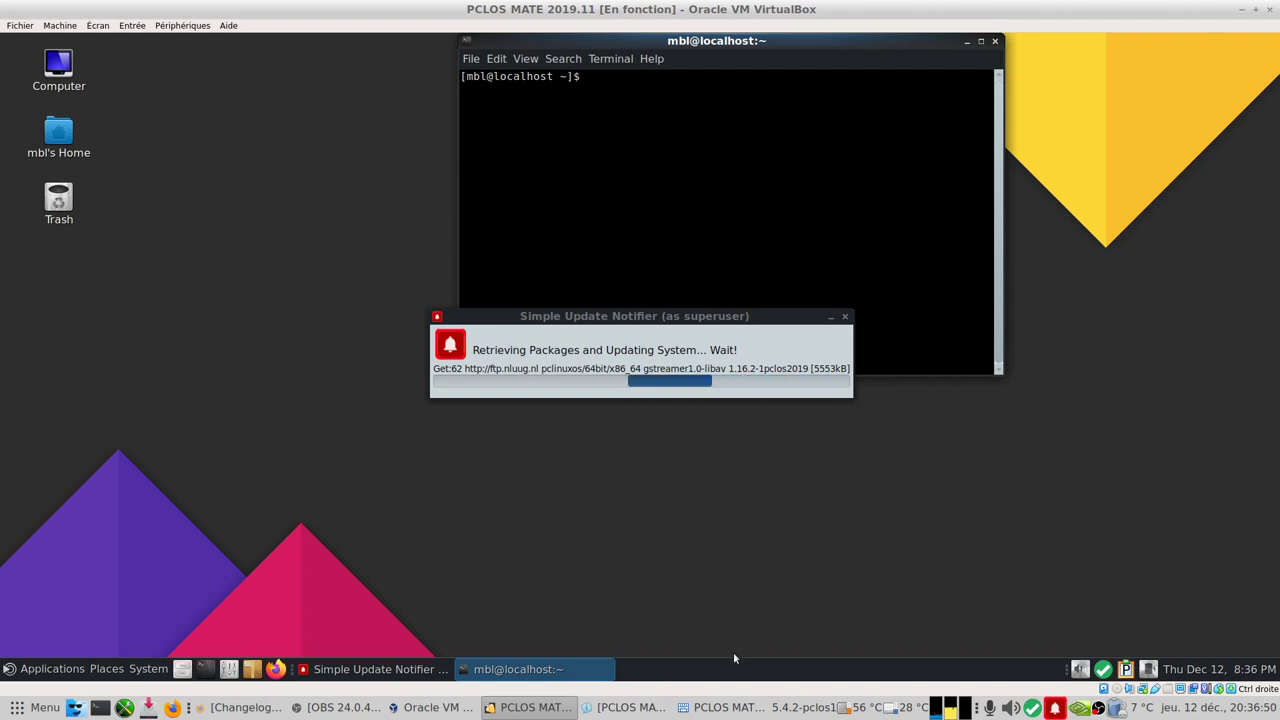
left_click(730, 707)
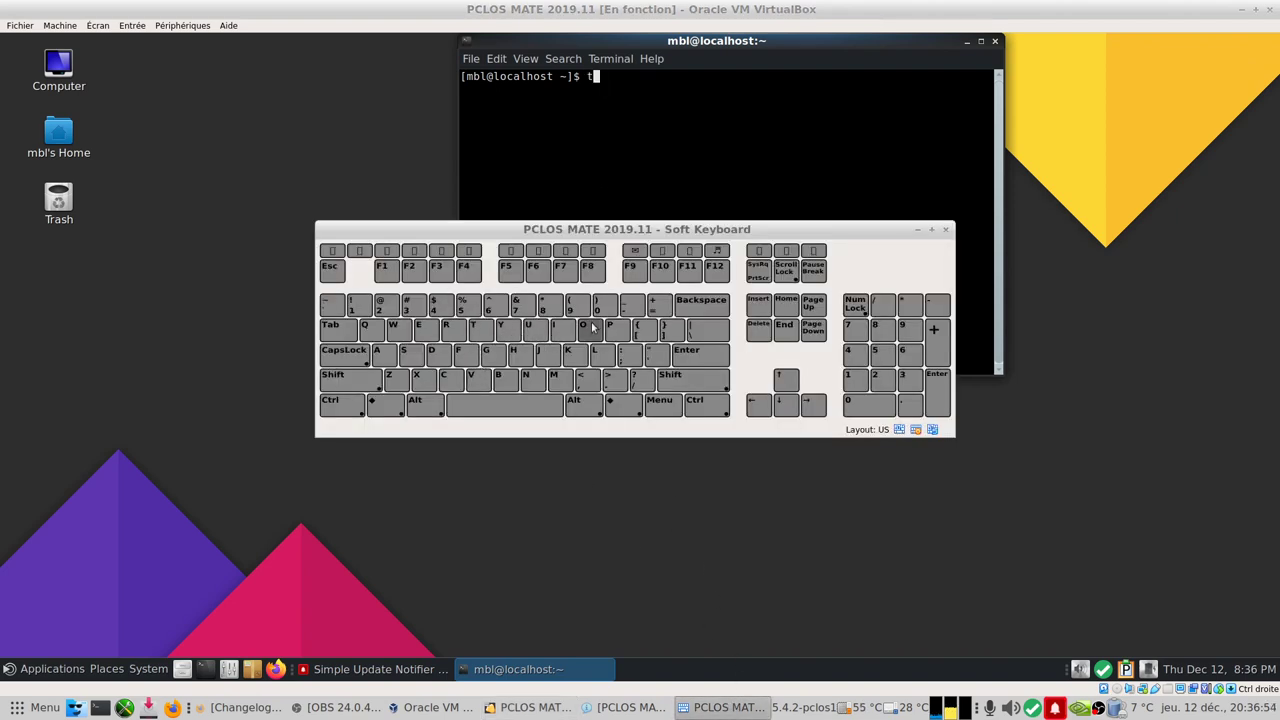
Run top via the soft keyboard, then close the keyboard and the terminal
left_click(690, 360)
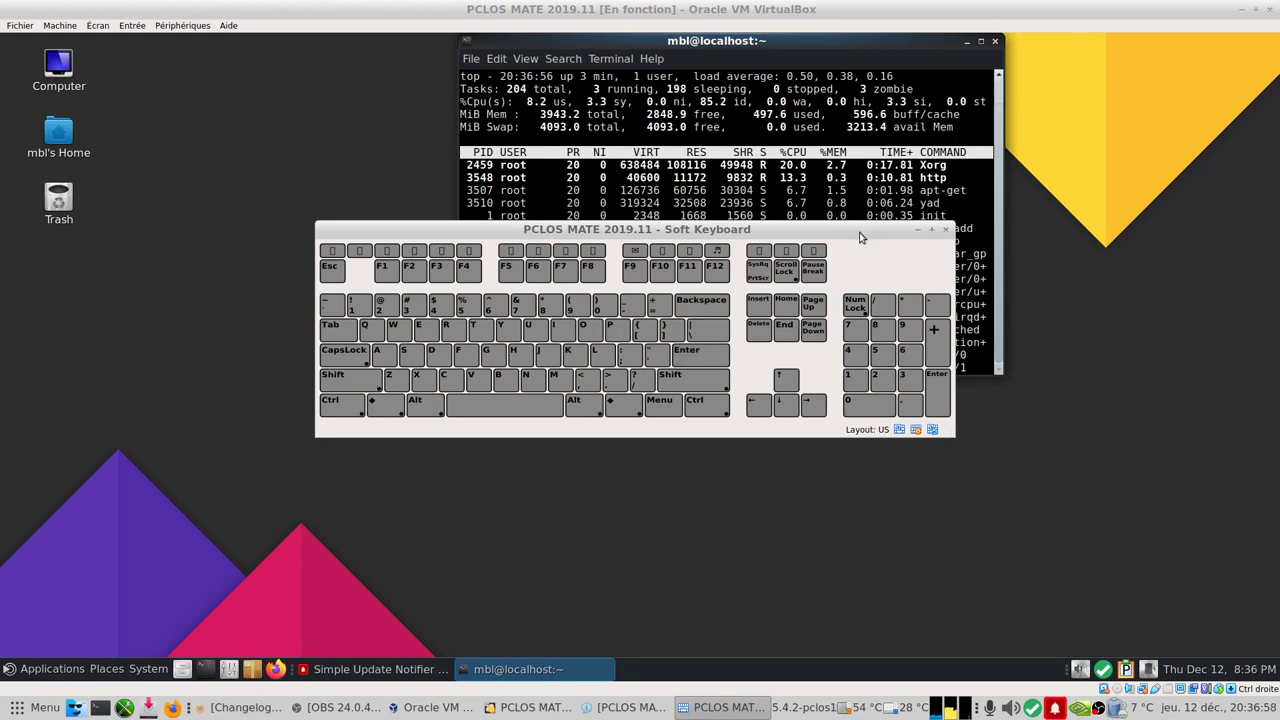
left_click_drag(860, 237, 602, 342)
left_click(688, 338)
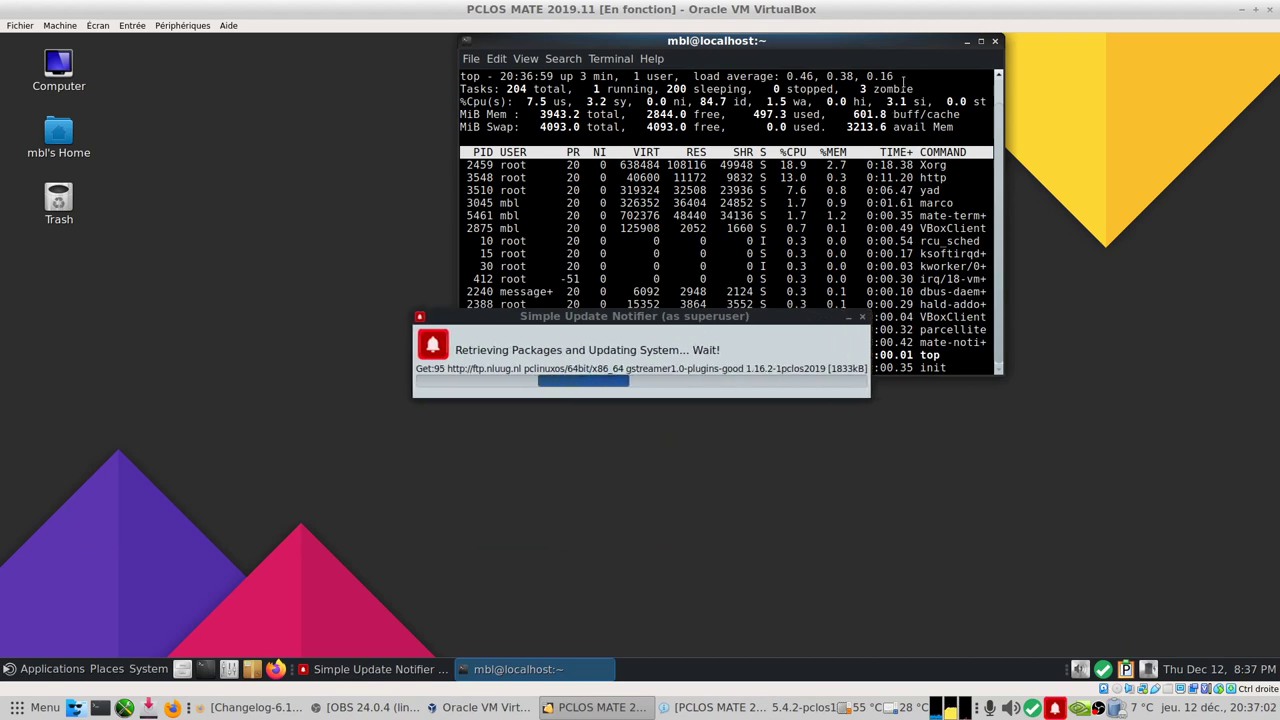
left_click(995, 41)
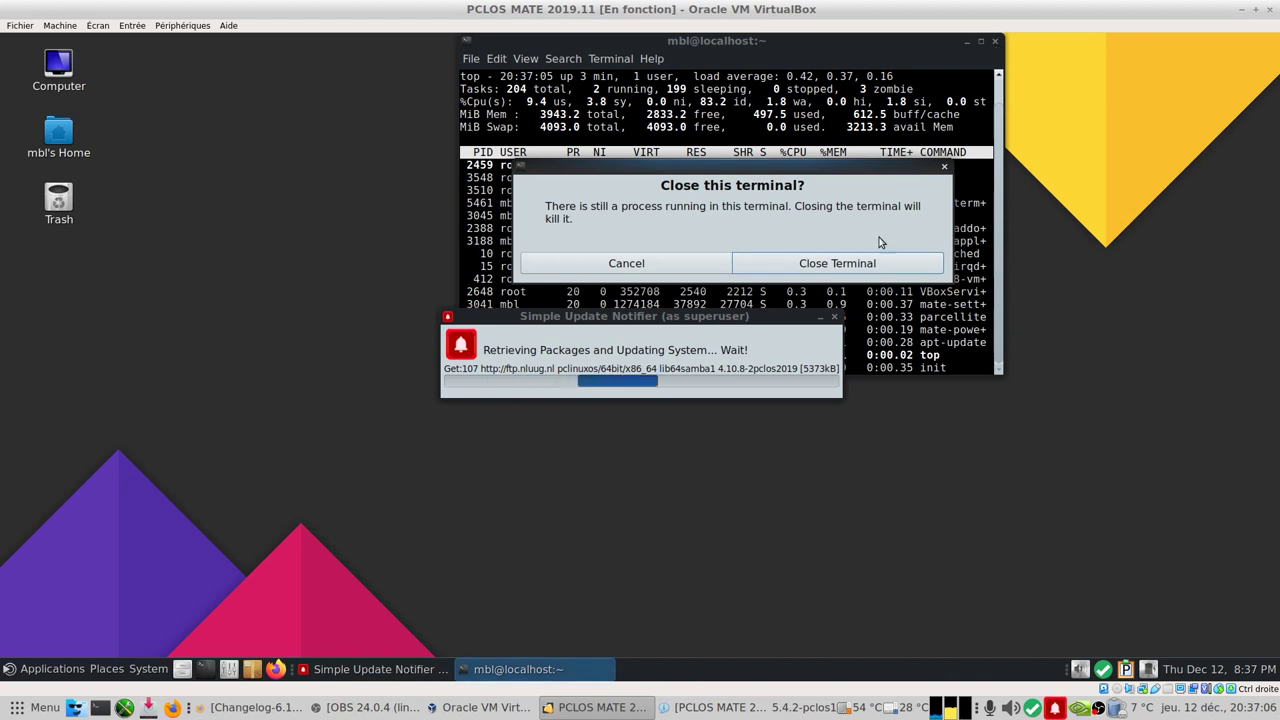
left_click(813, 260)
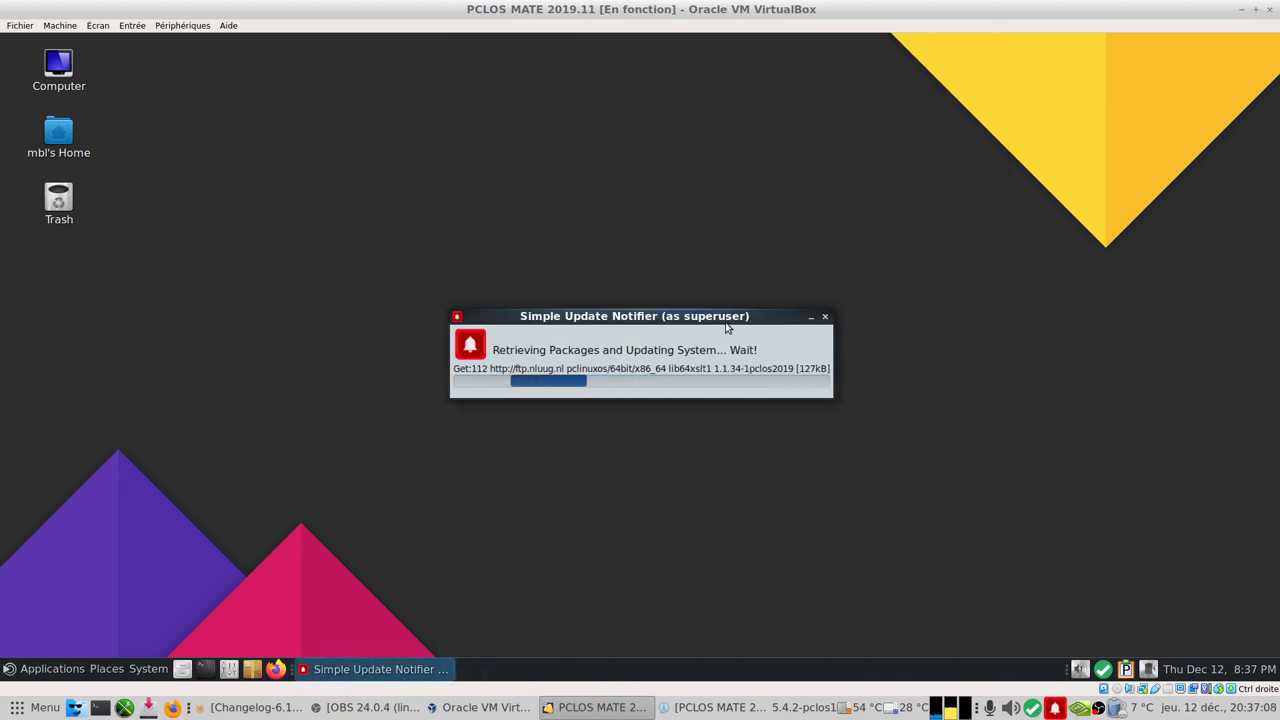
left_click_drag(727, 325, 1126, 110)
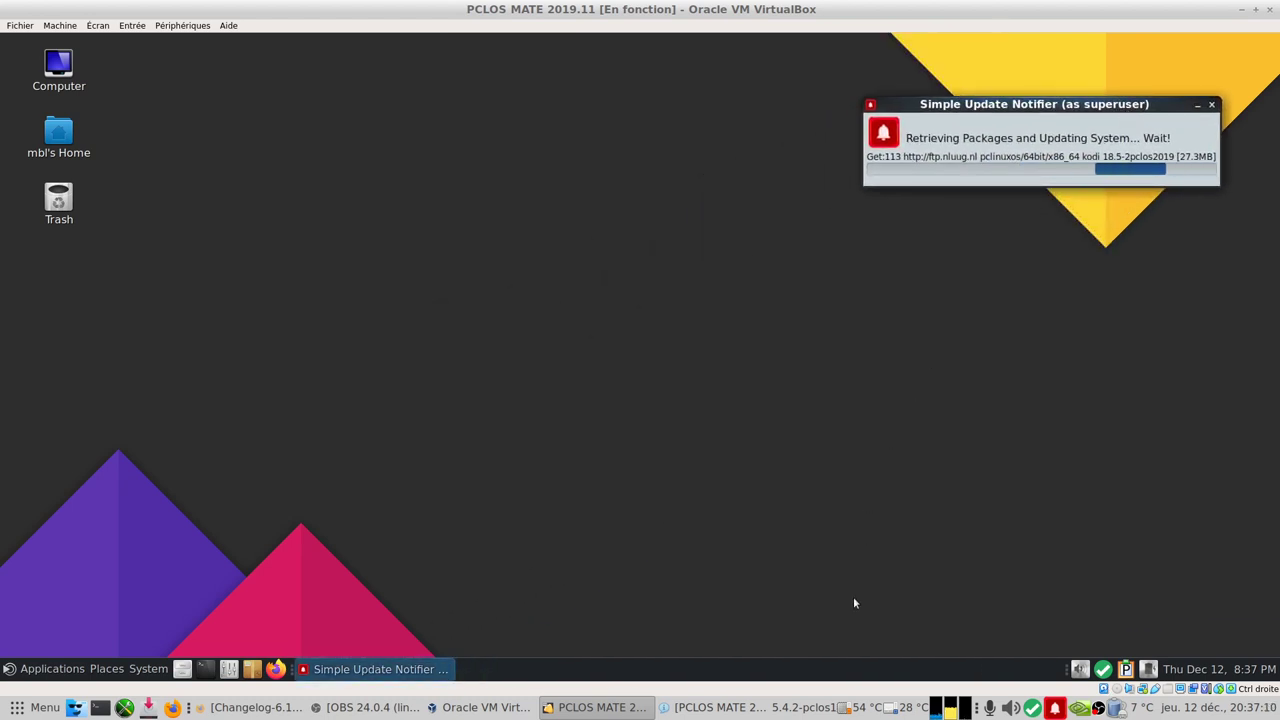
left_click(712, 707)
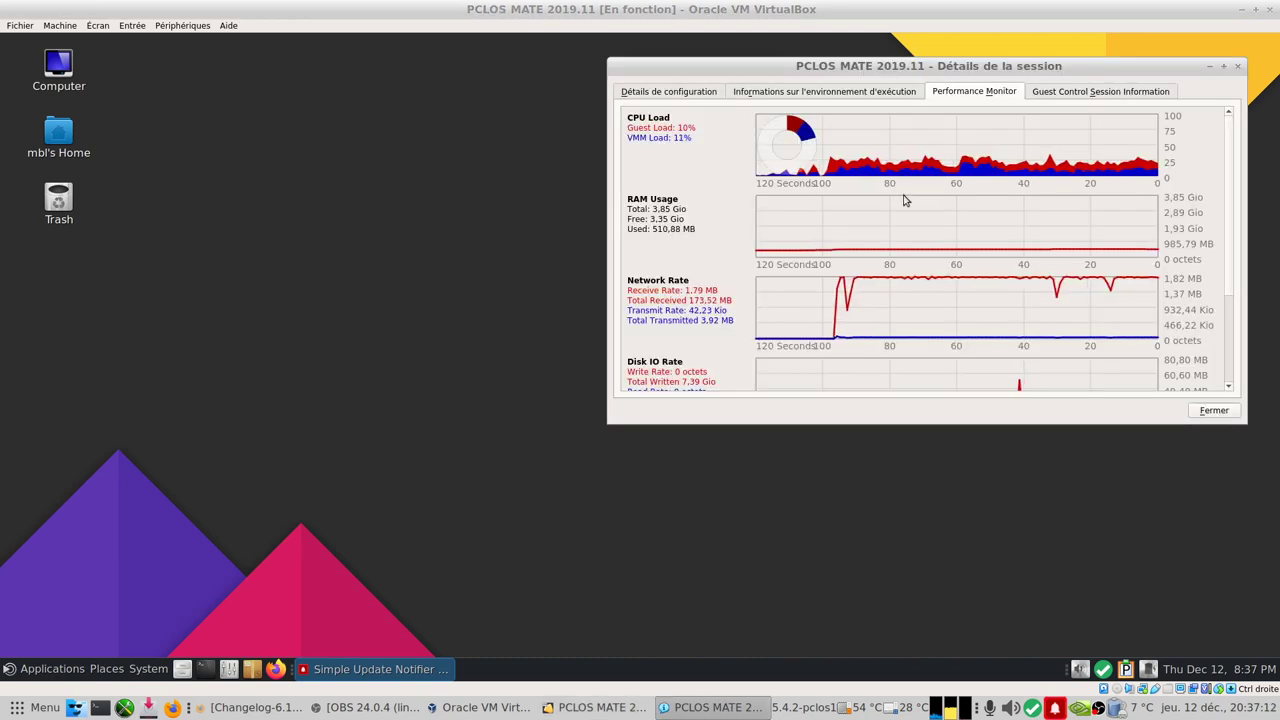
left_click_drag(938, 75, 506, 107)
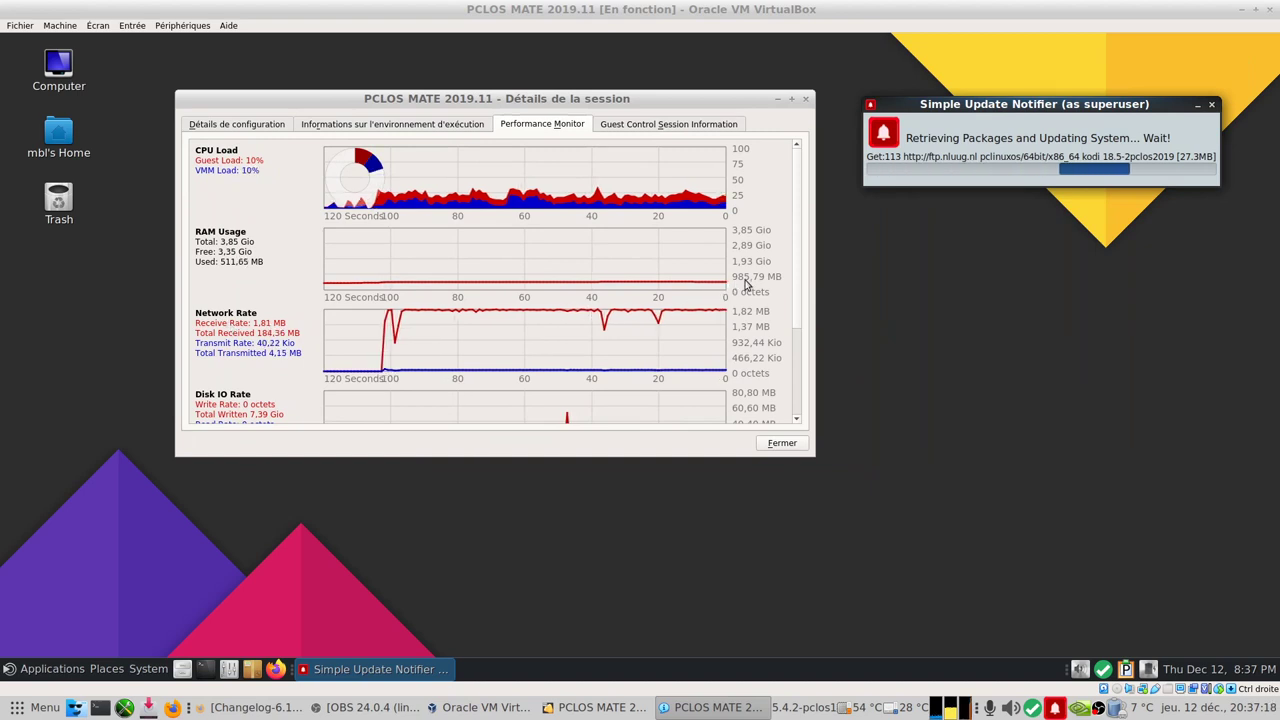
left_click_drag(795, 250, 794, 337)
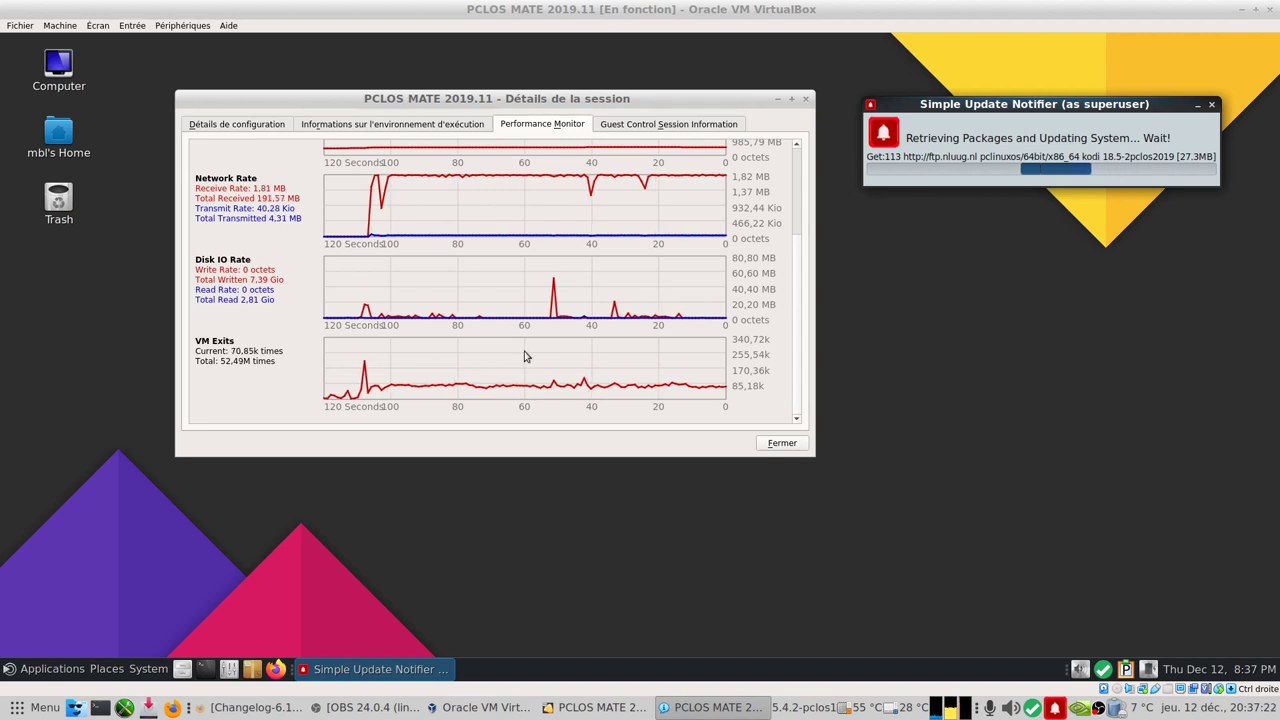
left_click(18, 26)
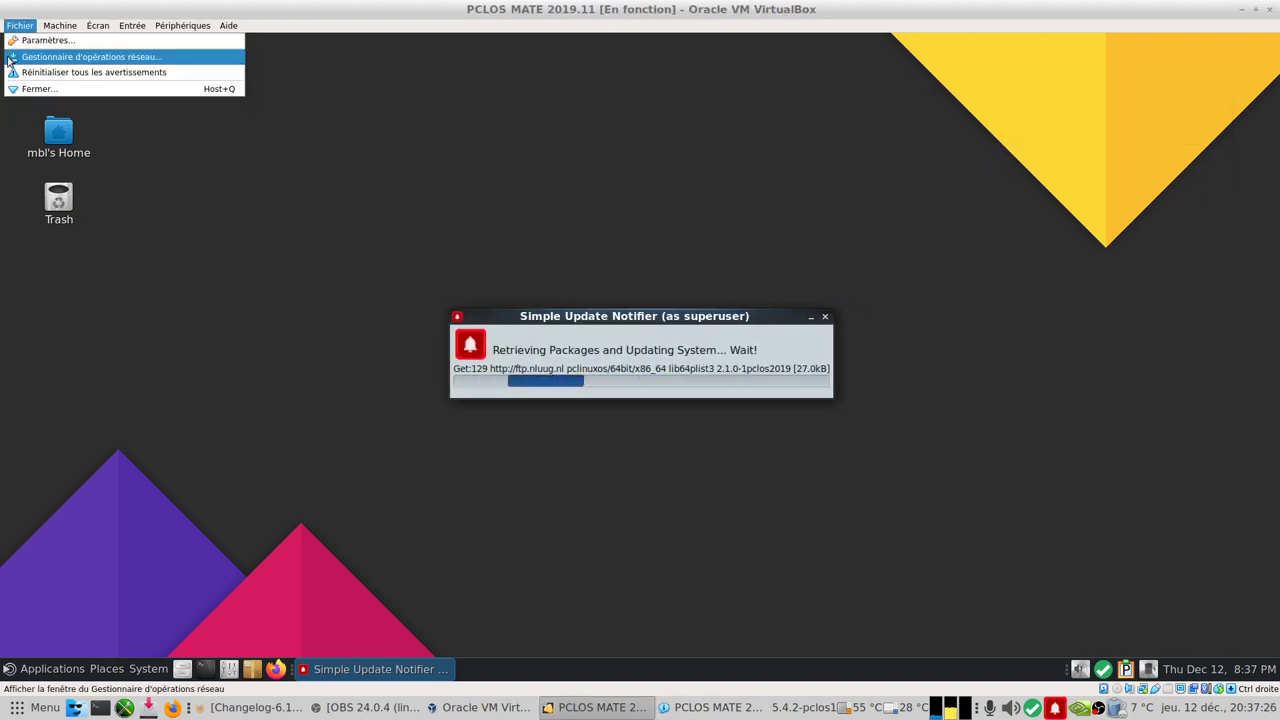
left_click(30, 57)
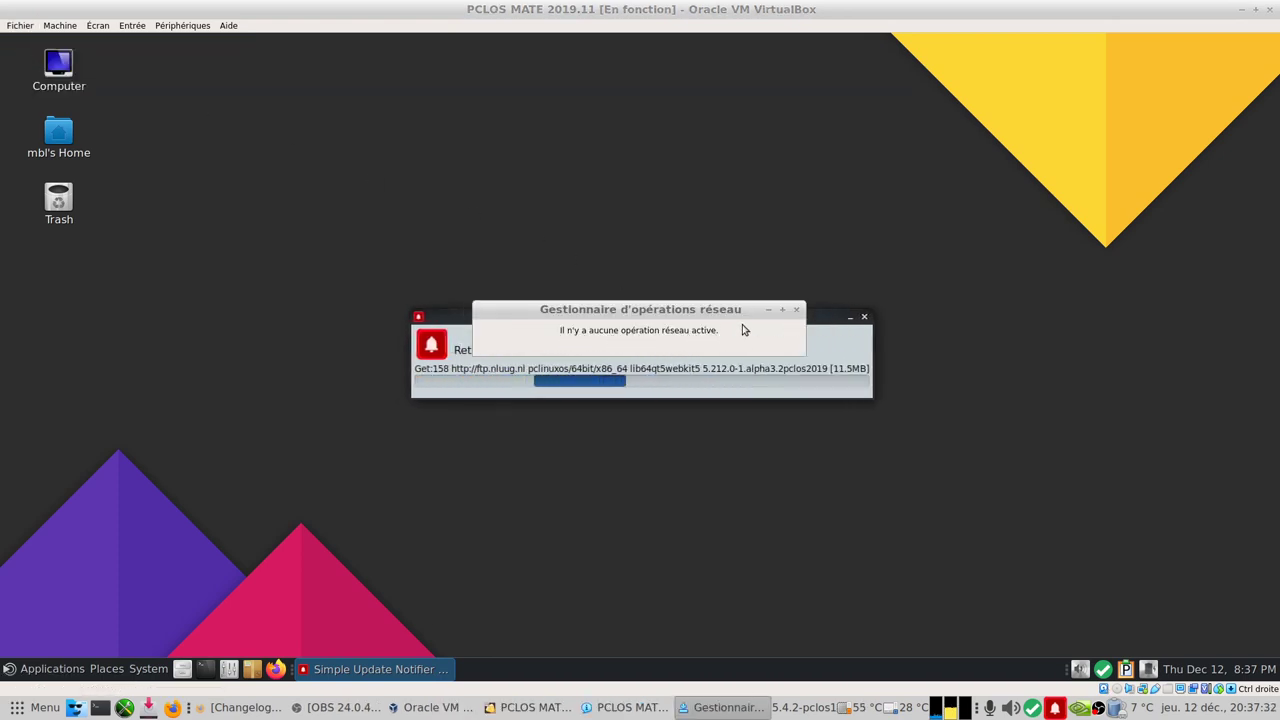
left_click(797, 310)
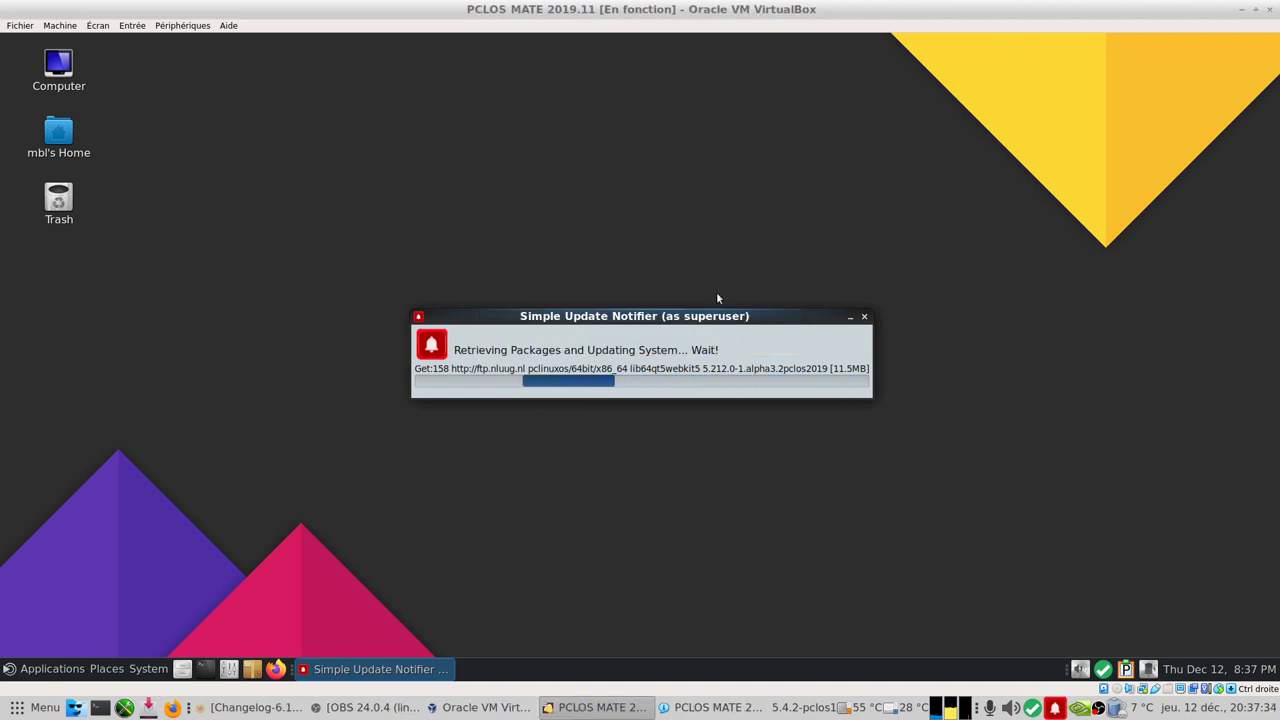
left_click(20, 25)
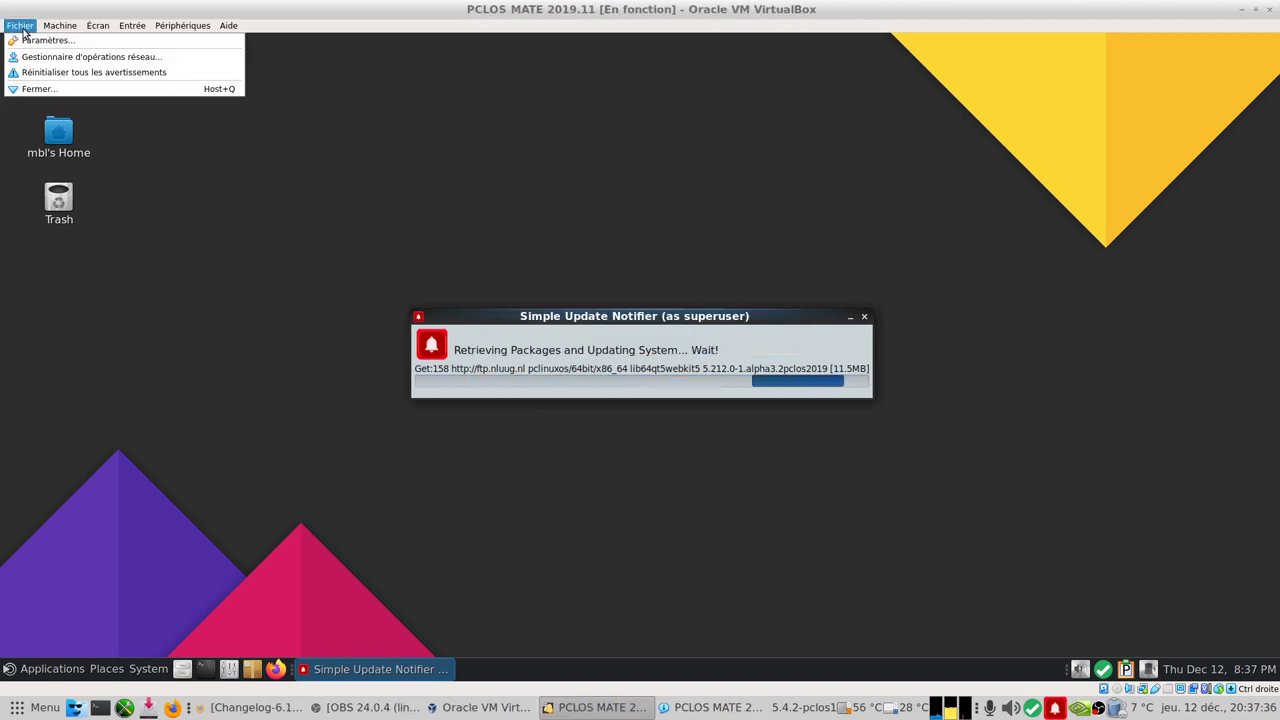
mouse_move(60, 25)
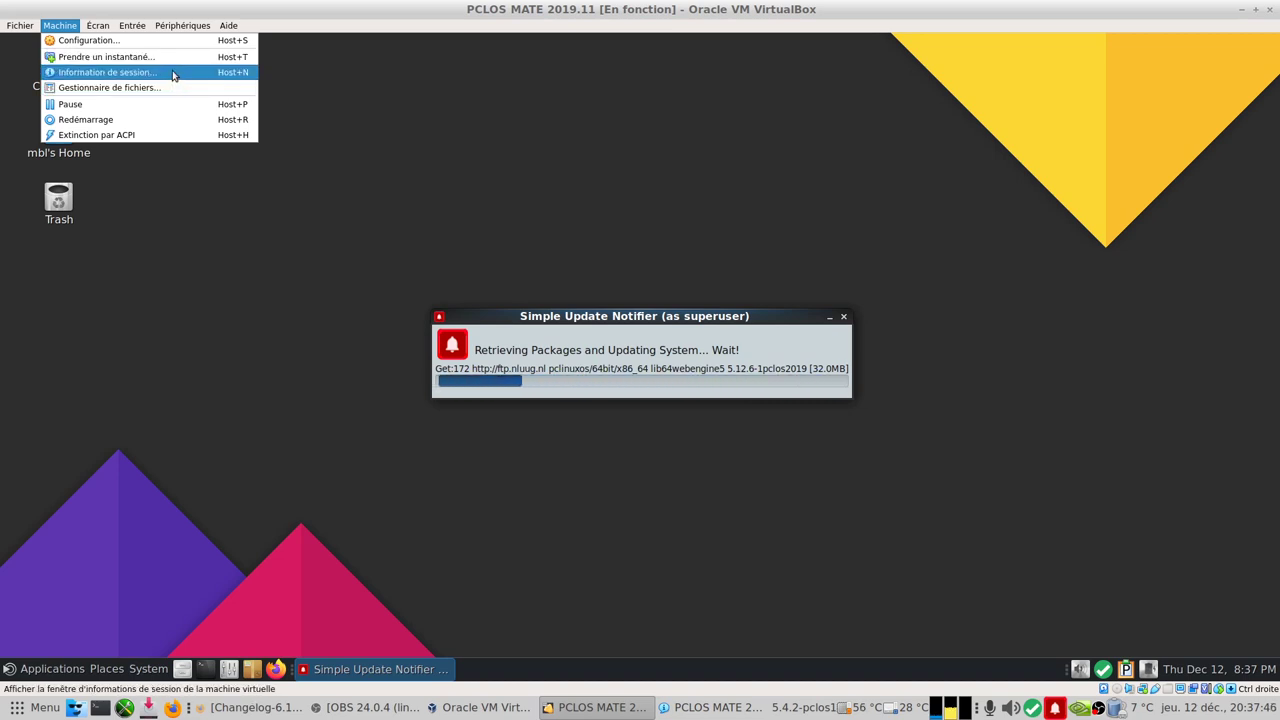
mouse_move(100, 30)
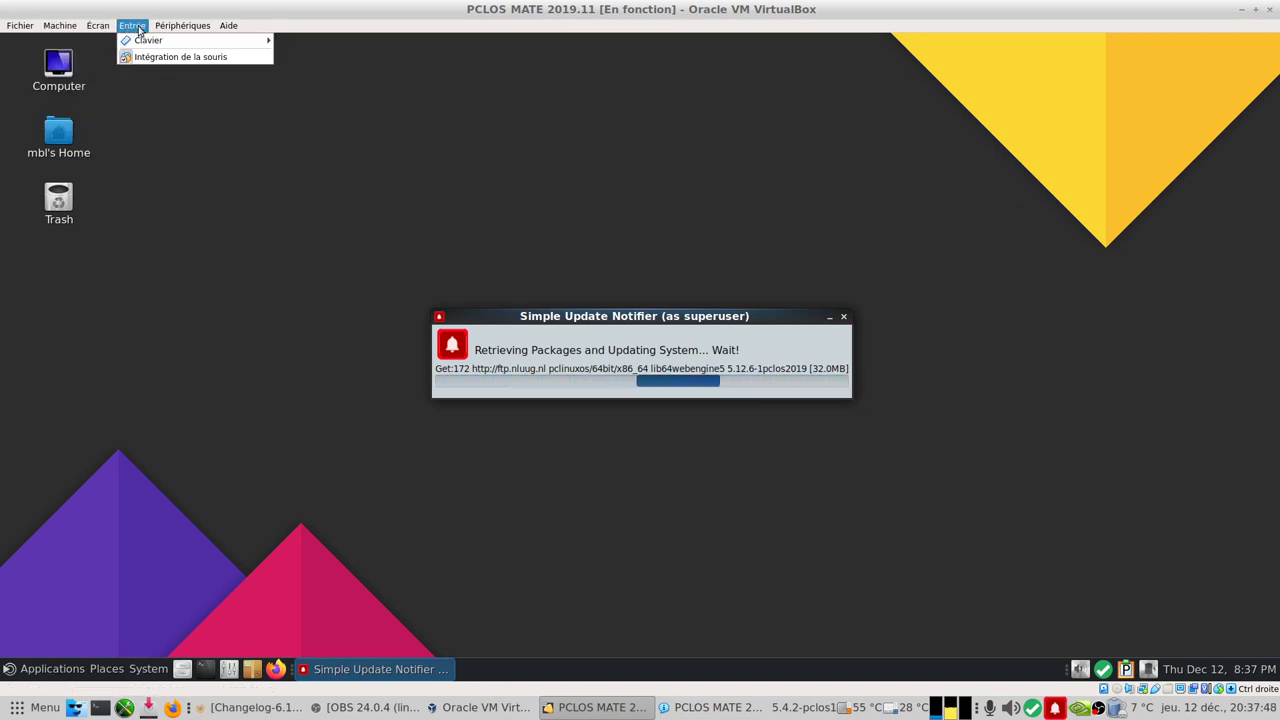
Move the update notifier to the top-right and bring up the Performance Monitor beside it
mouse_move(228, 25)
left_click(196, 228)
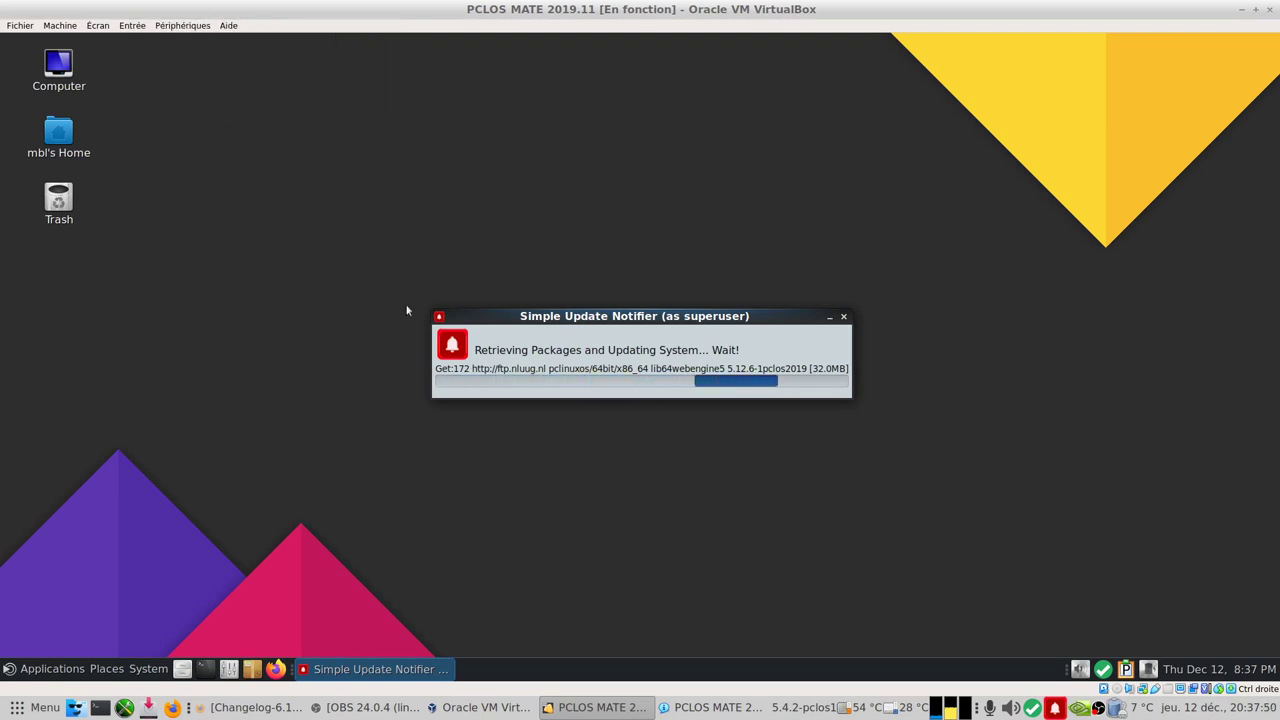
left_click_drag(701, 316, 1104, 107)
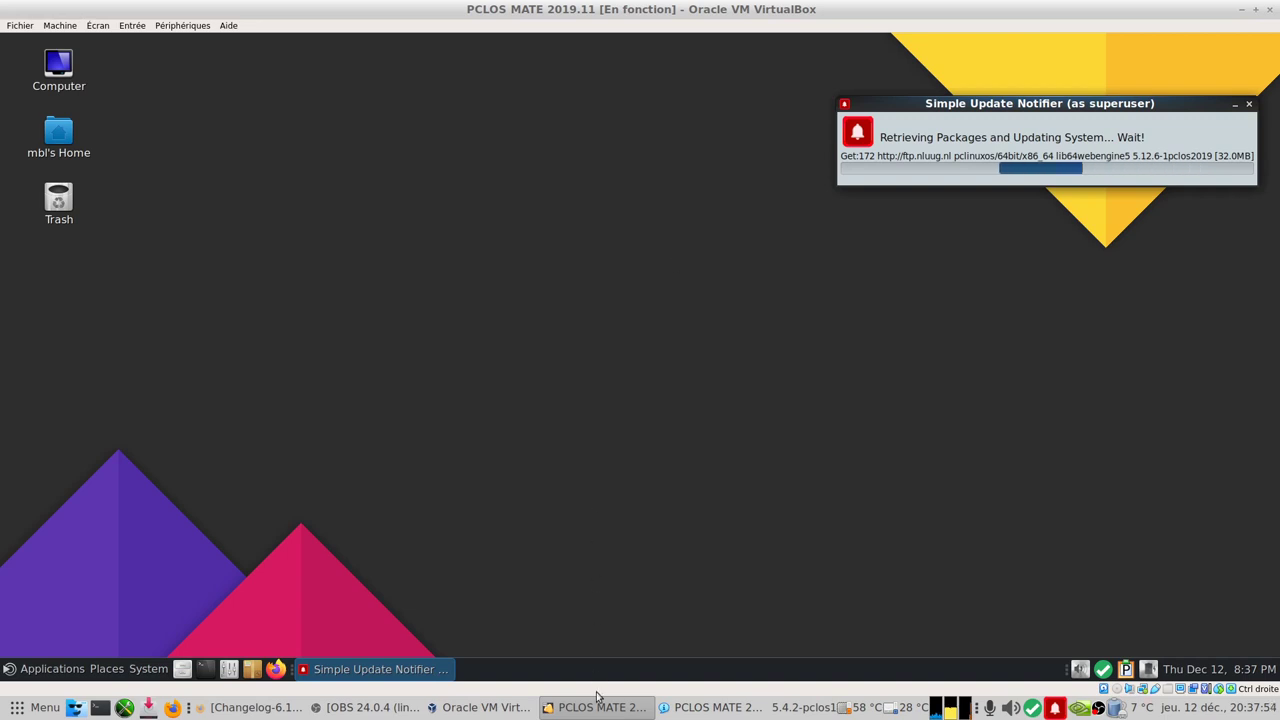
left_click(712, 707)
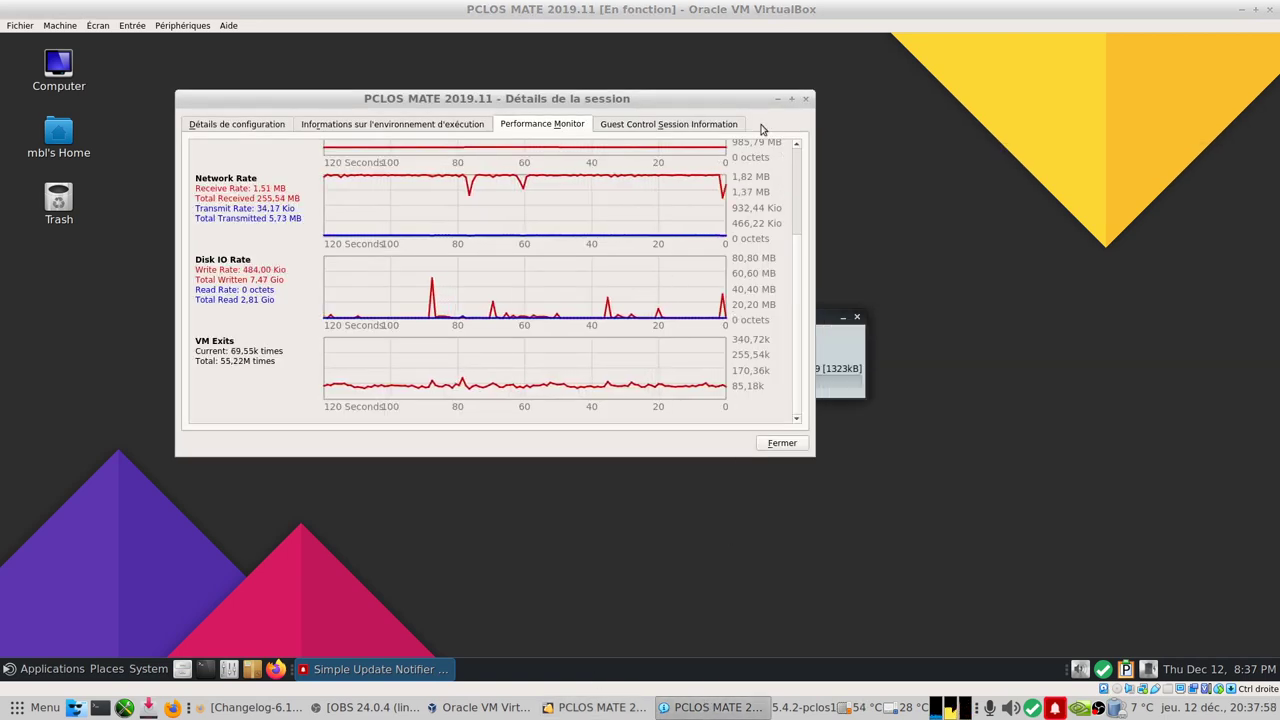
left_click_drag(745, 106, 606, 147)
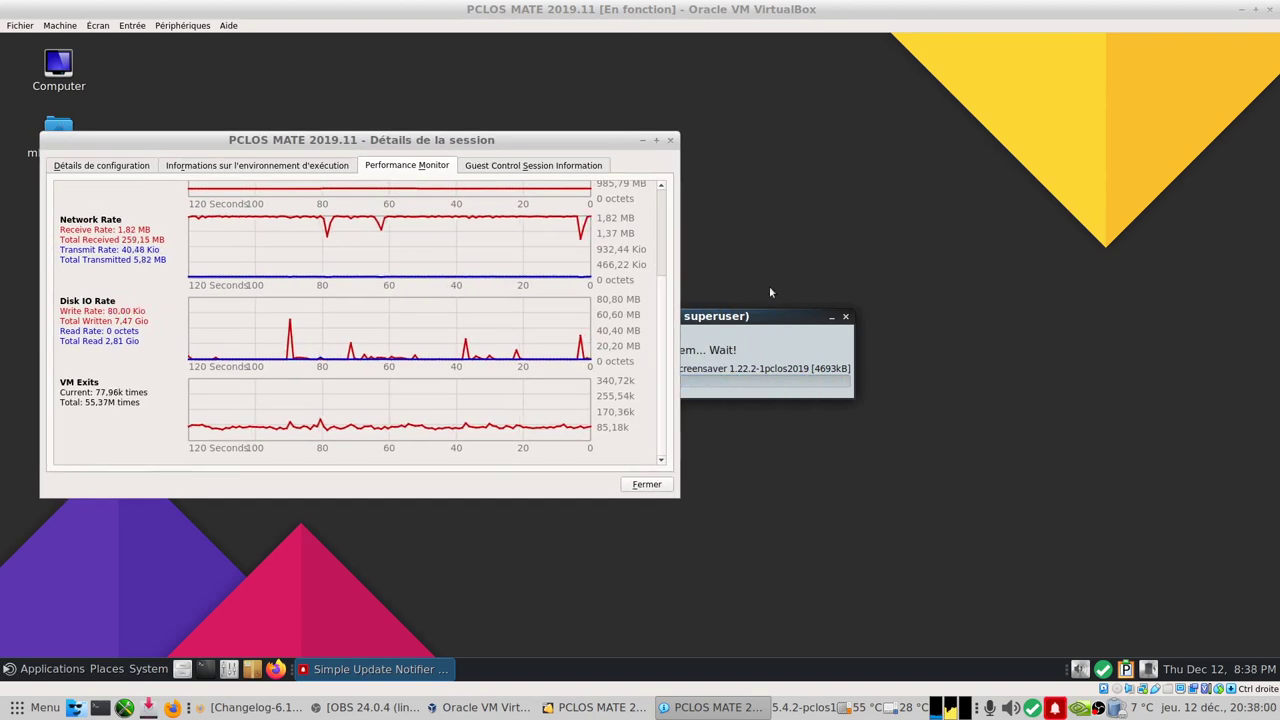
key("Escape")
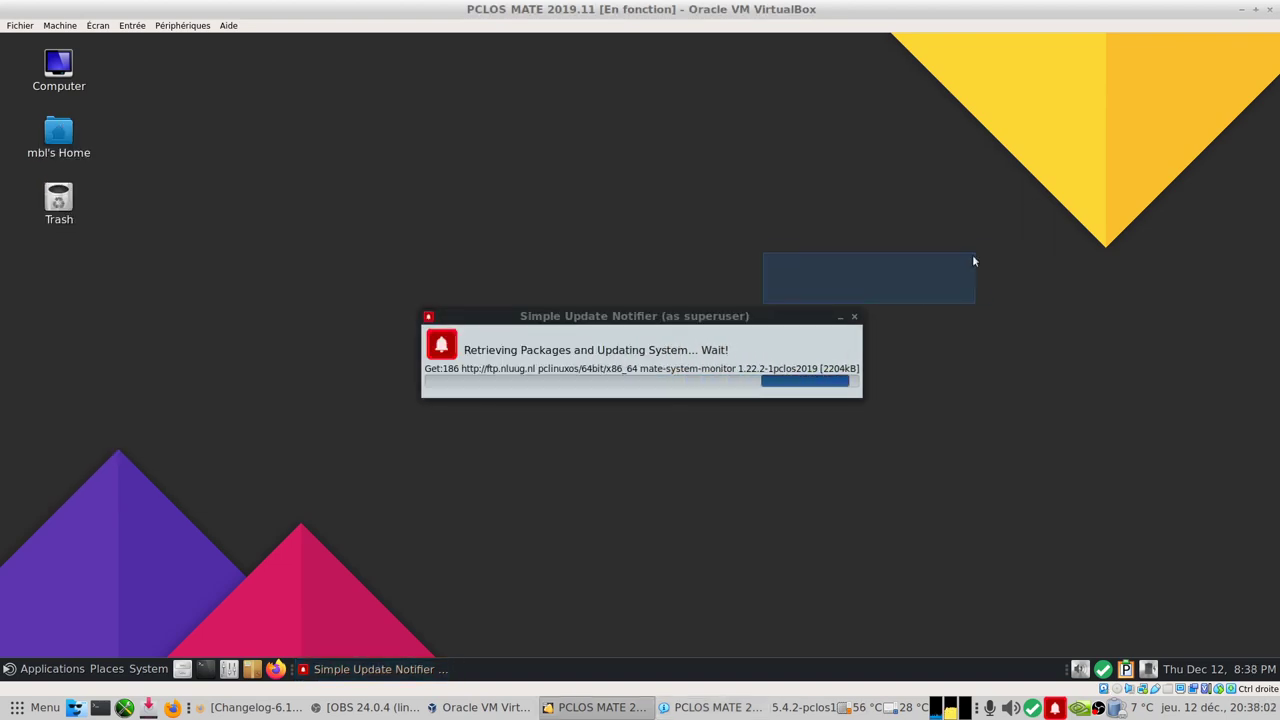
left_click_drag(633, 316, 1063, 70)
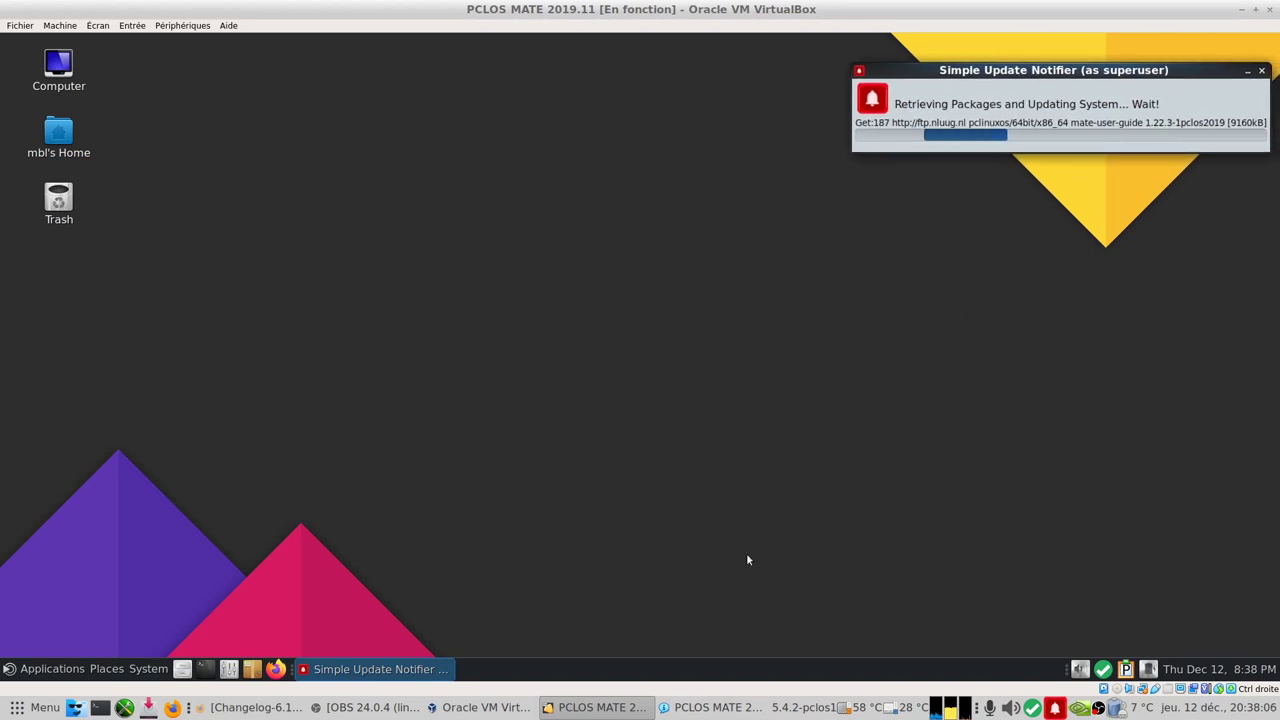
left_click(712, 707)
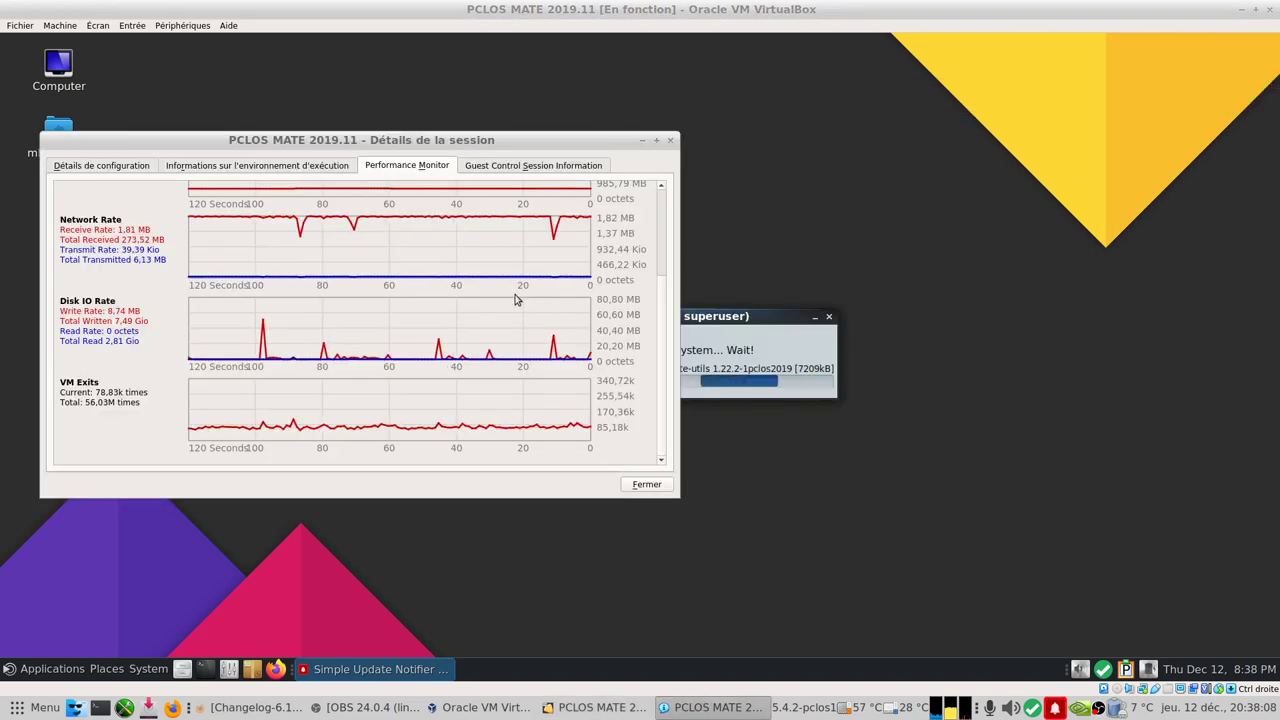
left_click(724, 322)
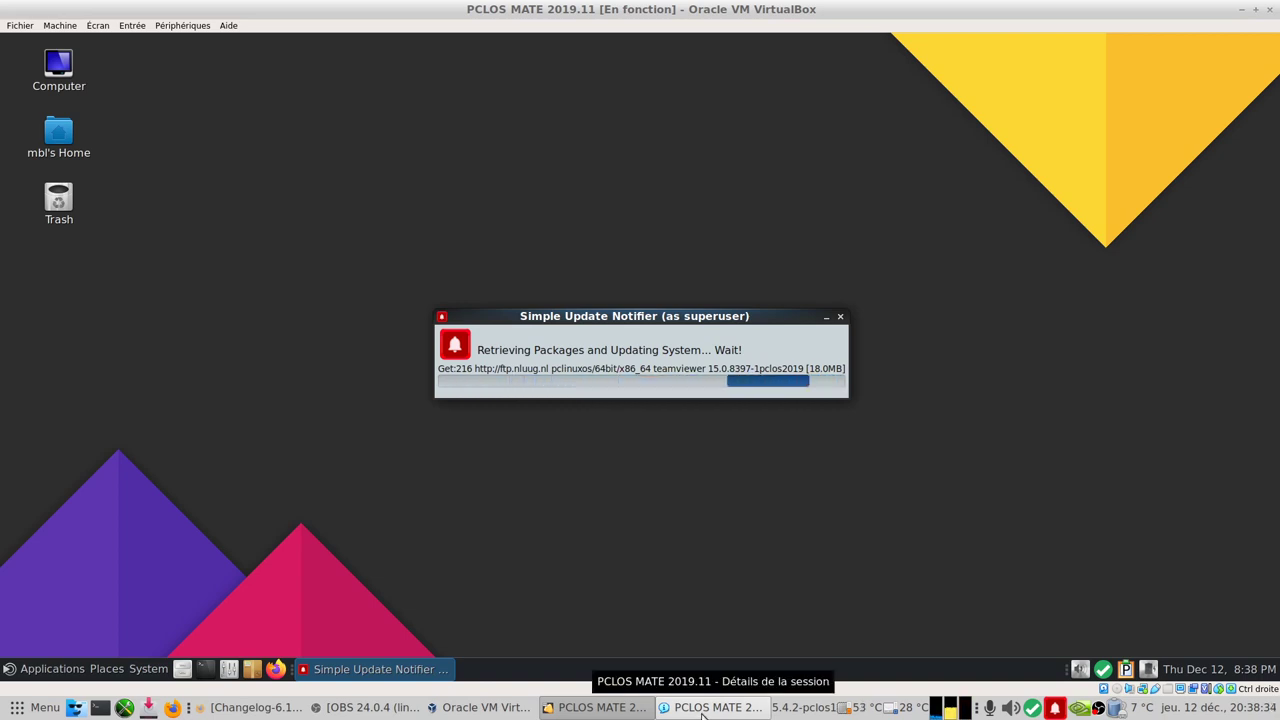
Bring the Performance Monitor forward again while nudging the update notifier into place
left_click(703, 714)
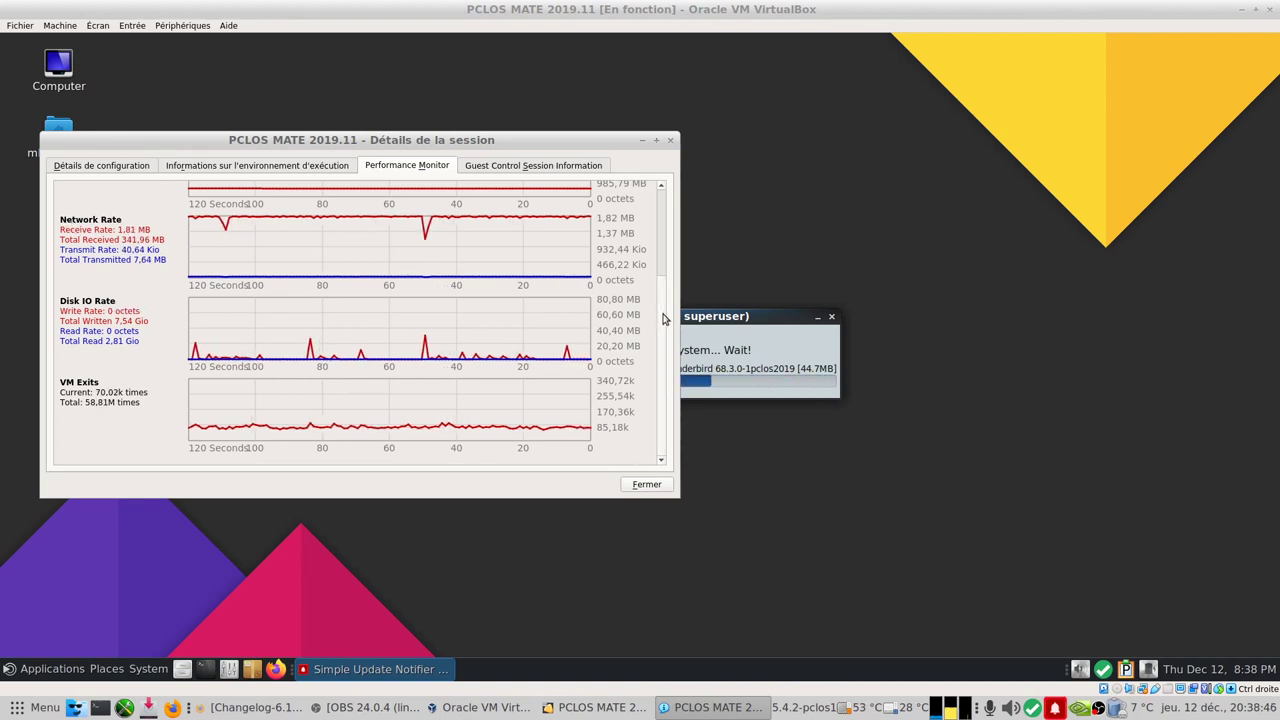
scroll(659, 290, "up", 3)
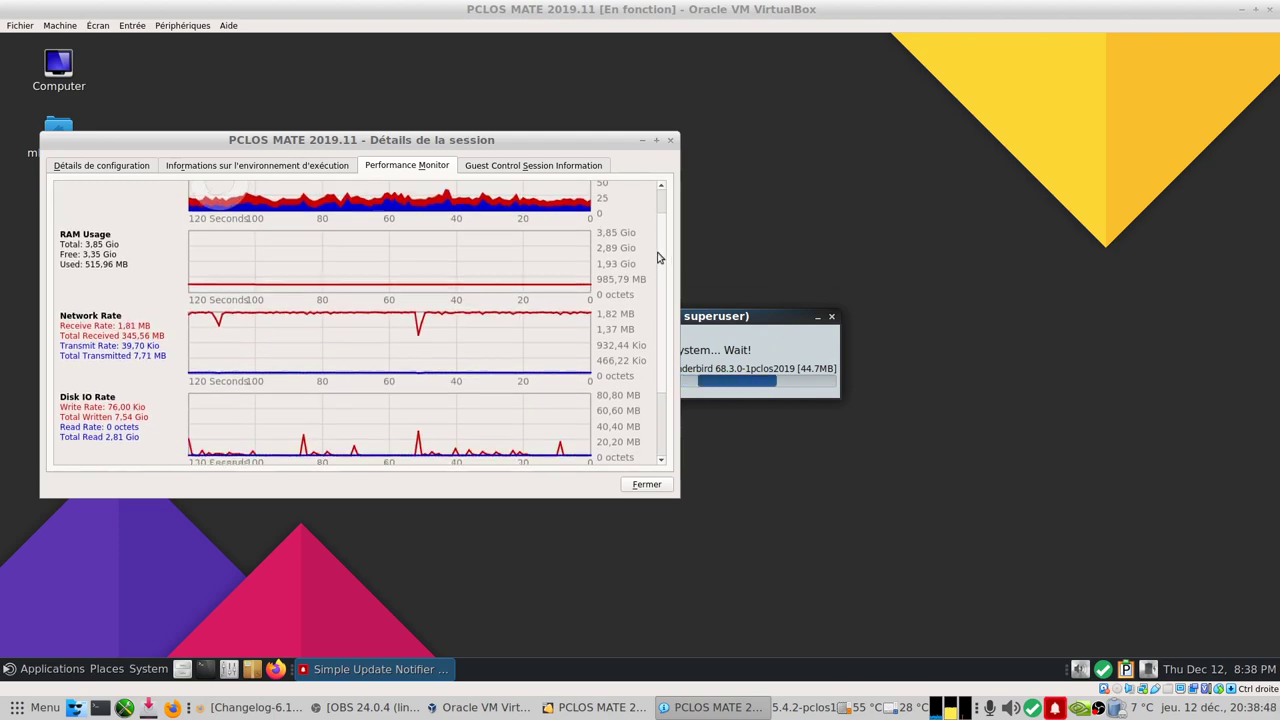
scroll(659, 255, "up", 1)
scroll(656, 280, "down", 2)
scroll(655, 287, "up", 1)
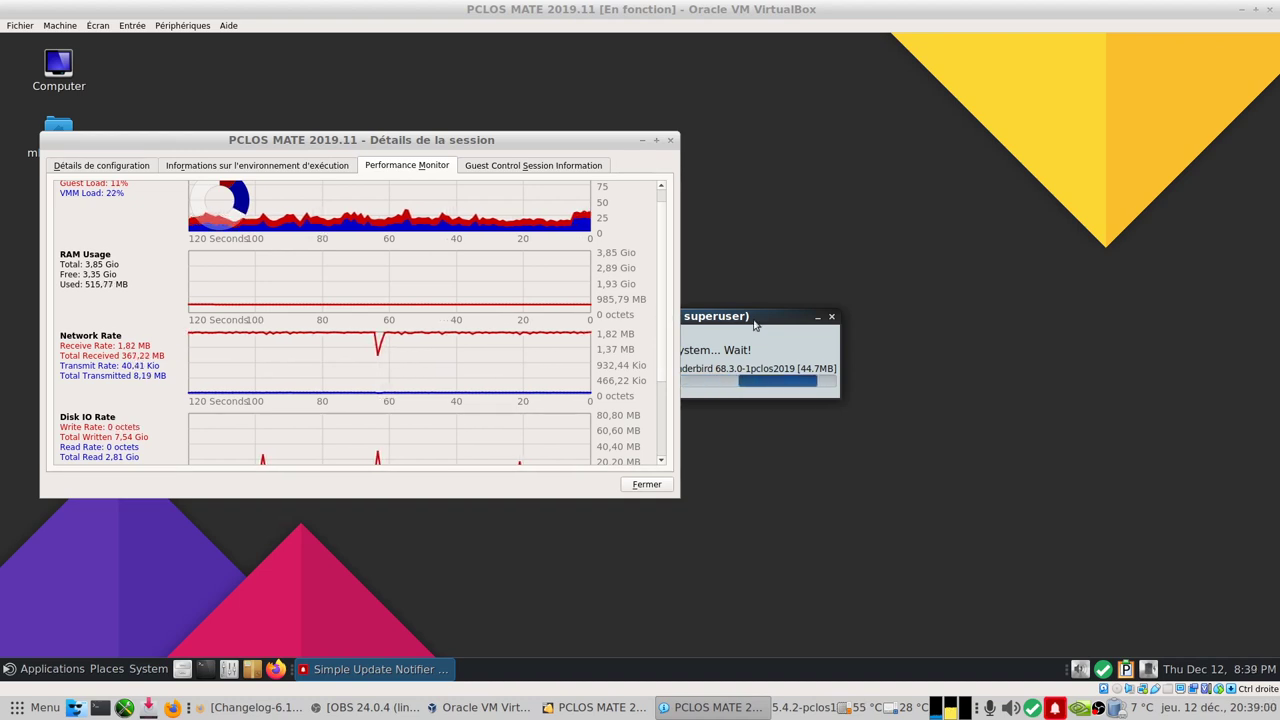
left_click_drag(736, 316, 771, 310)
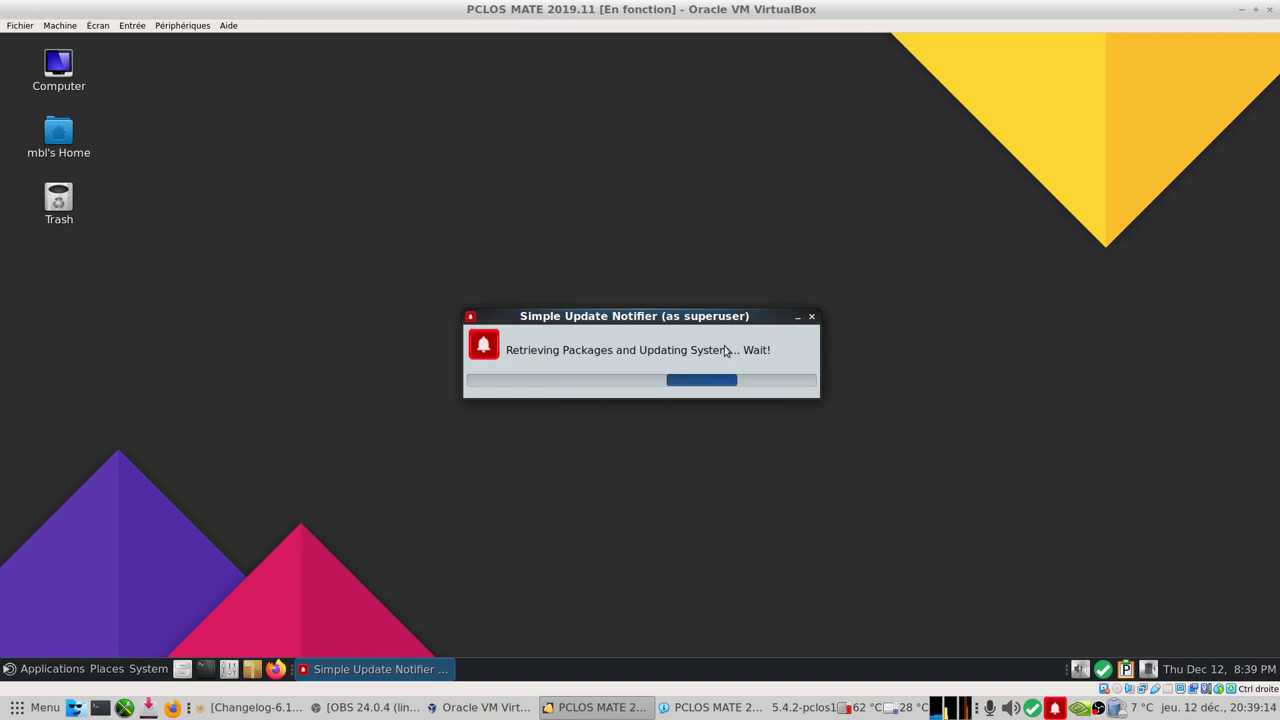
left_click(729, 716)
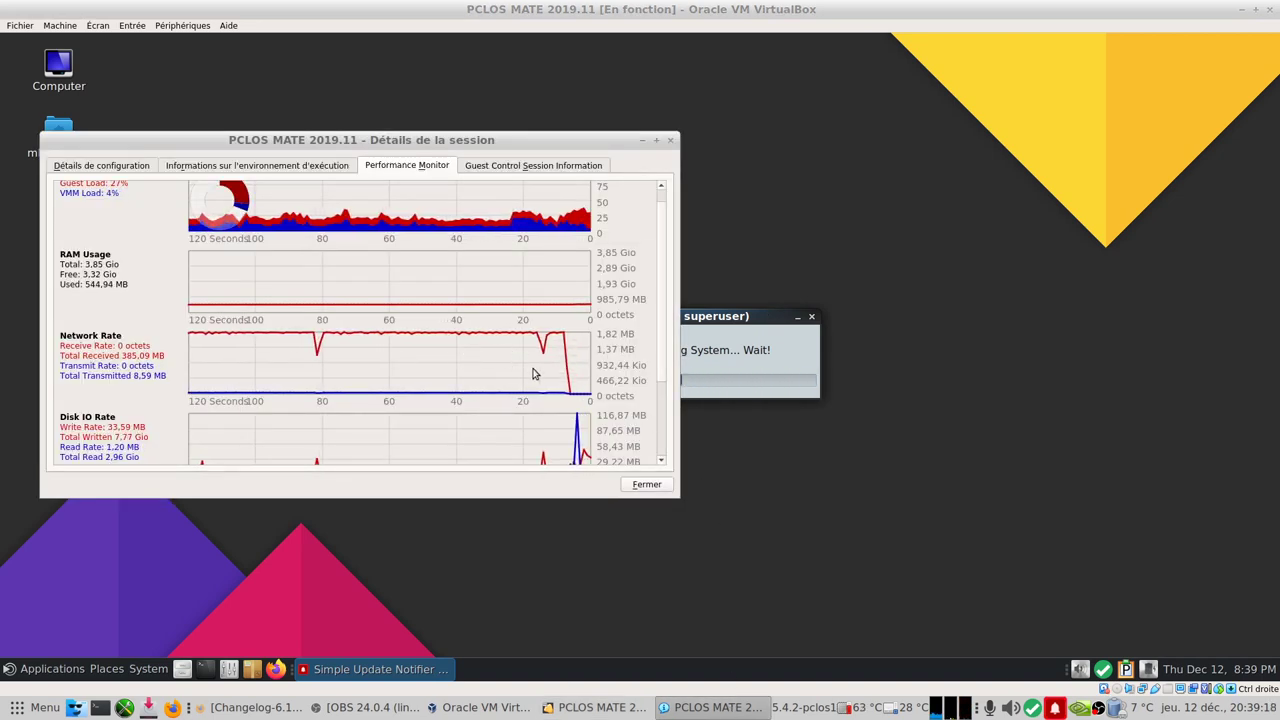
Maximize the session details, check the VM, then restore it once network traffic stops at 385.09 MB
left_click(657, 143)
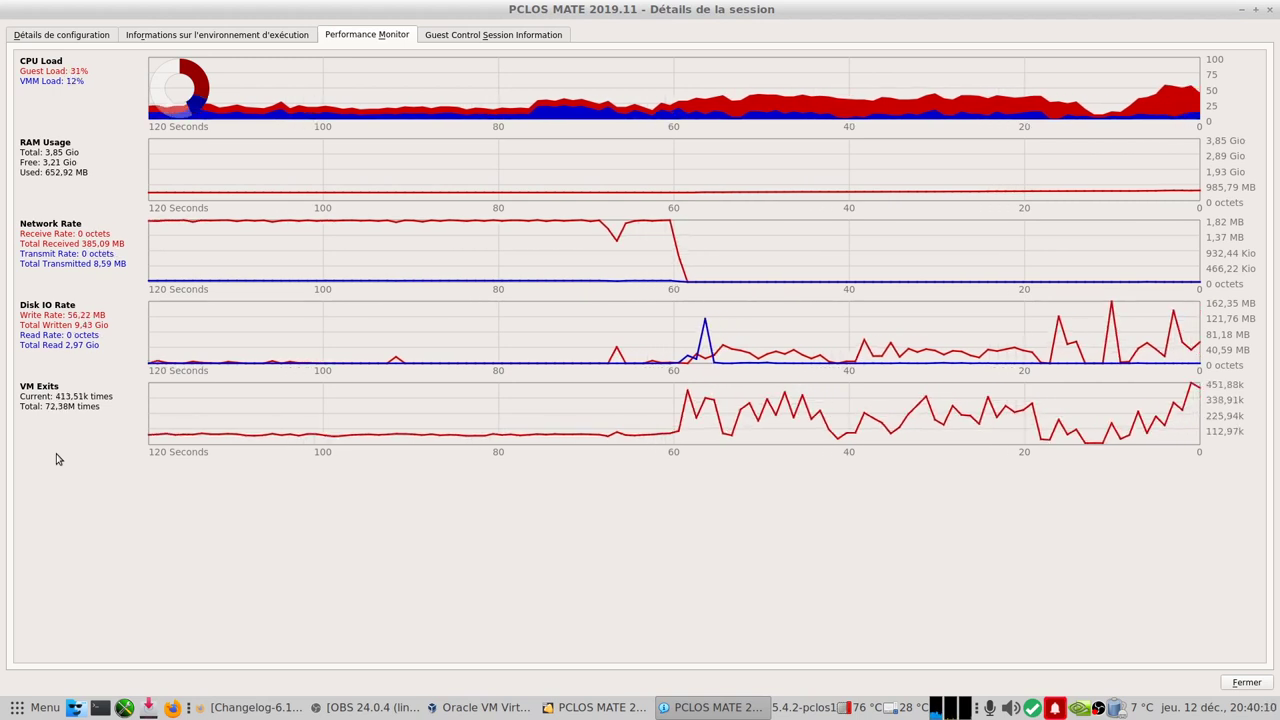
left_click(1268, 12)
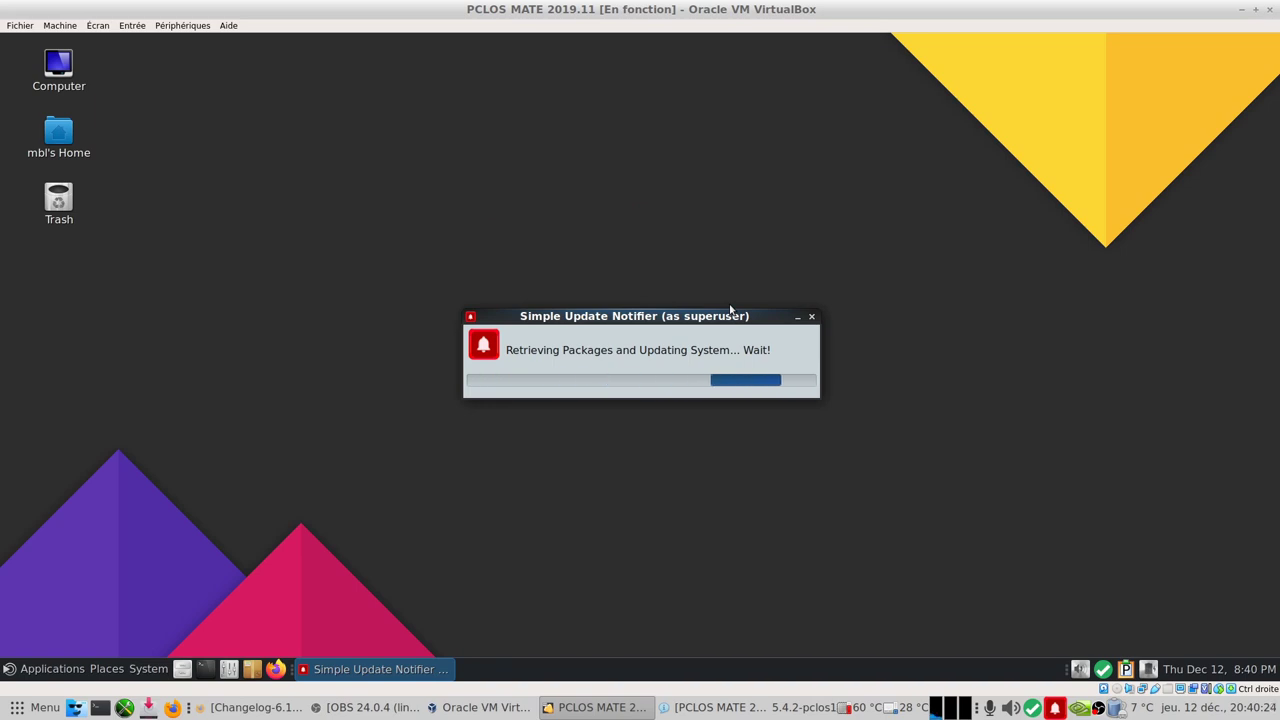
left_click(752, 716)
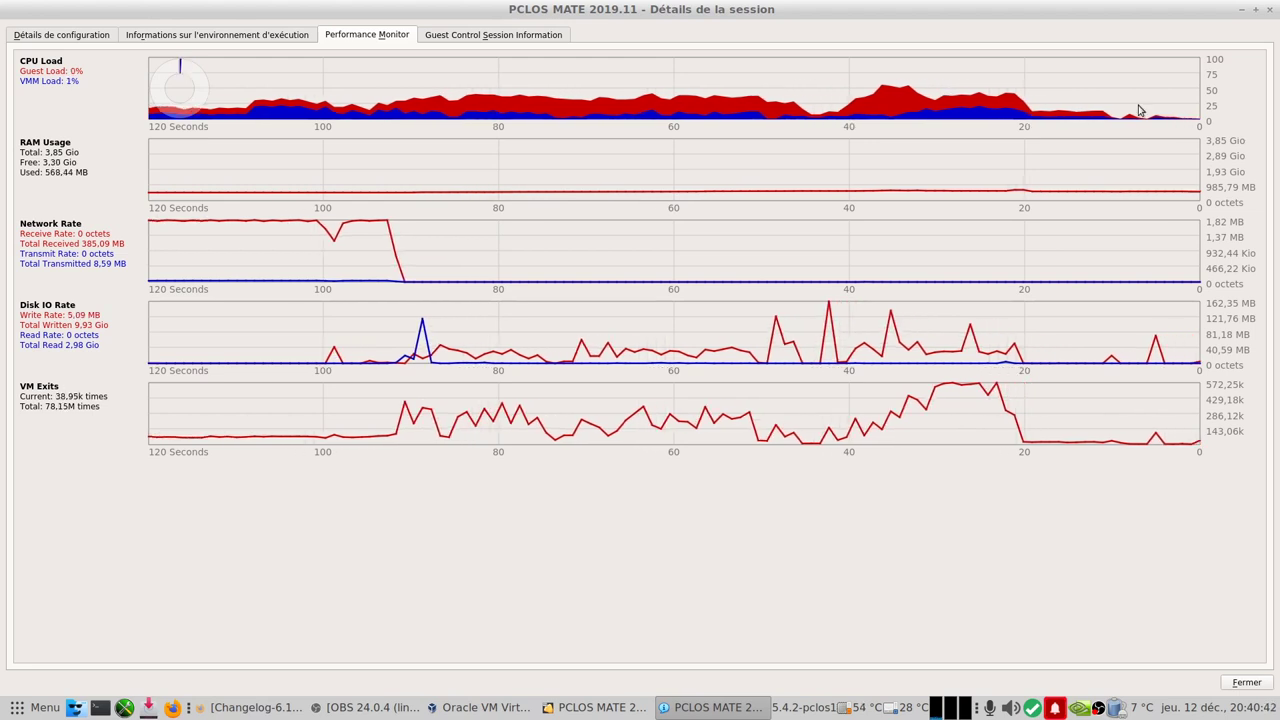
left_click(1256, 10)
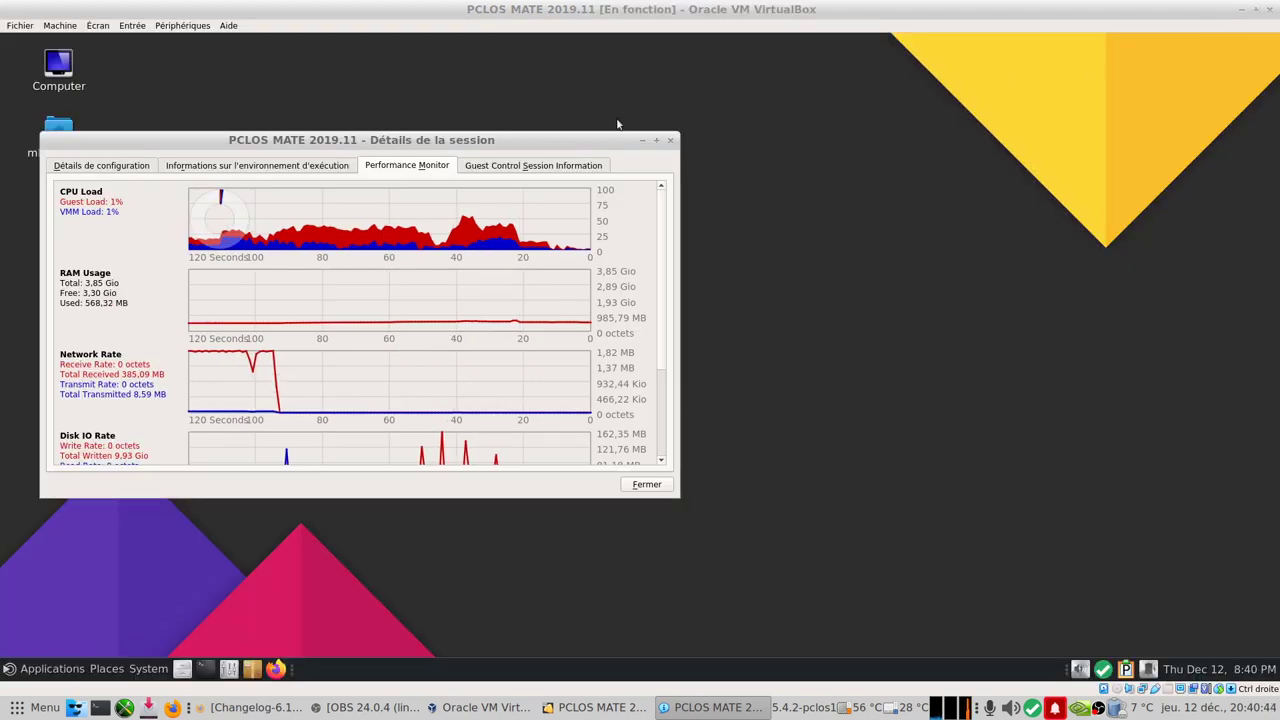
Move the Détails de la session window to the upper right and scroll down to the VM Exits graph
left_click_drag(548, 134, 813, 138)
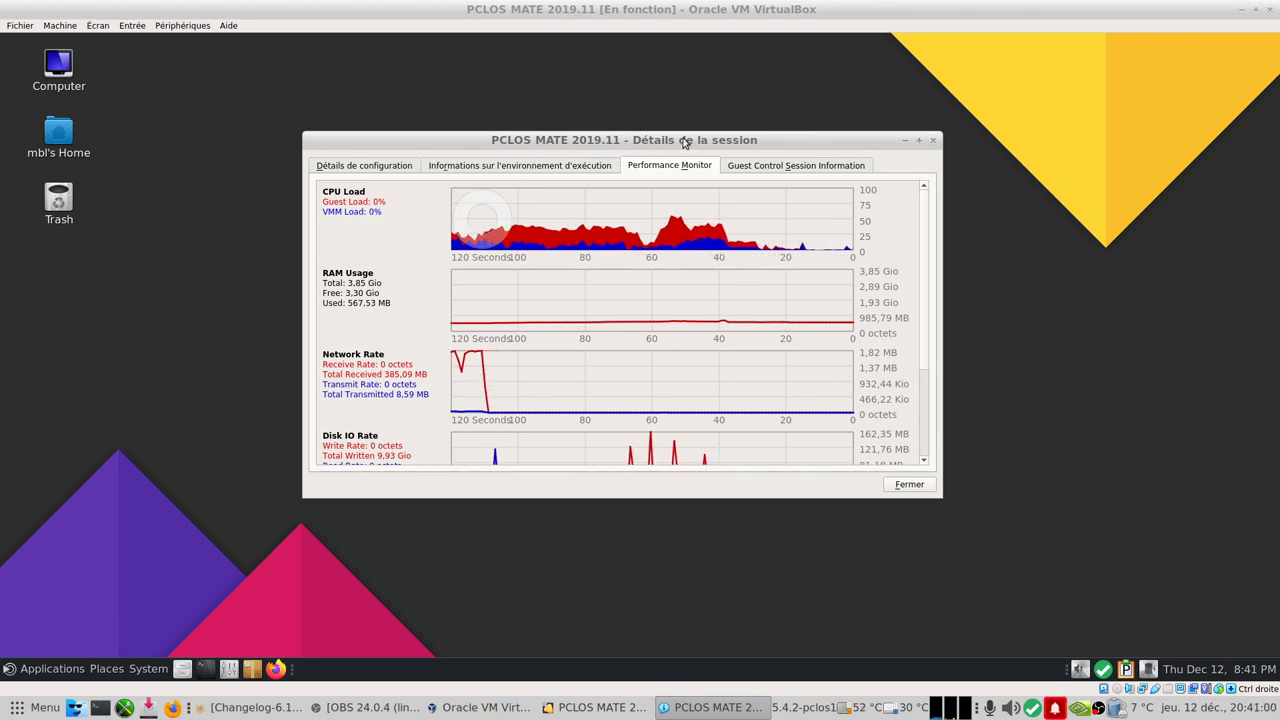
left_click_drag(683, 141, 960, 70)
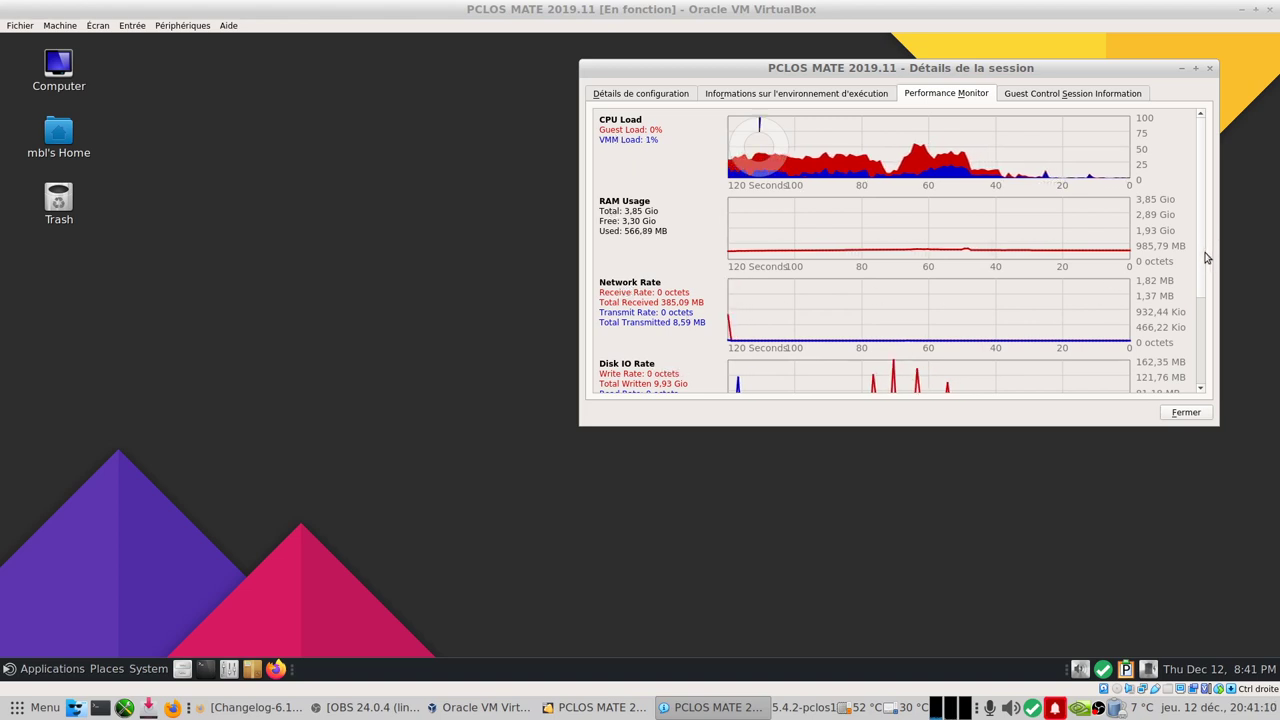
left_click_drag(1203, 258, 1216, 357)
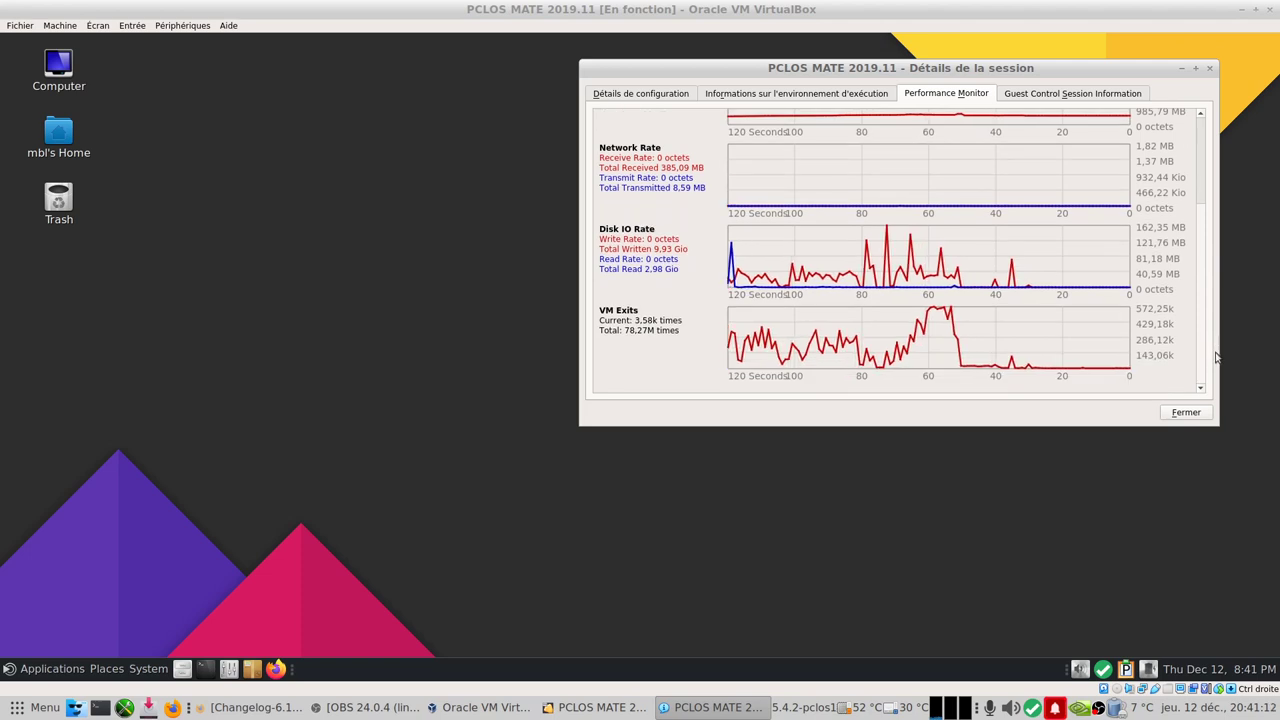
Close Détails de la session, then minimize the PCLOS MATE VM window and the VirtualBox Manager
left_click(1185, 411)
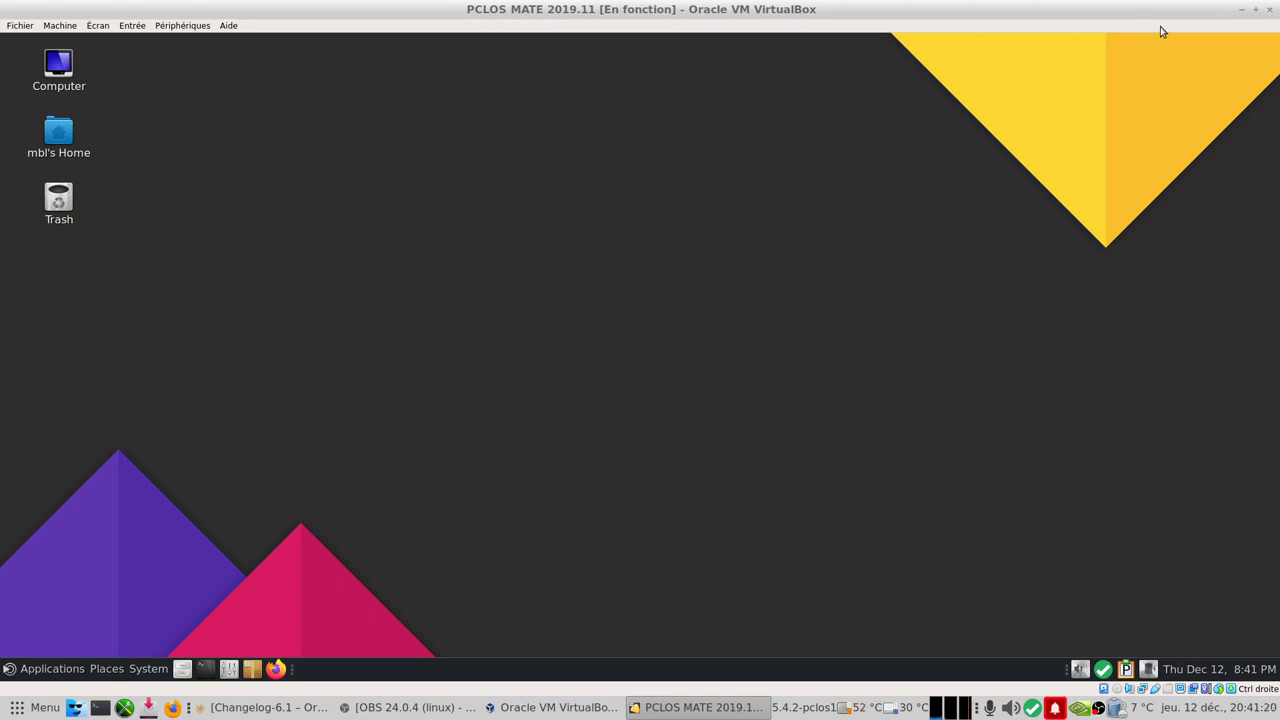
left_click(1242, 11)
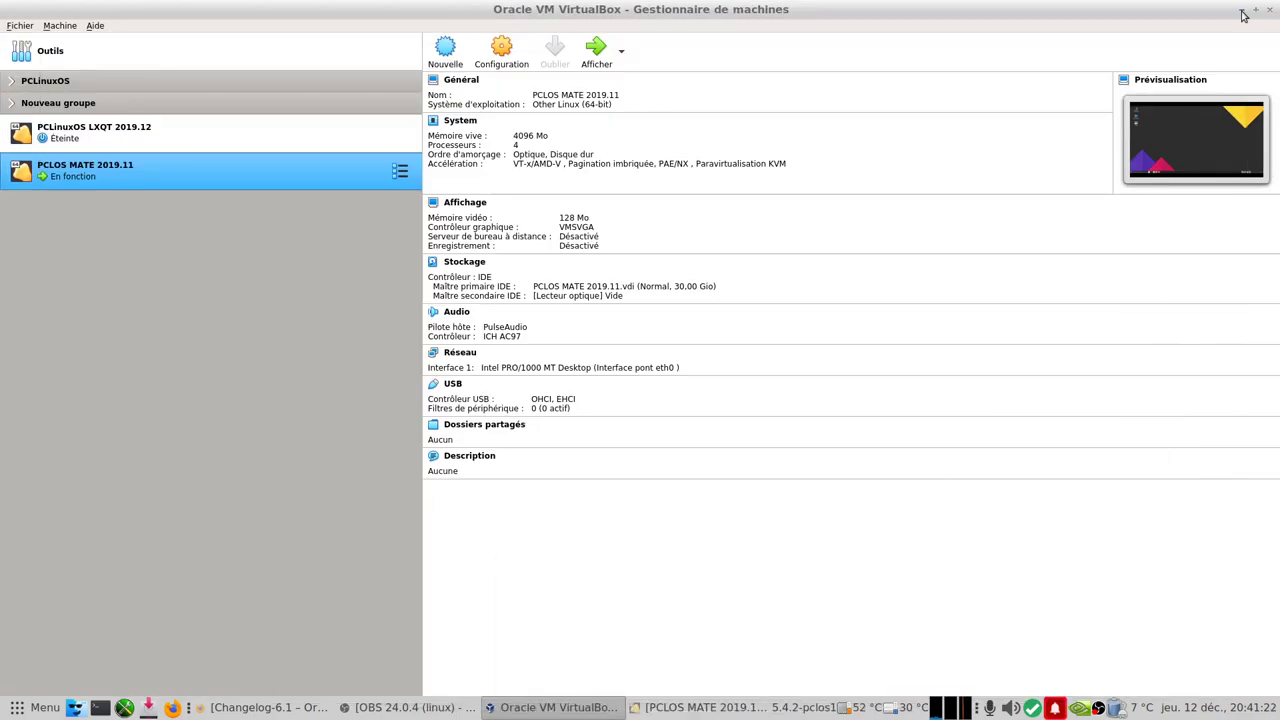
left_click(1242, 11)
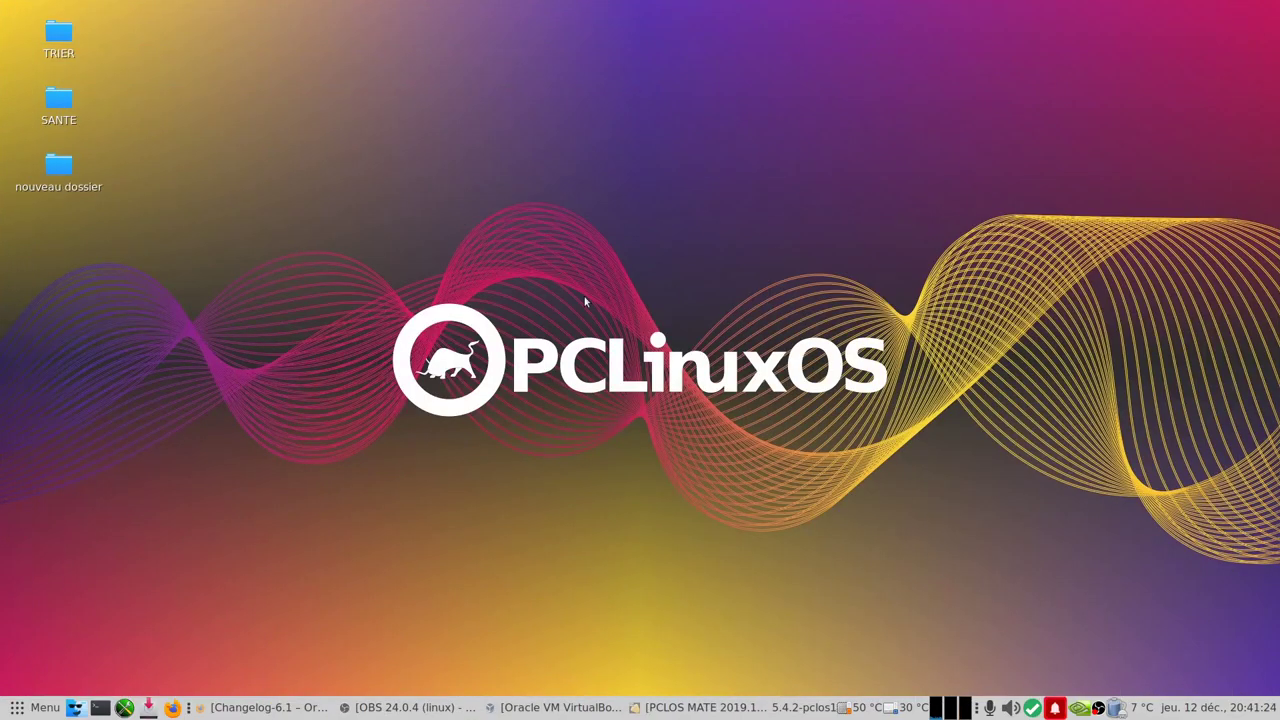